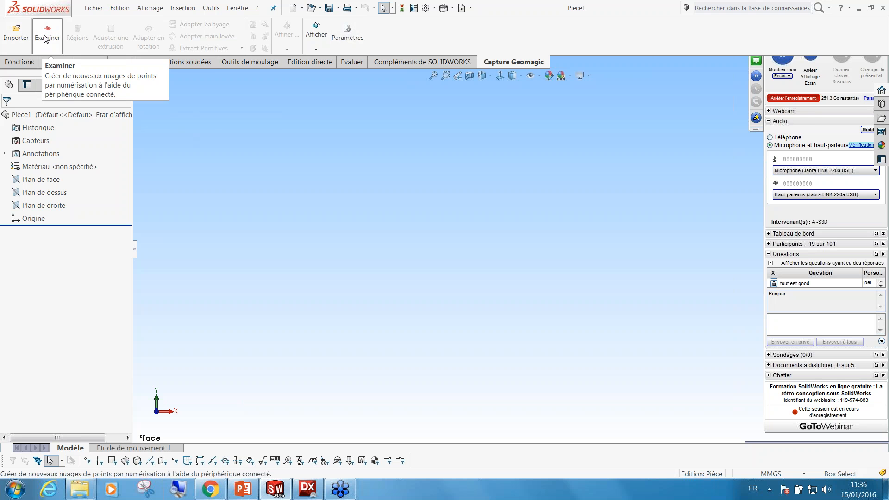
# Check the file types supported for scan import, then cancel the import.
pyautogui.click(8, 39)
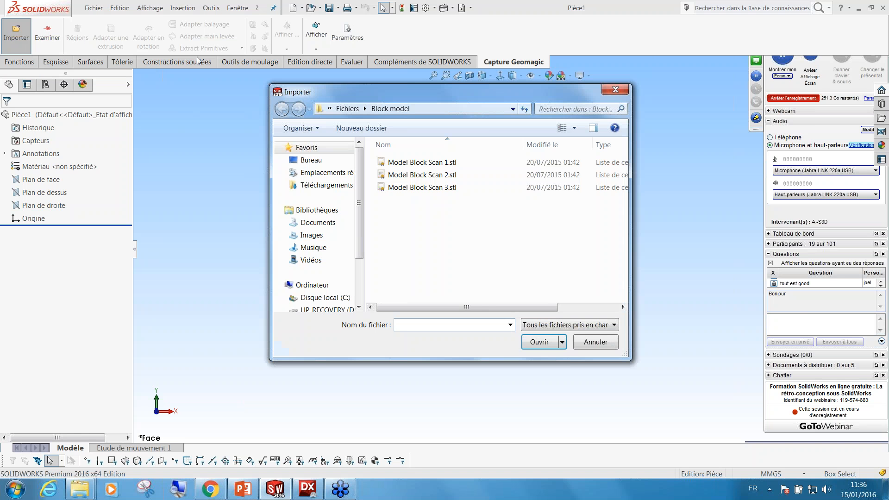
pyautogui.click(583, 324)
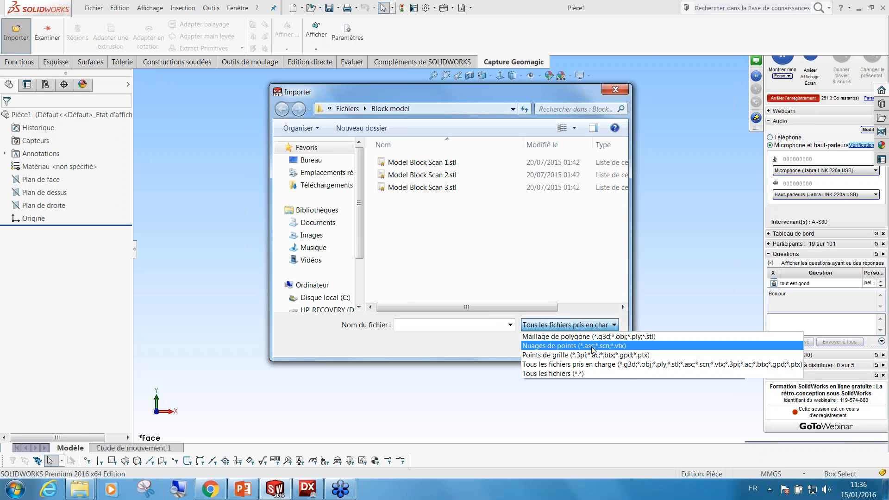
pyautogui.click(499, 262)
pyautogui.click(601, 341)
# Open the Geomagic Capture live scanning window, dismiss the scanner alert, look over the window and close it.
pyautogui.click(47, 33)
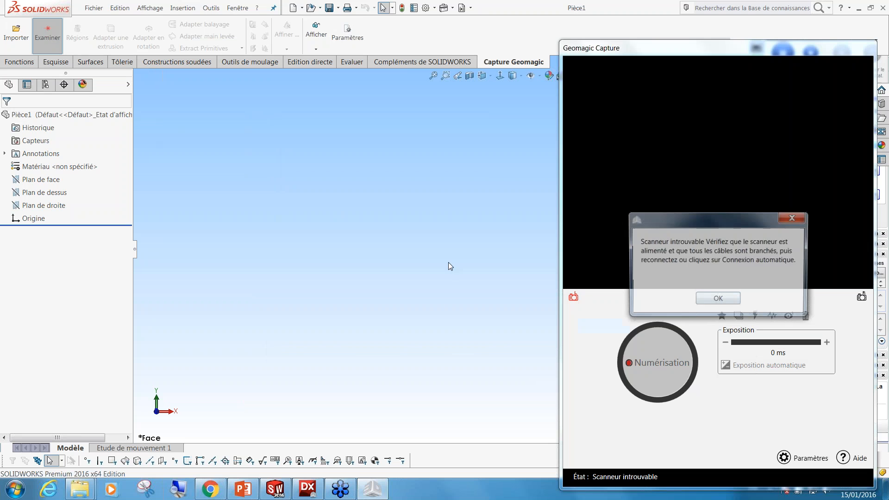
pyautogui.click(718, 298)
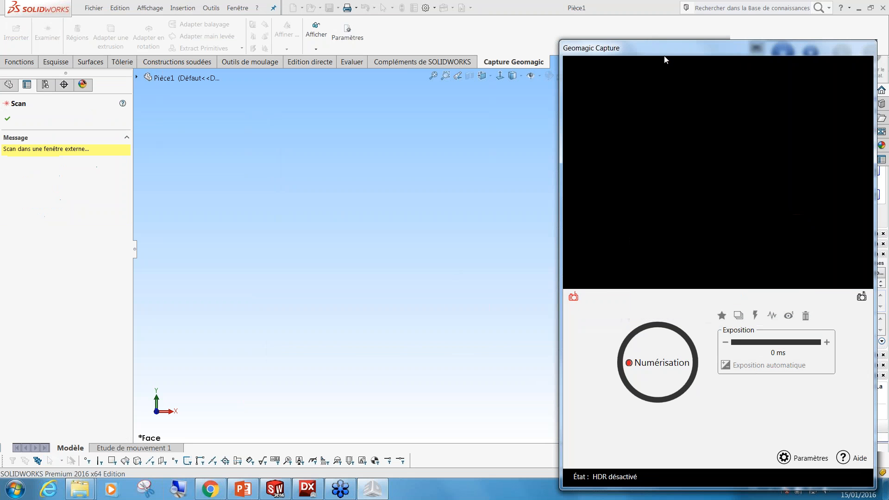
pyautogui.moveTo(667, 48); pyautogui.dragTo(434, 40)
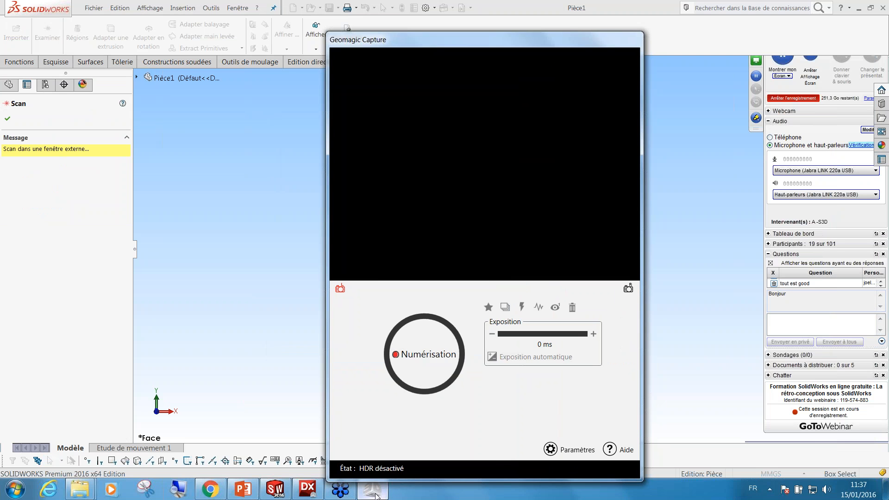
pyautogui.rightClick(378, 493)
pyautogui.click(356, 462)
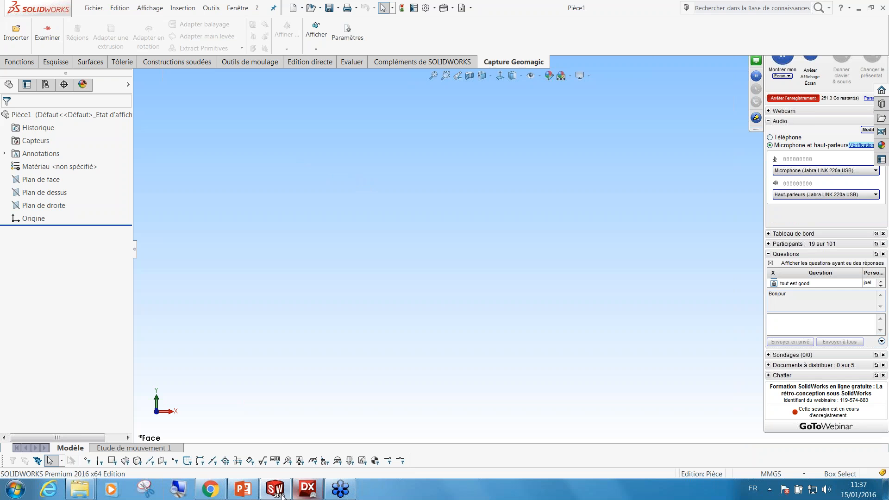
# Switch to PowerPoint, show the slide on converting a point cloud into a mesh, and return to SOLIDWORKS.
pyautogui.click(244, 490)
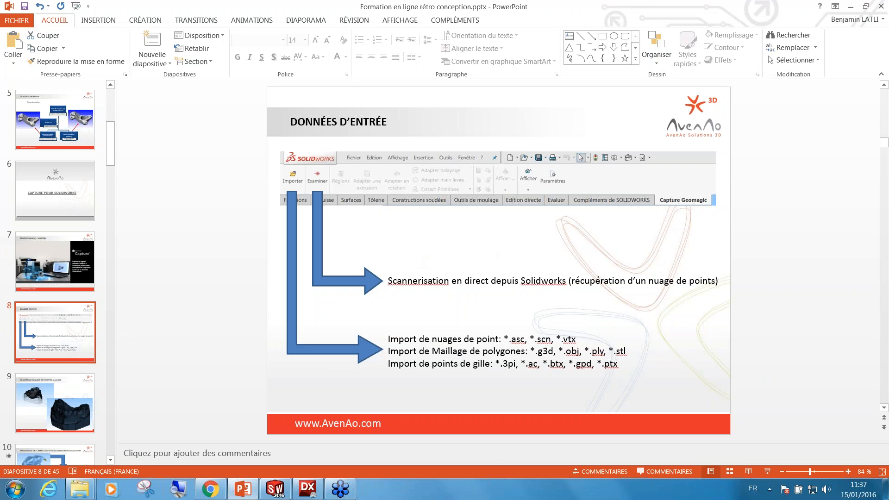
pyautogui.press('pagedown')
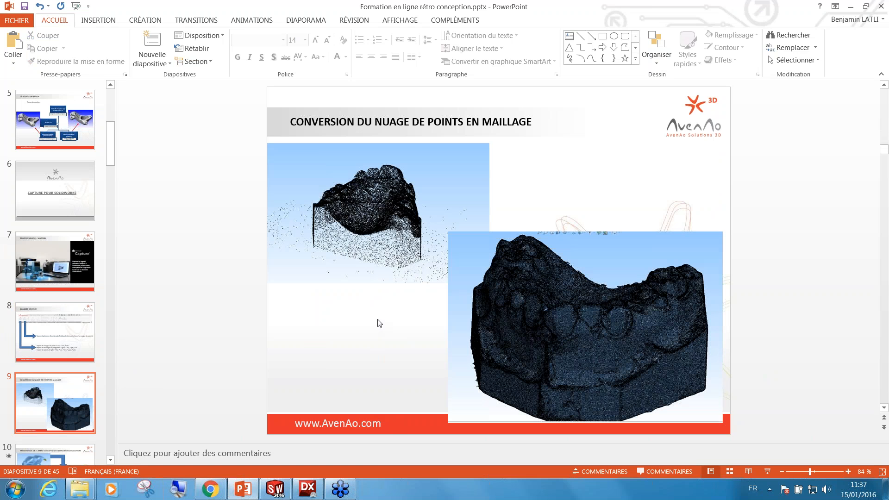
pyautogui.click(280, 497)
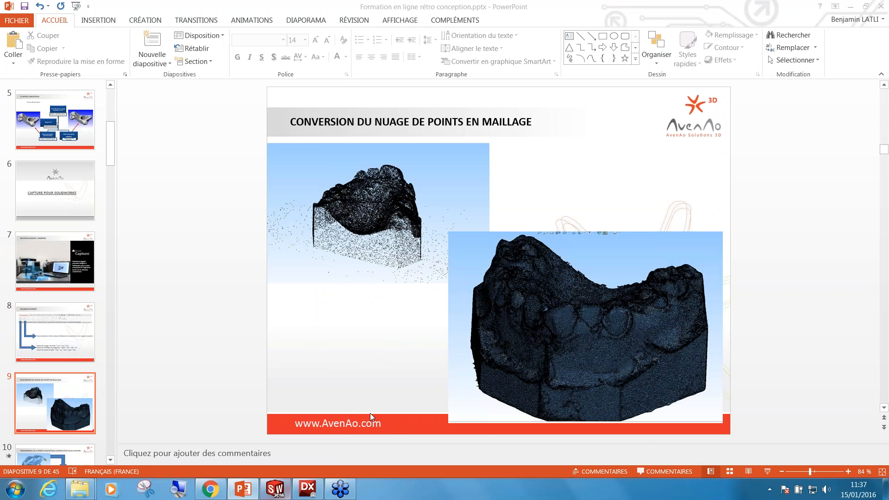
pyautogui.click(277, 495)
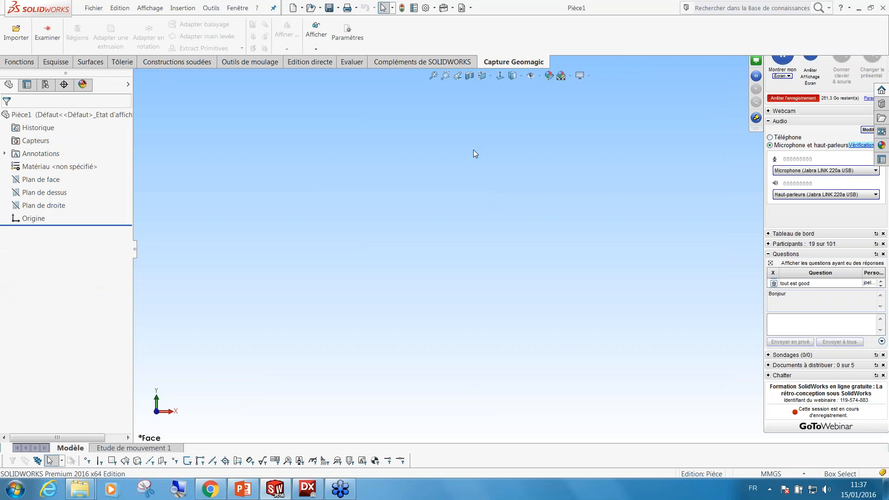
# Import the eight point clouds Scan_Data_1.asc to Scan_Data_8.asc from the "Points cloud to mesh" folder.
pyautogui.click(16, 35)
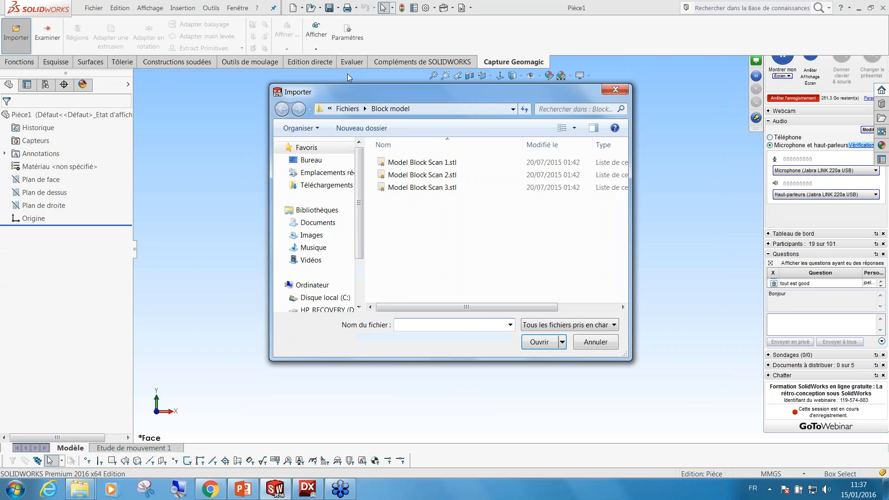
pyautogui.click(348, 108)
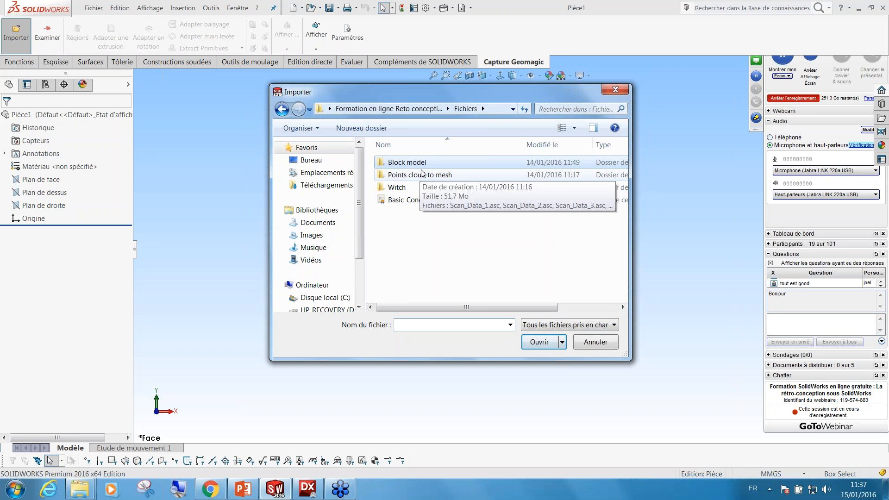
pyautogui.doubleClick(424, 175)
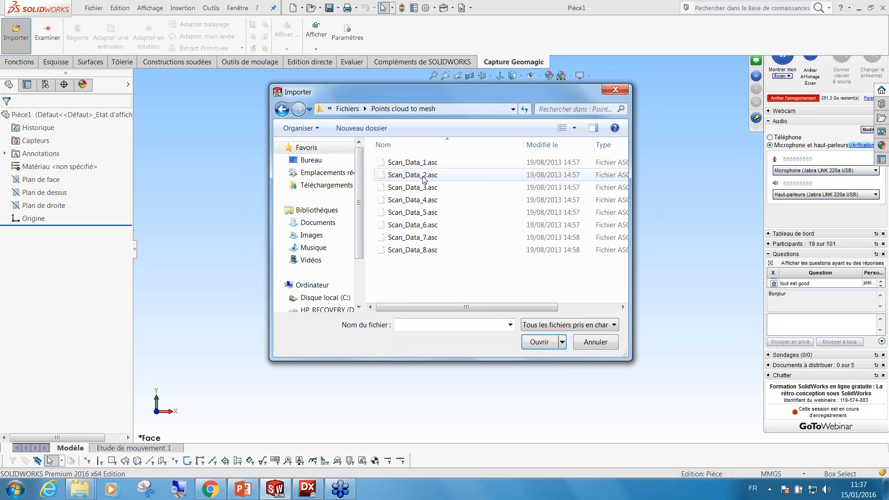
pyautogui.moveTo(422, 250); pyautogui.dragTo(395, 164)
pyautogui.click(539, 342)
pyautogui.click(444, 267)
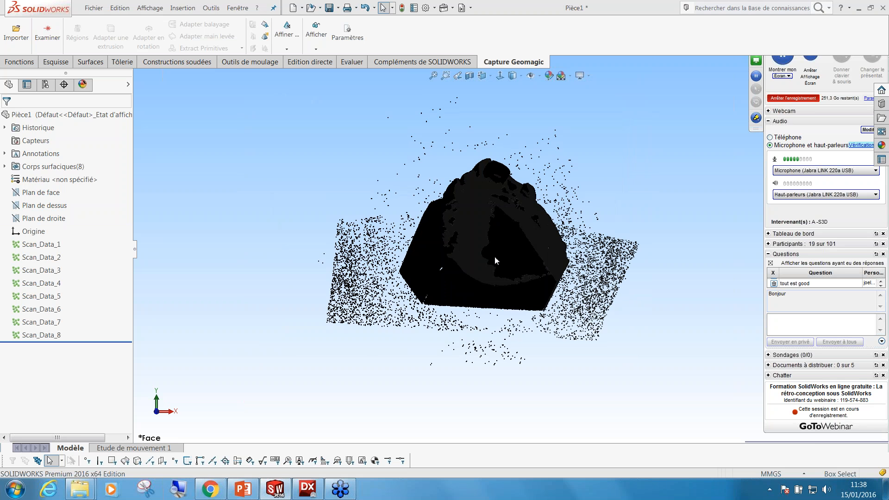
# Convert the eight point clouds Scan_Data_1 to Scan_Data_8 into meshes with the Mailler command.
pyautogui.scroll(-6, 505, 243)
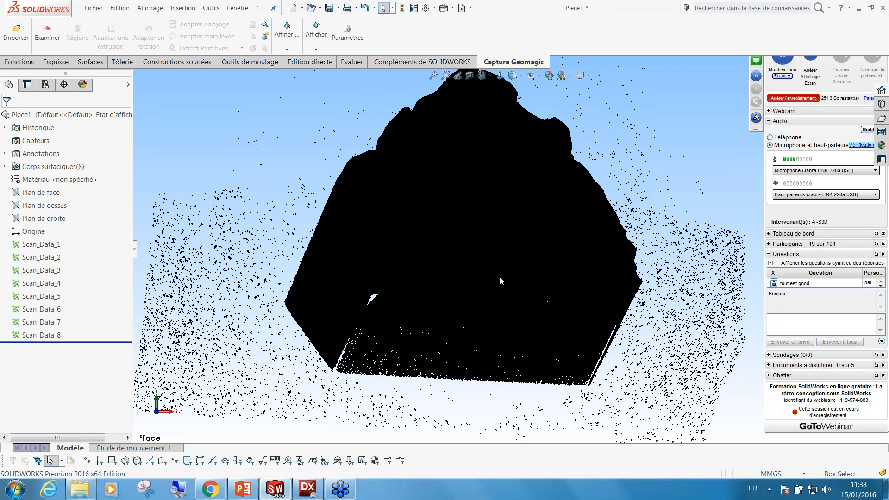
pyautogui.moveTo(499, 277); pyautogui.dragTo(353, 125, button='middle')
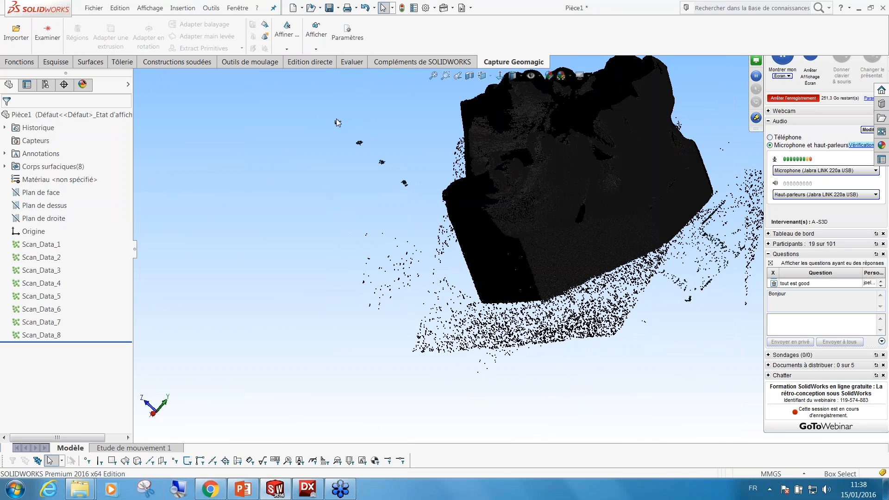
pyautogui.scroll(-4, 362, 127)
pyautogui.moveTo(488, 242); pyautogui.dragTo(407, 267, button='middle')
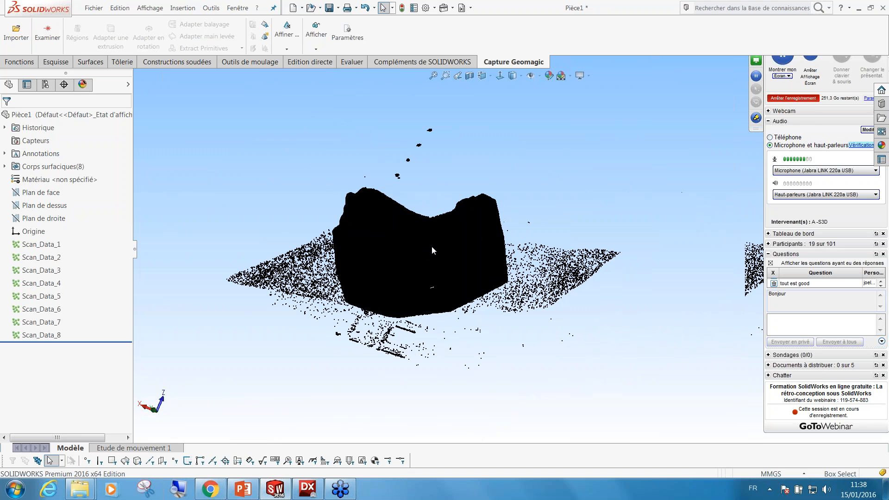
pyautogui.moveTo(395, 226)
pyautogui.mouseDown(button='middle')
pyautogui.moveTo(429, 208)
pyautogui.moveTo(397, 227)
pyautogui.mouseUp(button='middle')
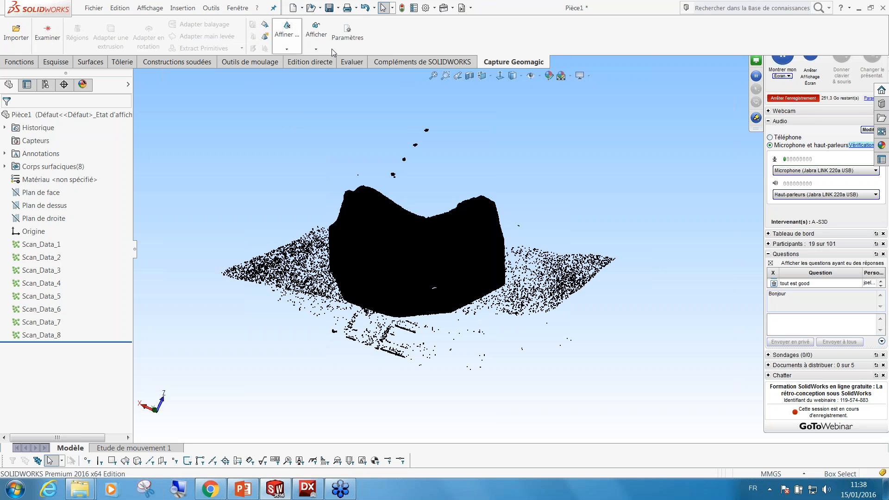
pyautogui.click(287, 37)
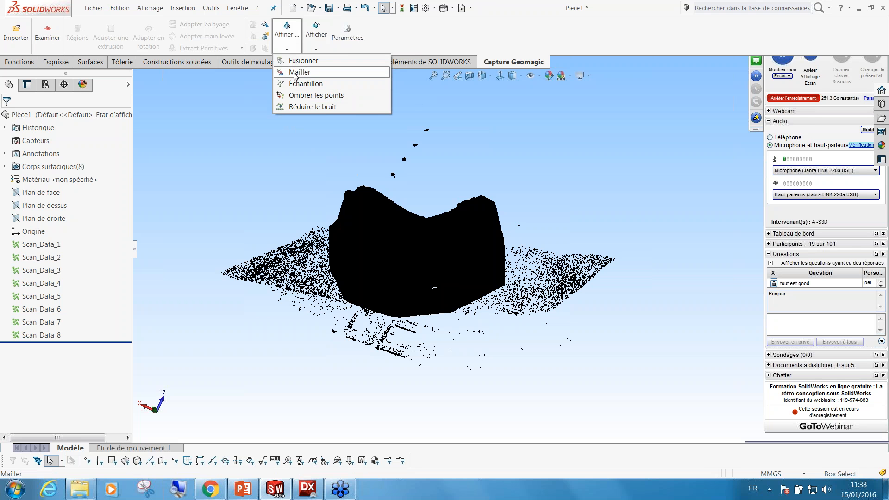
pyautogui.click(295, 72)
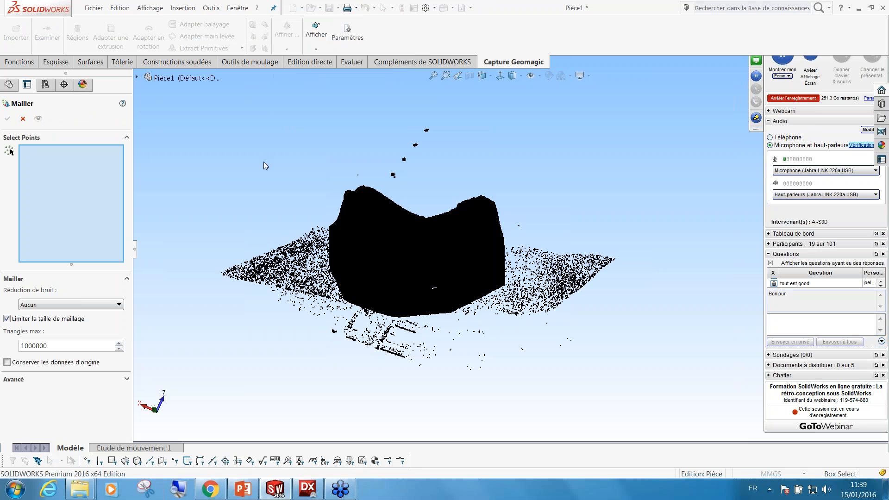
pyautogui.click(167, 78)
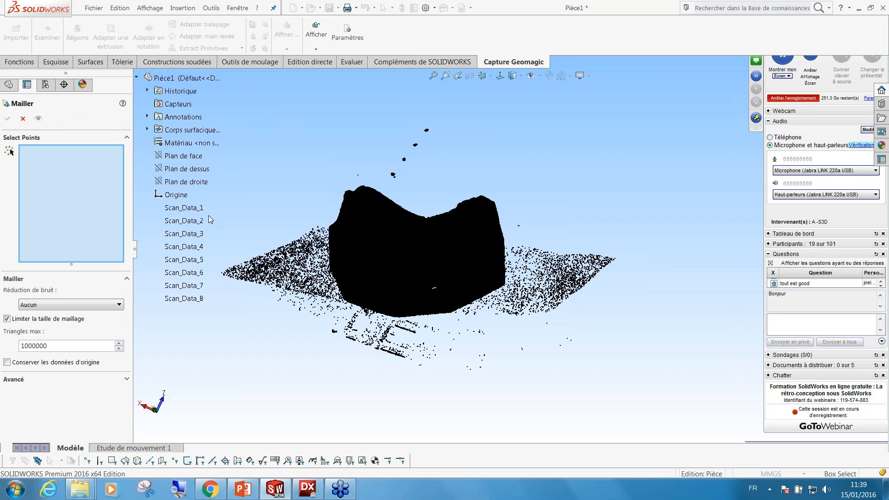
pyautogui.click(192, 209)
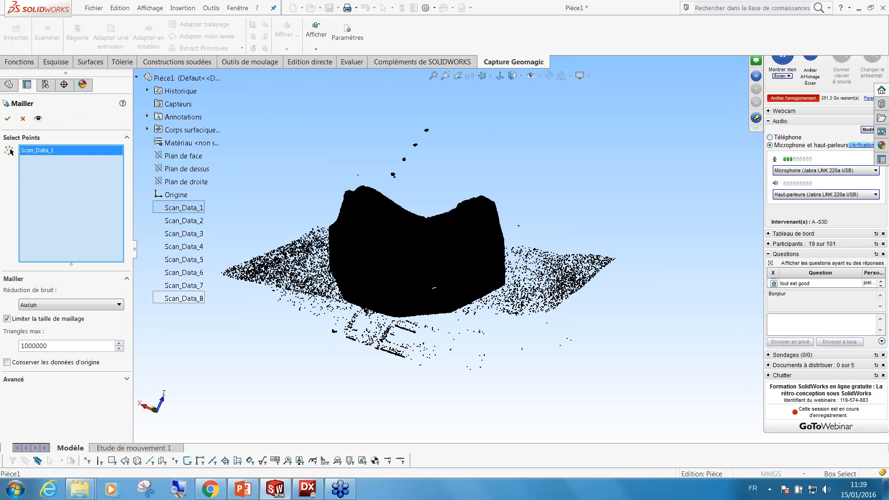
pyautogui.keyDown('shift'); pyautogui.click(191, 299); pyautogui.keyUp('shift')
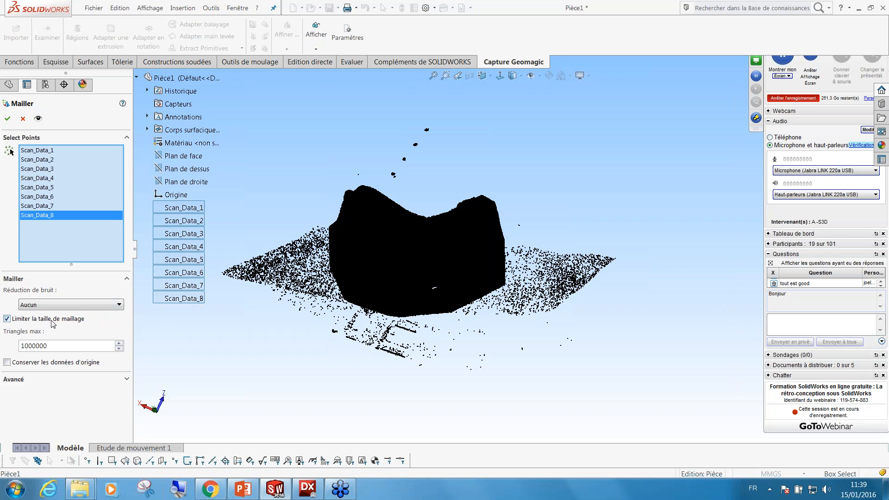
pyautogui.click(7, 118)
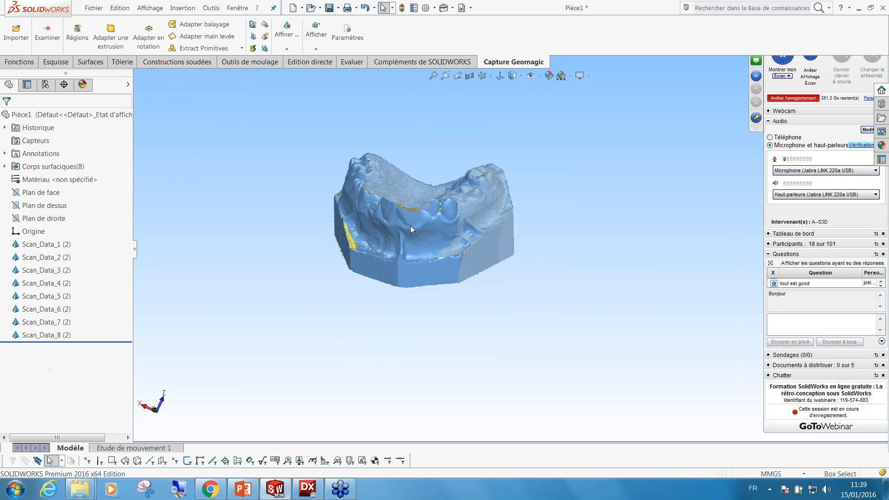
# Examine the meshed dental model from several sides and display its mesh edges.
pyautogui.moveTo(409, 228); pyautogui.dragTo(418, 213, button='middle')
pyautogui.scroll(-8, 418, 213)
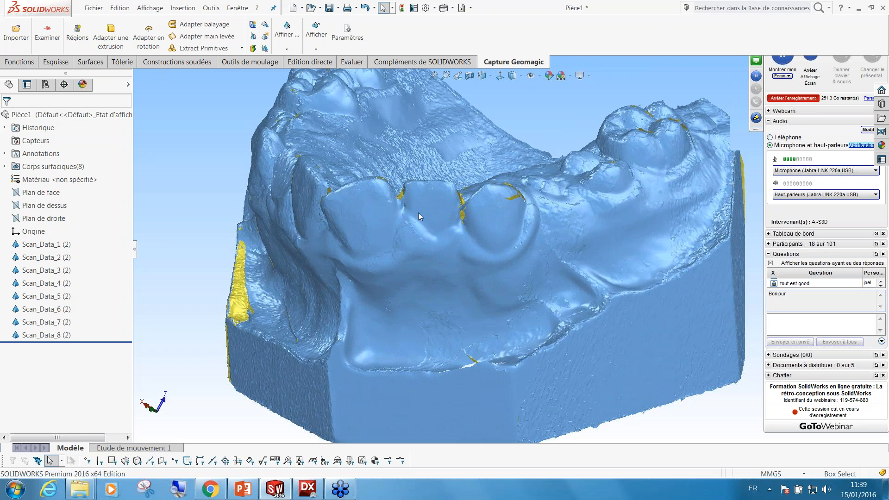
pyautogui.scroll(2, 504, 252)
pyautogui.moveTo(459, 252); pyautogui.dragTo(371, 258, button='middle')
pyautogui.moveTo(614, 255); pyautogui.dragTo(463, 324, button='middle')
pyautogui.moveTo(556, 128); pyautogui.dragTo(555, 165, button='middle')
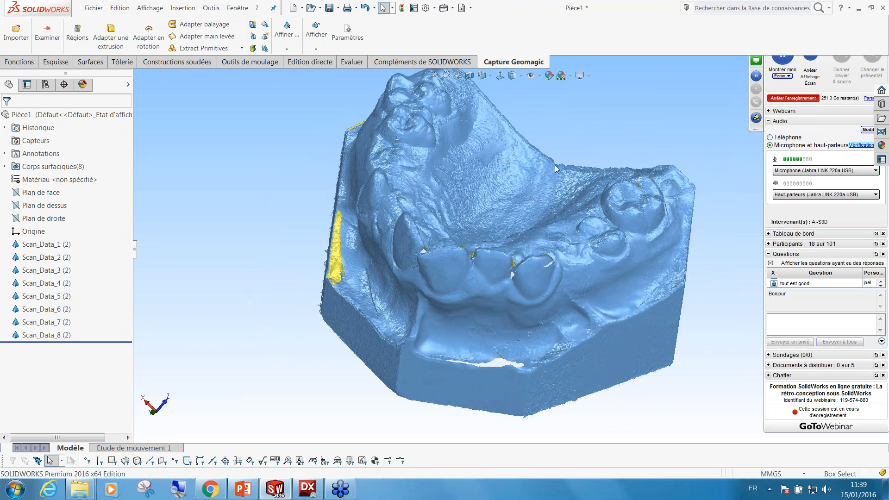
pyautogui.click(317, 35)
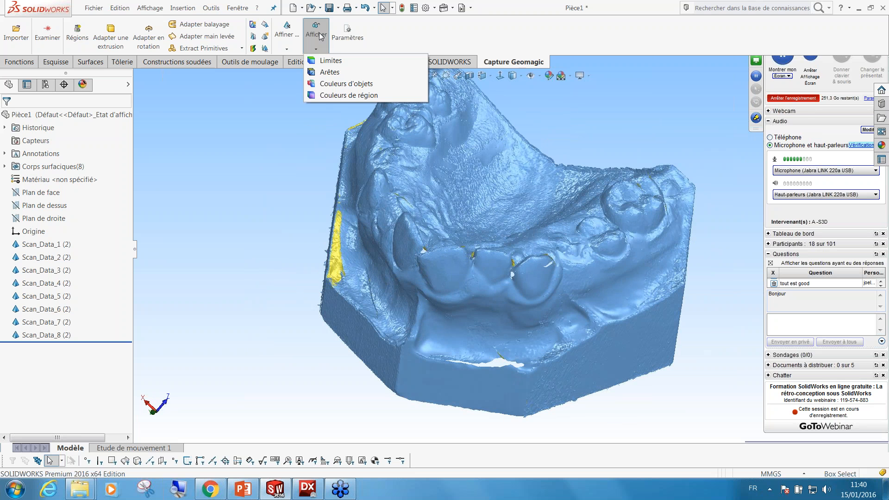
pyautogui.click(329, 72)
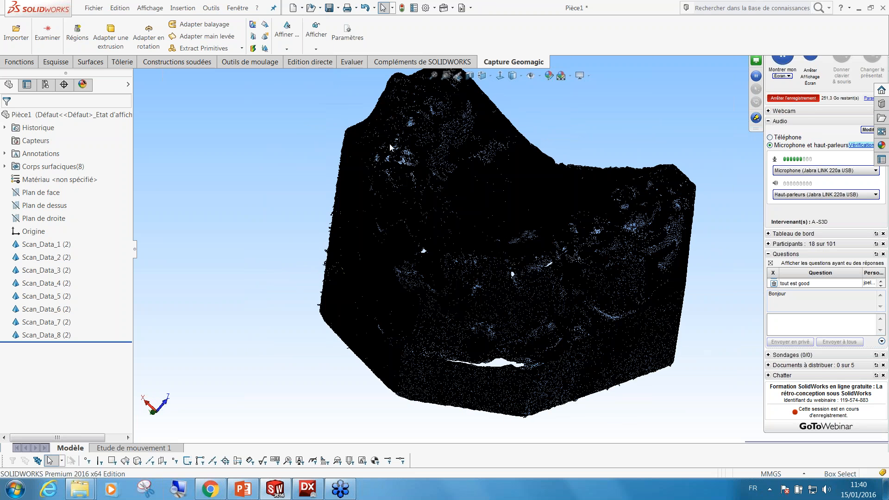
# Examine the triangle edges on the dental model up close and hide them again.
pyautogui.moveTo(517, 234); pyautogui.dragTo(430, 224, button='middle')
pyautogui.scroll(-5, 510, 275)
pyautogui.scroll(4, 510, 277)
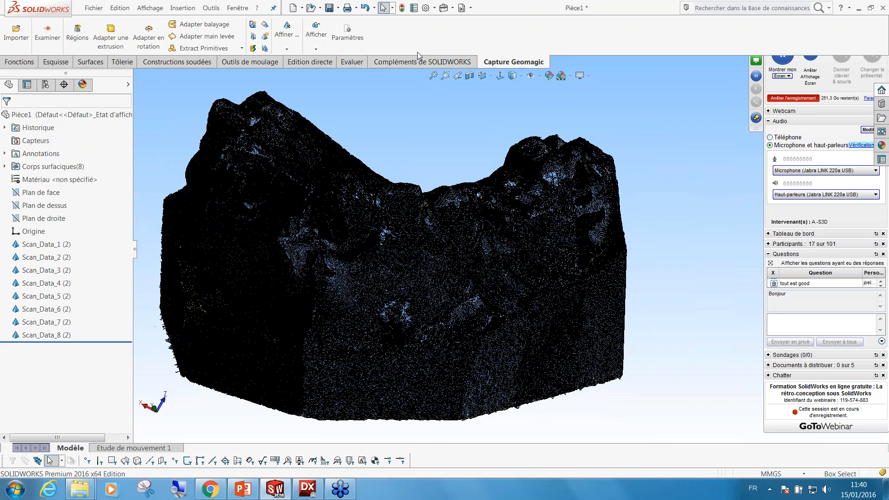
pyautogui.click(324, 41)
pyautogui.click(325, 73)
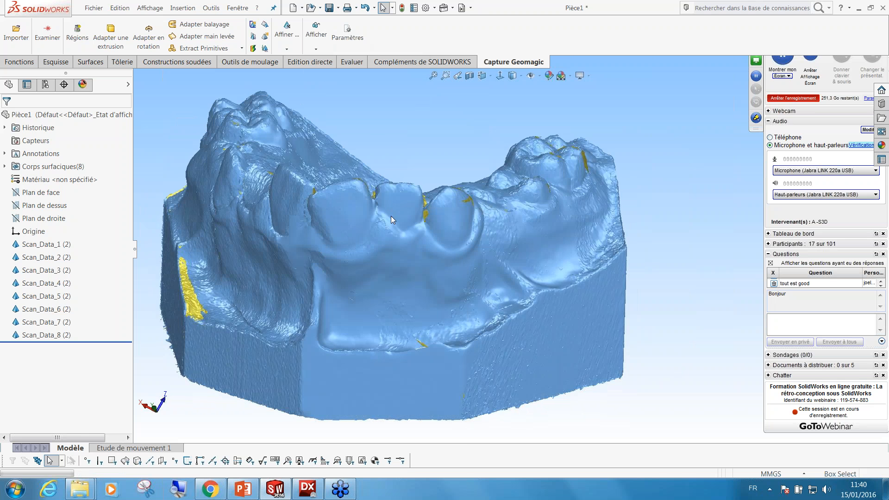
# Hide the surface bodies Scan_Data_1 to Scan_Data_7 and examine Scan_Data_8 on its own.
pyautogui.click(57, 247)
pyautogui.click(5, 167)
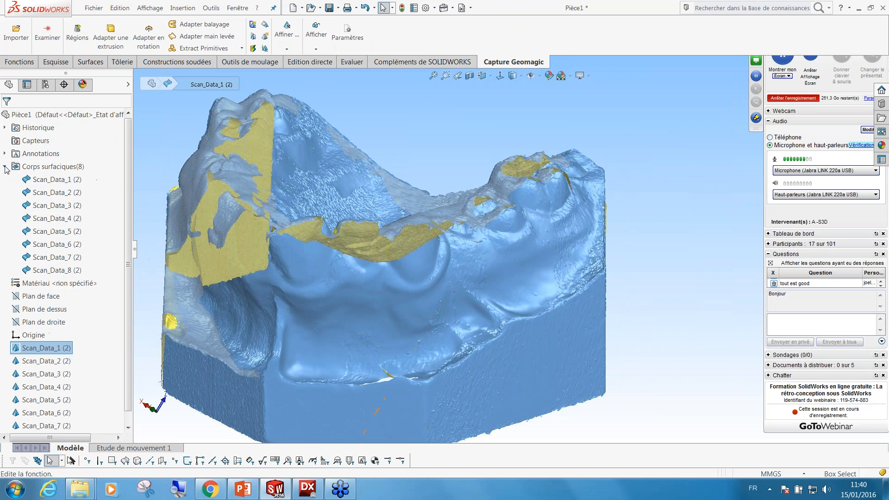
pyautogui.click(129, 85)
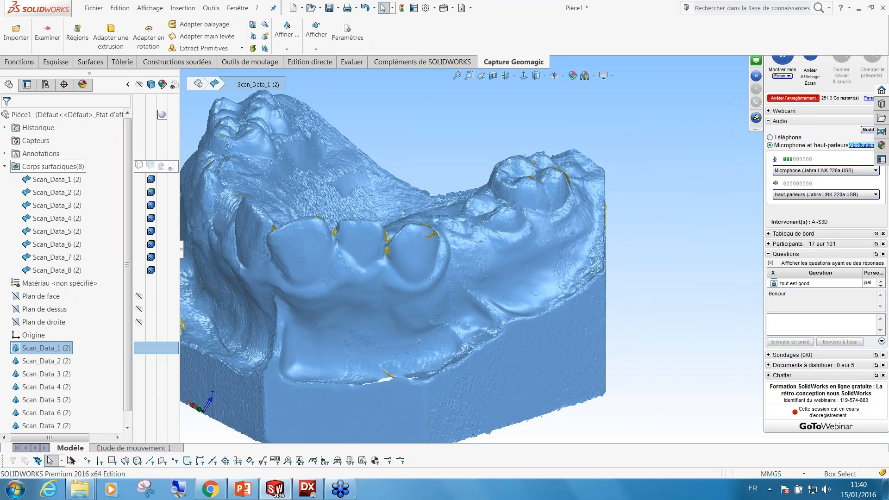
pyautogui.click(138, 181)
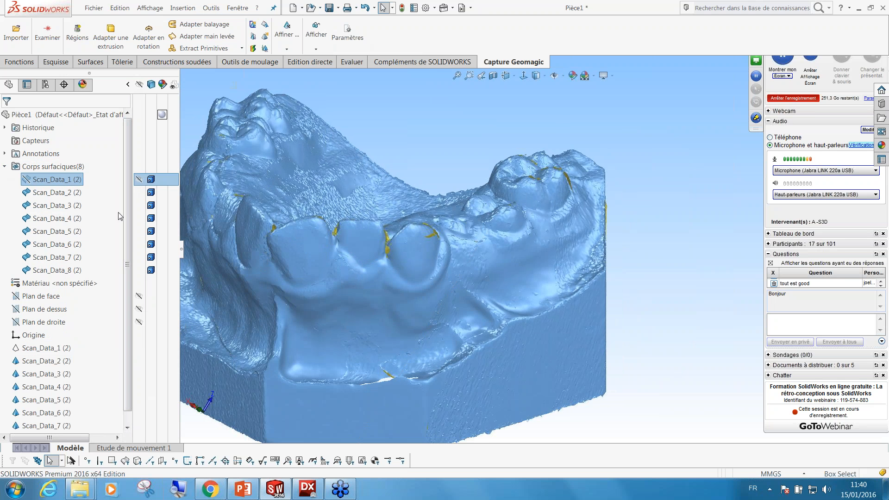
pyautogui.keyDown('ctrl'); pyautogui.click(51, 258); pyautogui.keyUp('ctrl')
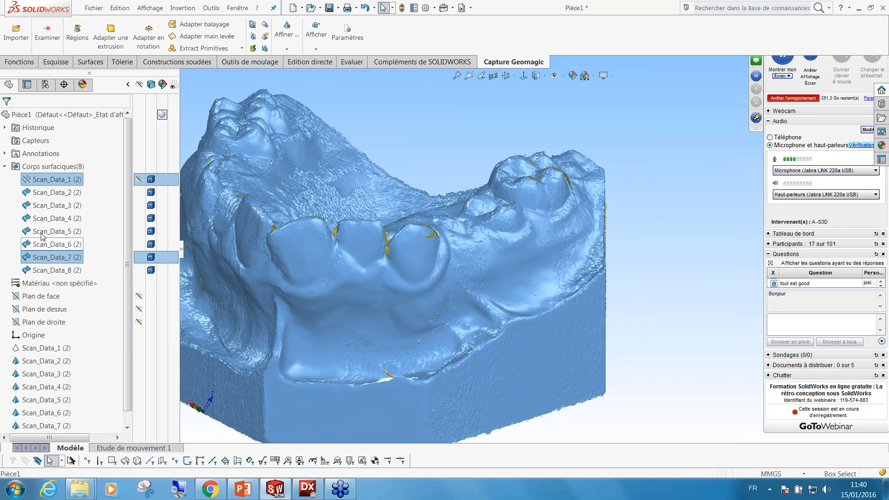
pyautogui.click(41, 180)
pyautogui.click(139, 192)
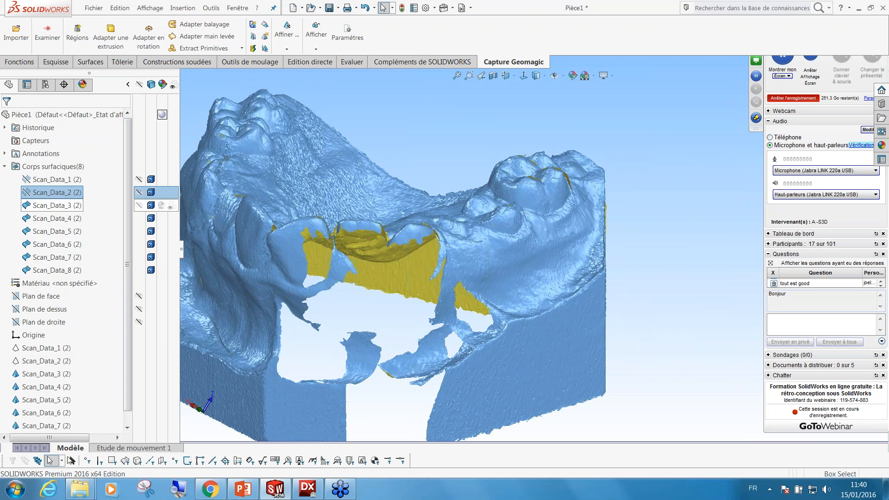
pyautogui.click(139, 205)
pyautogui.click(139, 218)
pyautogui.click(139, 231)
pyautogui.click(139, 244)
pyautogui.click(139, 257)
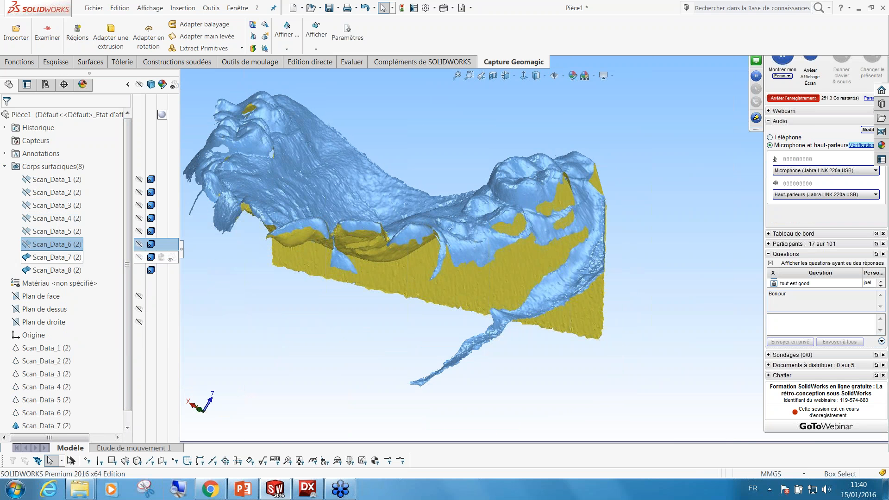
pyautogui.moveTo(379, 313); pyautogui.dragTo(349, 359, button='middle')
pyautogui.scroll(-5, 375, 265)
pyautogui.scroll(5, 374, 265)
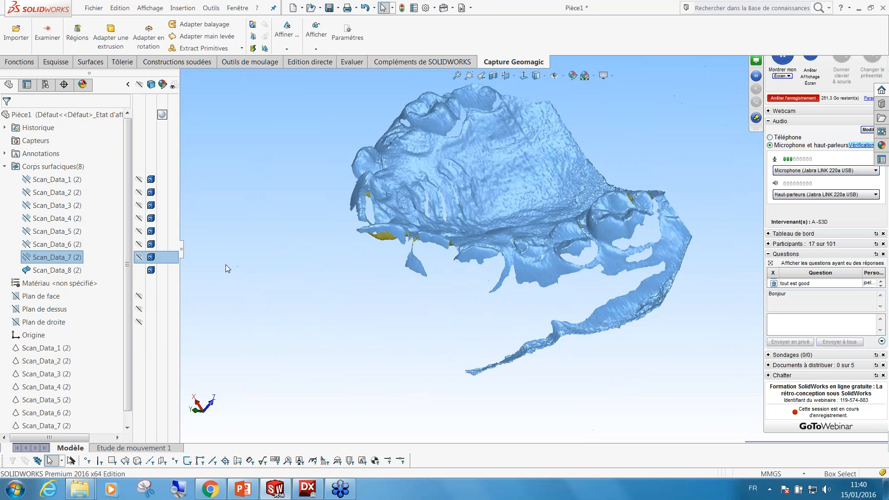
# Show the surface bodies Scan_Data_1 to Scan_Data_7 again to display the complete dental model.
pyautogui.keyDown('ctrl'); pyautogui.click(51, 179); pyautogui.keyUp('ctrl')
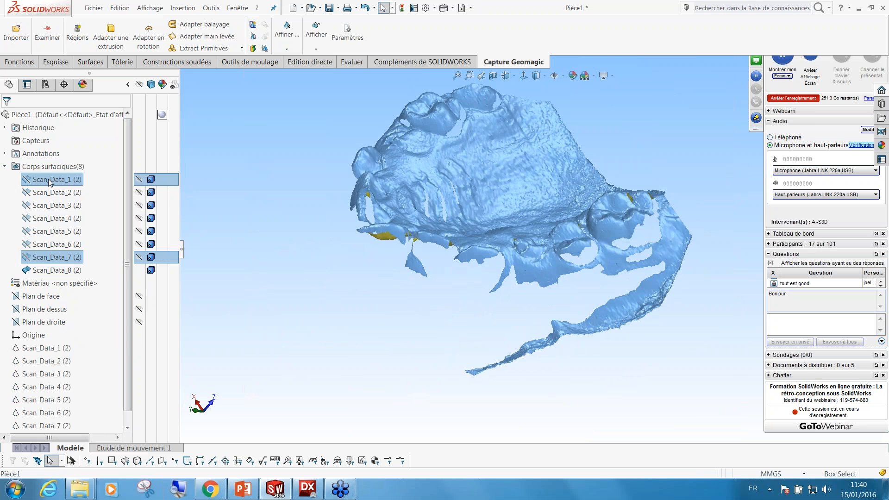
pyautogui.click(139, 192)
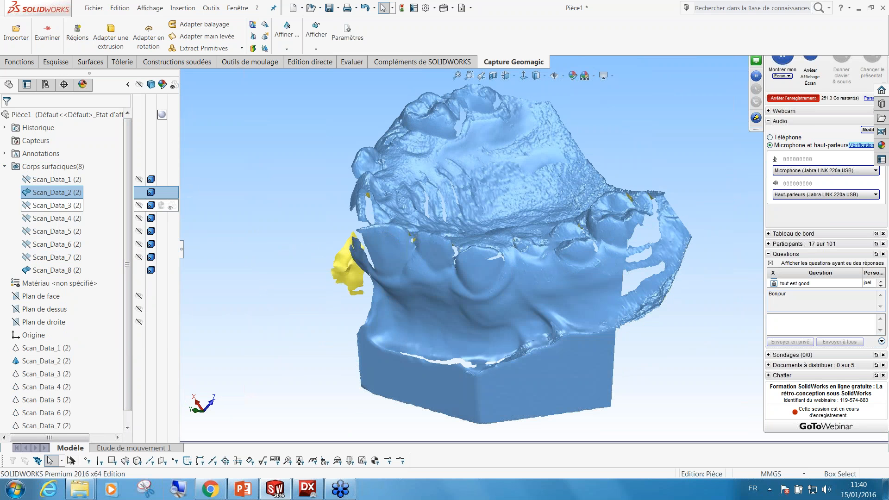
pyautogui.click(139, 206)
pyautogui.click(138, 181)
pyautogui.click(139, 218)
pyautogui.click(139, 231)
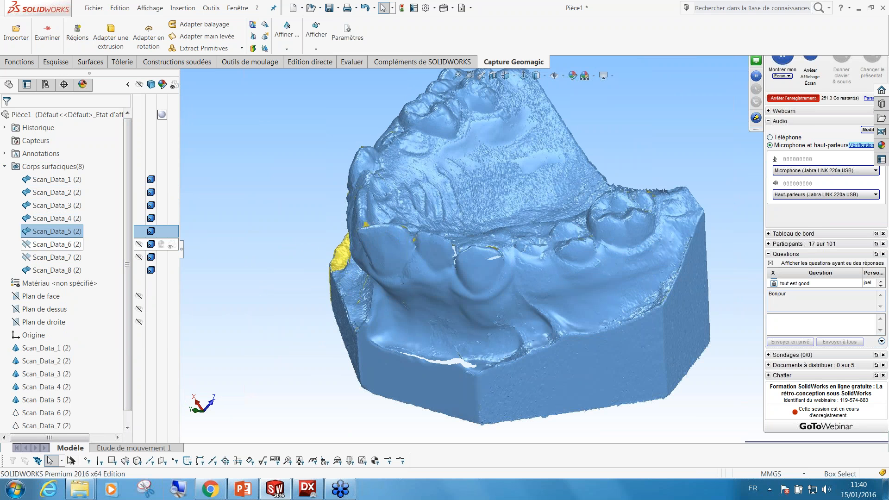
pyautogui.click(139, 244)
pyautogui.click(139, 257)
pyautogui.moveTo(405, 285); pyautogui.dragTo(283, 196, button='middle')
pyautogui.click(284, 195)
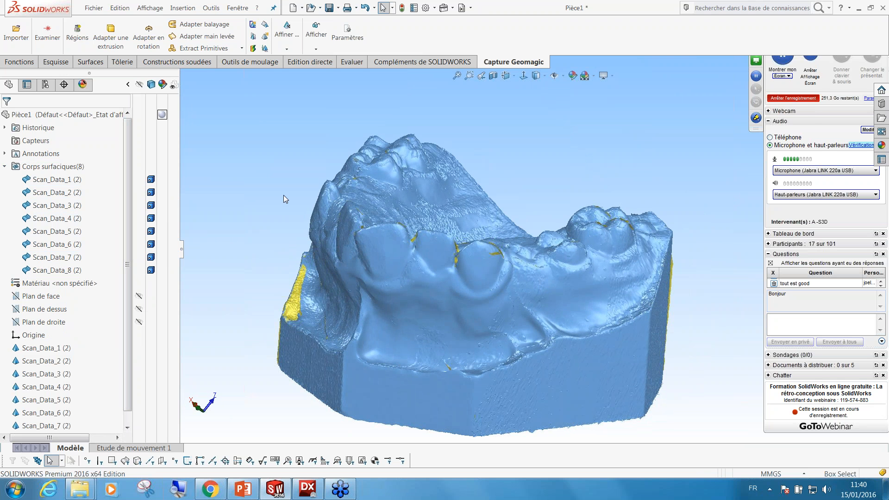
pyautogui.moveTo(328, 198); pyautogui.dragTo(522, 297, button='middle')
pyautogui.click(287, 41)
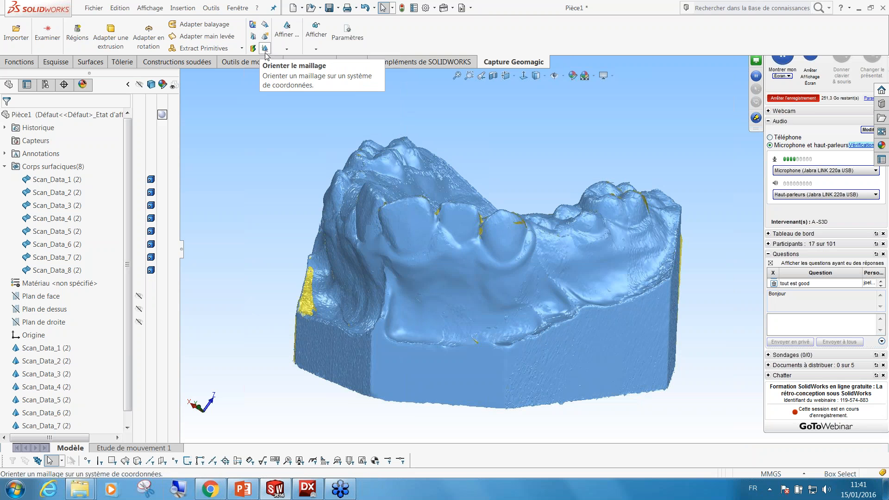
pyautogui.click(284, 31)
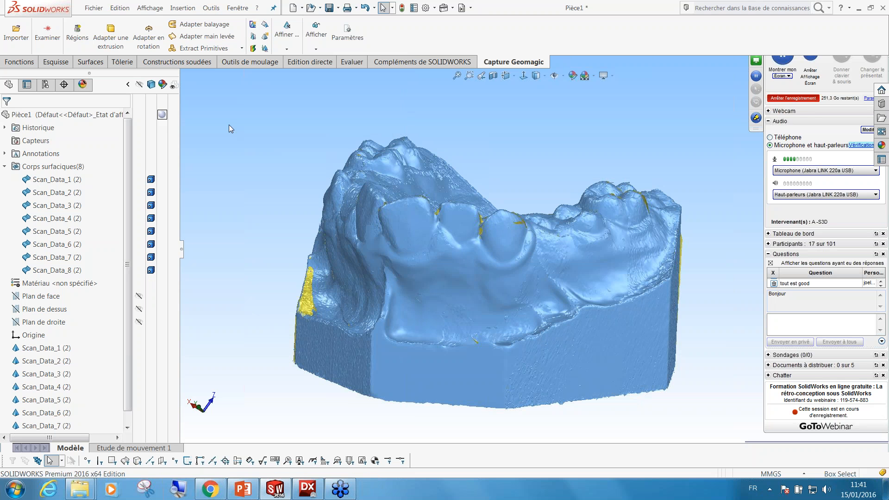
pyautogui.moveTo(372, 216); pyautogui.dragTo(481, 306, button='middle')
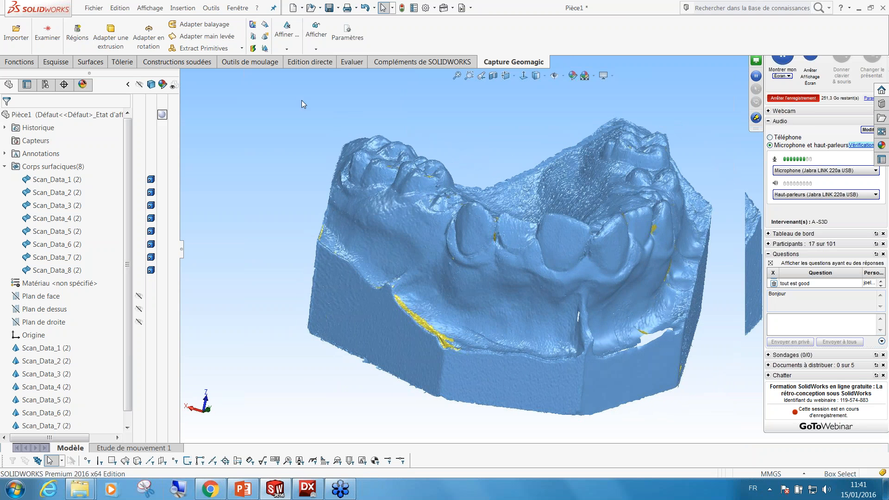
# Optimize the alignment of the eight meshes Scan_Data_1 to Scan_Data_8 with Optimiser l'alignement.
pyautogui.click(265, 38)
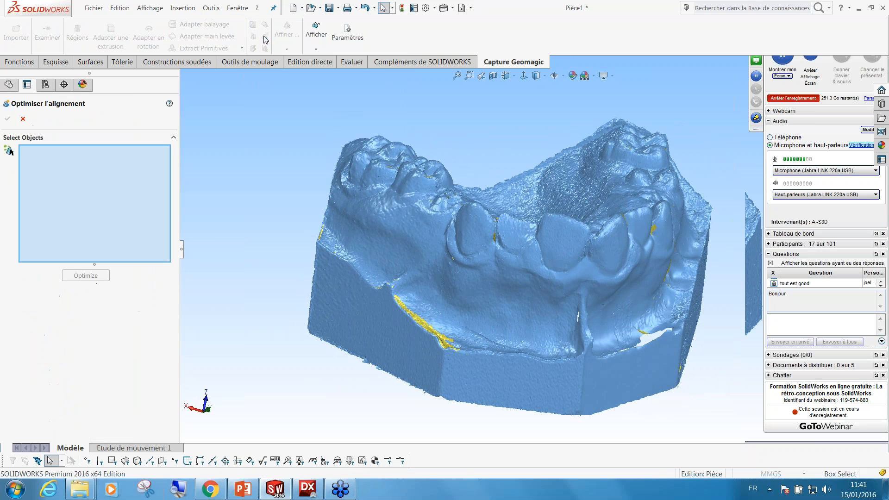
pyautogui.click(183, 78)
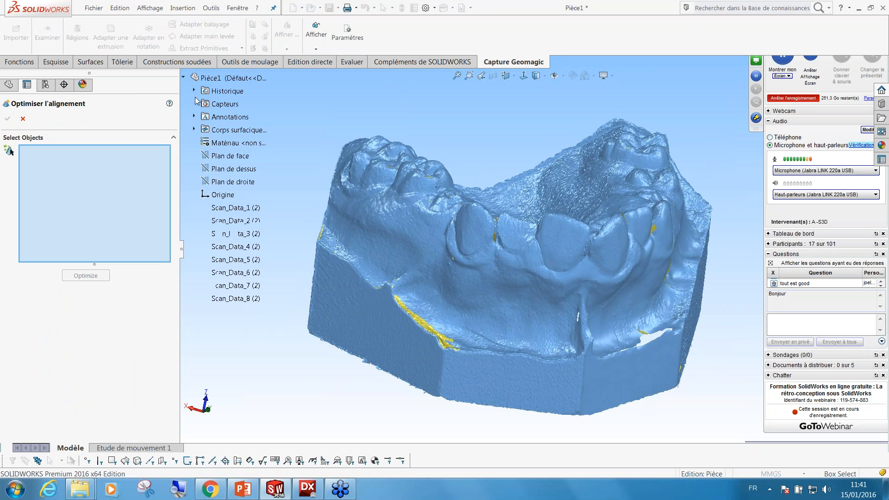
pyautogui.click(232, 208)
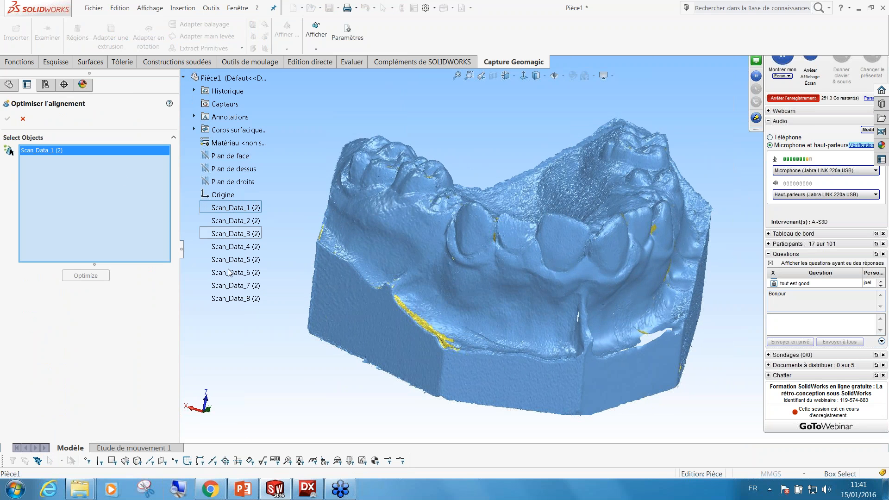
pyautogui.keyDown('shift'); pyautogui.click(236, 299); pyautogui.keyUp('shift')
pyautogui.click(77, 277)
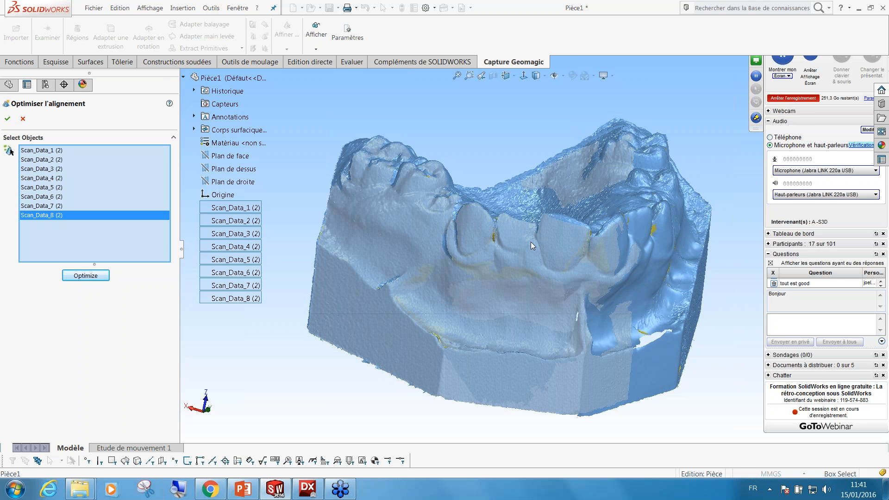
pyautogui.click(6, 122)
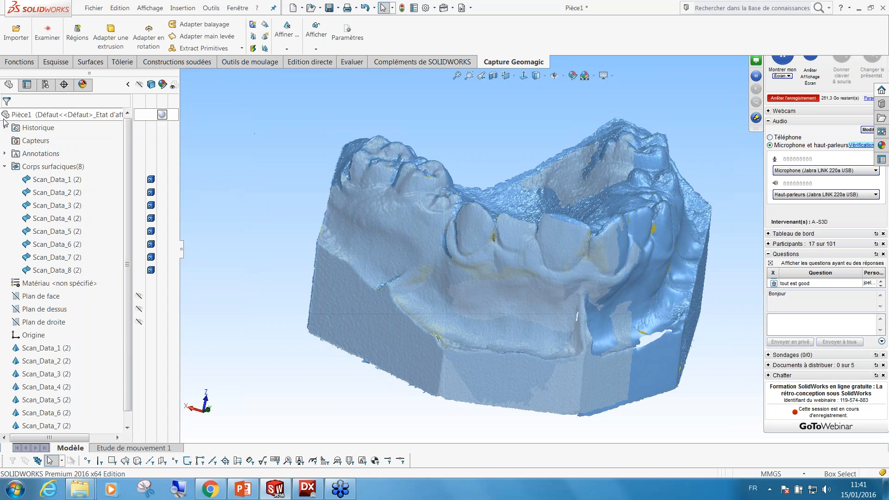
# Merge the eight meshes Scan_Data_1 to Scan_Data_8 with Fusionner, using output type Maille and a maximum of 500000 triangles.
pyautogui.moveTo(580, 229)
pyautogui.mouseDown(button='middle')
pyautogui.moveTo(524, 278)
pyautogui.moveTo(596, 288)
pyautogui.mouseUp(button='middle')
pyautogui.scroll(2, 644, 280)
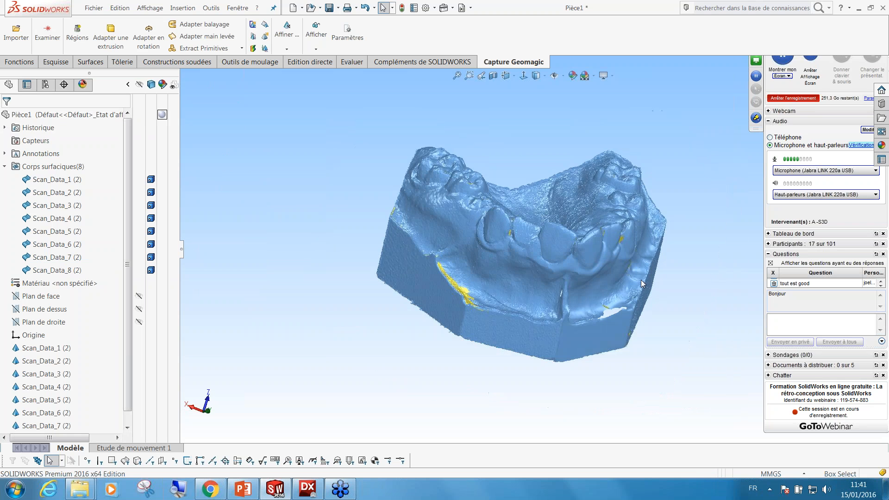
pyautogui.scroll(-2, 641, 279)
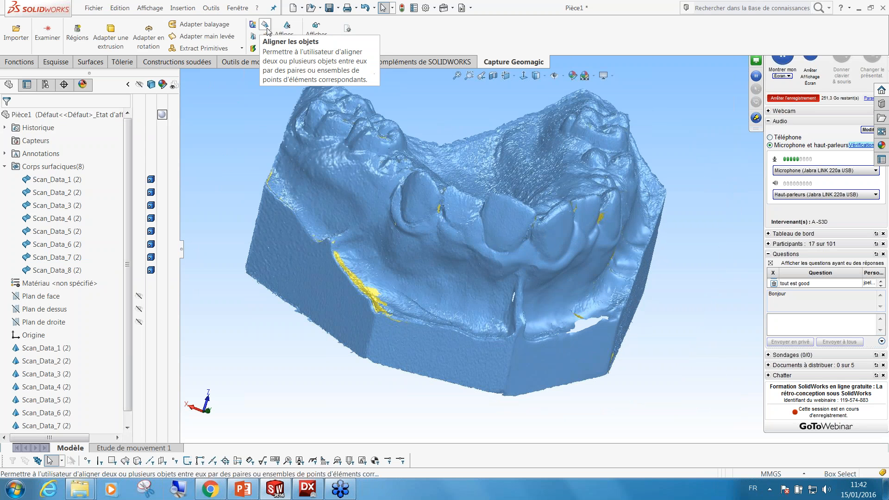
pyautogui.click(287, 37)
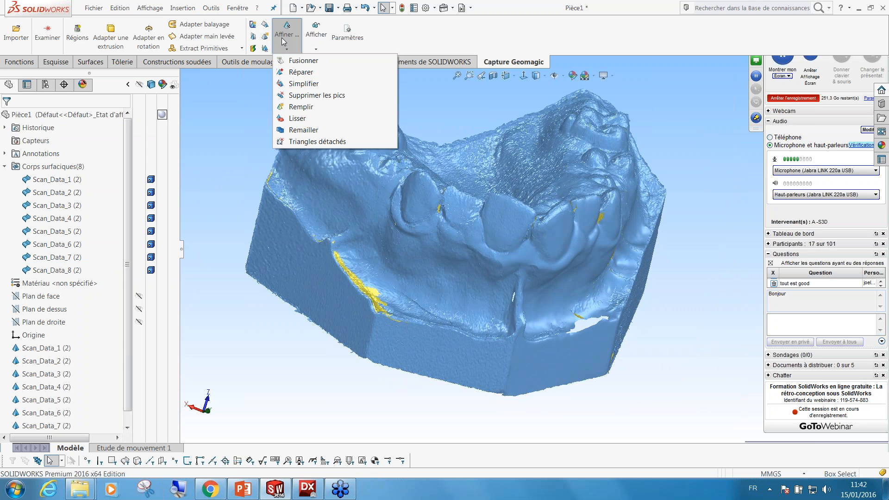
pyautogui.click(296, 60)
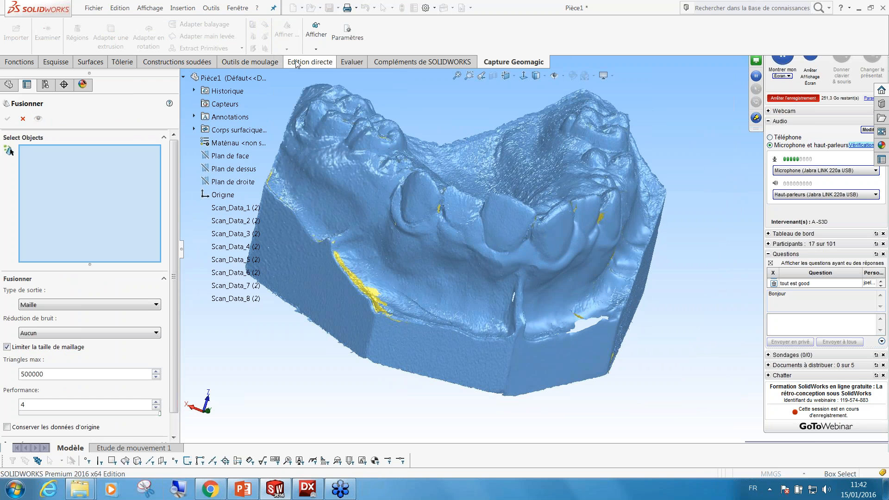
pyautogui.click(241, 208)
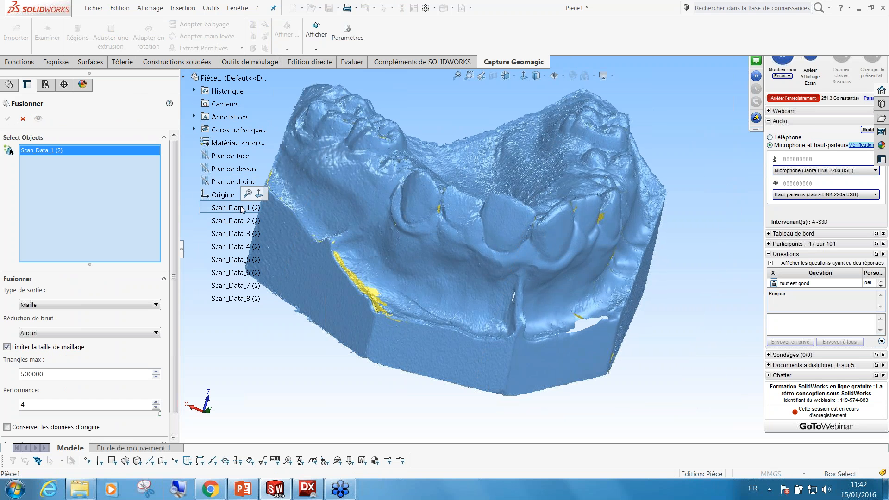
pyautogui.keyDown('shift'); pyautogui.click(234, 299); pyautogui.keyUp('shift')
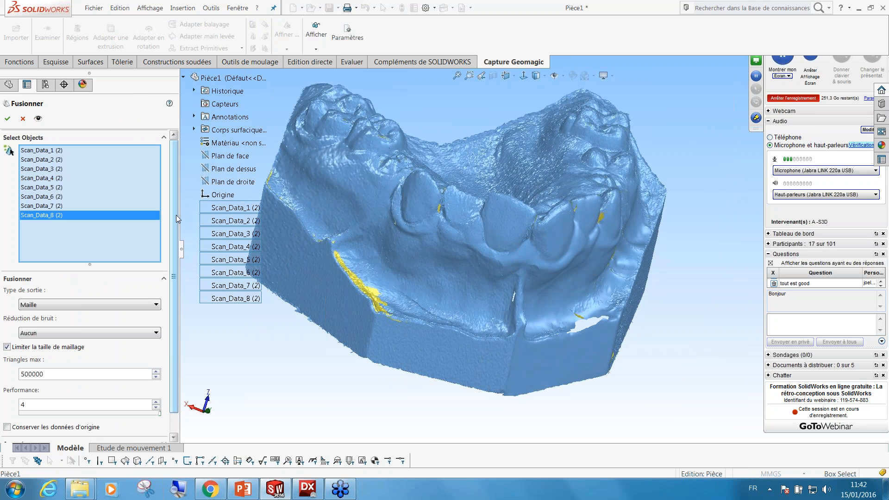
pyautogui.click(8, 118)
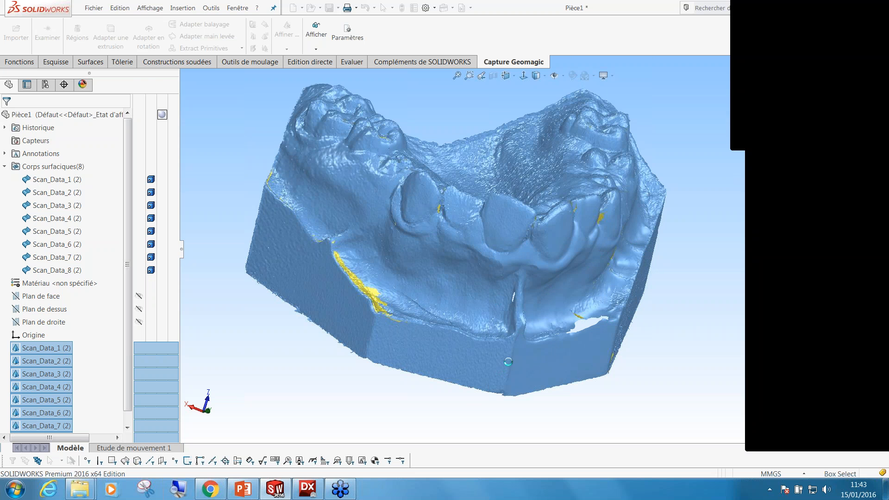
# Examine the merged dental mesh from several sides and up close around the teeth and base.
pyautogui.moveTo(404, 260); pyautogui.dragTo(380, 234, button='middle')
pyautogui.click(32, 257)
pyautogui.click(505, 132)
pyautogui.moveTo(509, 325); pyautogui.dragTo(465, 343, button='middle')
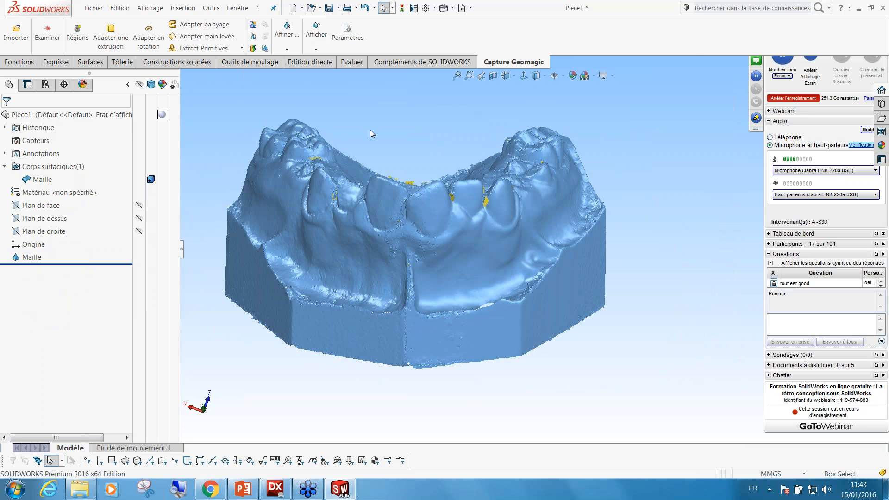
pyautogui.scroll(-7, 436, 325)
pyautogui.moveTo(384, 294); pyautogui.dragTo(415, 276, button='middle')
pyautogui.scroll(2, 459, 264)
pyautogui.moveTo(572, 229); pyautogui.dragTo(540, 217, button='middle')
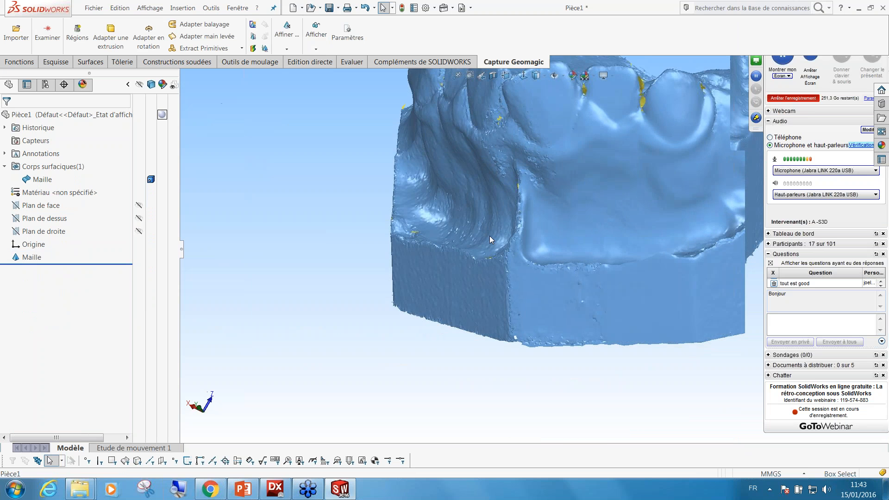
pyautogui.scroll(5, 476, 273)
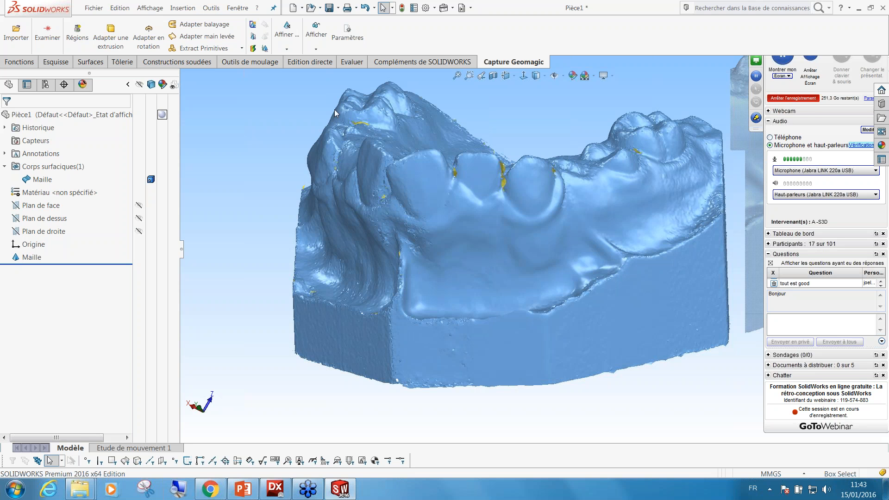
# Diagnose the merged mesh Maille with Réparer, inspect the marked defects, and repair all the checked defect types.
pyautogui.click(290, 45)
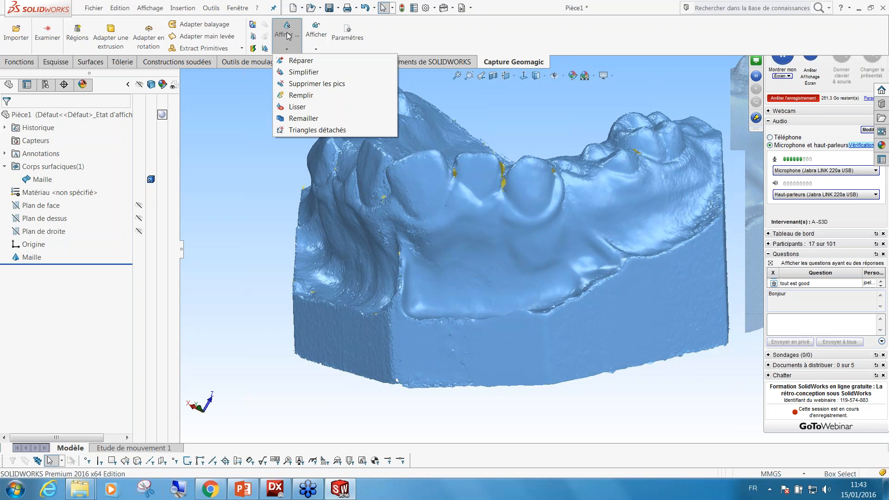
pyautogui.click(299, 61)
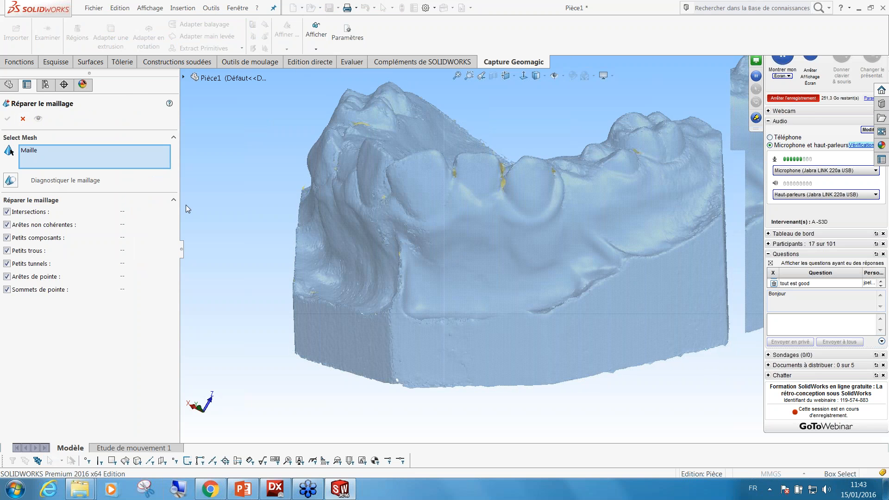
pyautogui.click(11, 180)
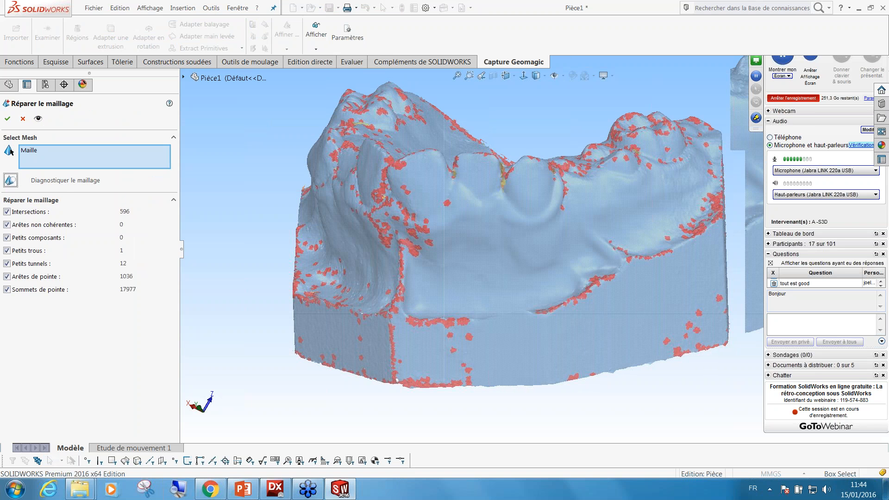
pyautogui.moveTo(399, 221); pyautogui.dragTo(433, 231, button='middle')
pyautogui.scroll(3, 507, 240)
pyautogui.scroll(-4, 508, 240)
pyautogui.scroll(4, 512, 245)
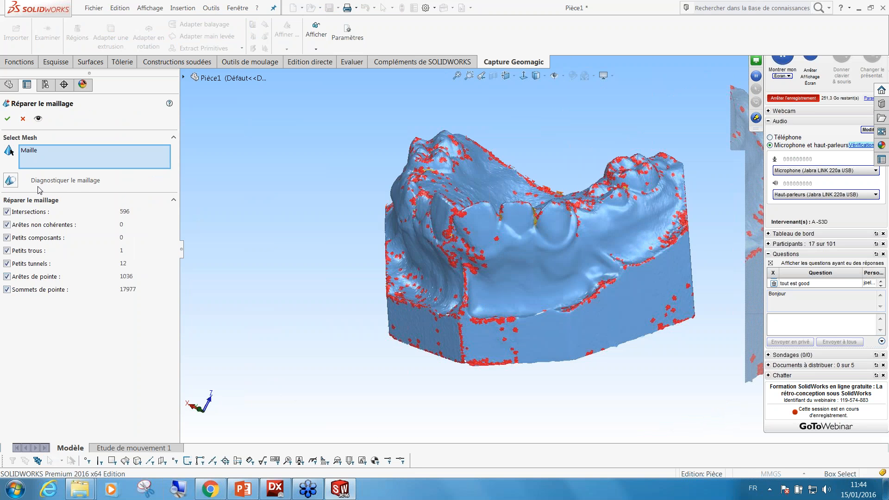
pyautogui.click(7, 119)
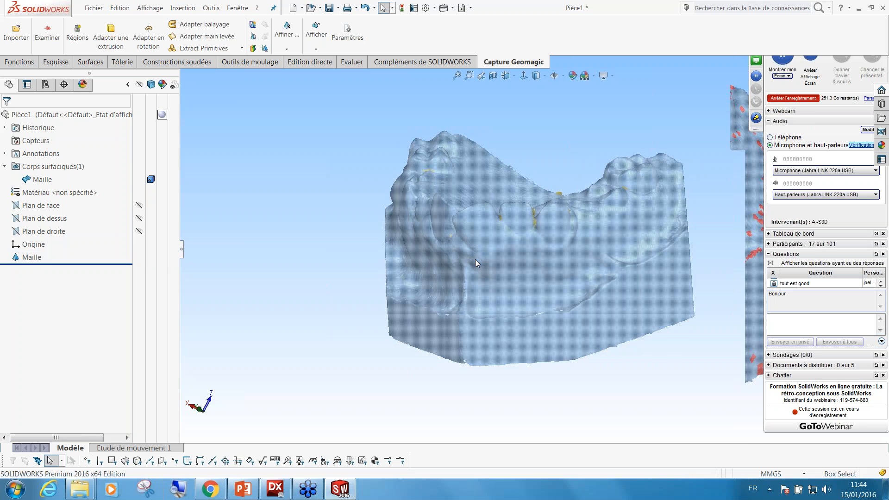
pyautogui.scroll(-5, 473, 256)
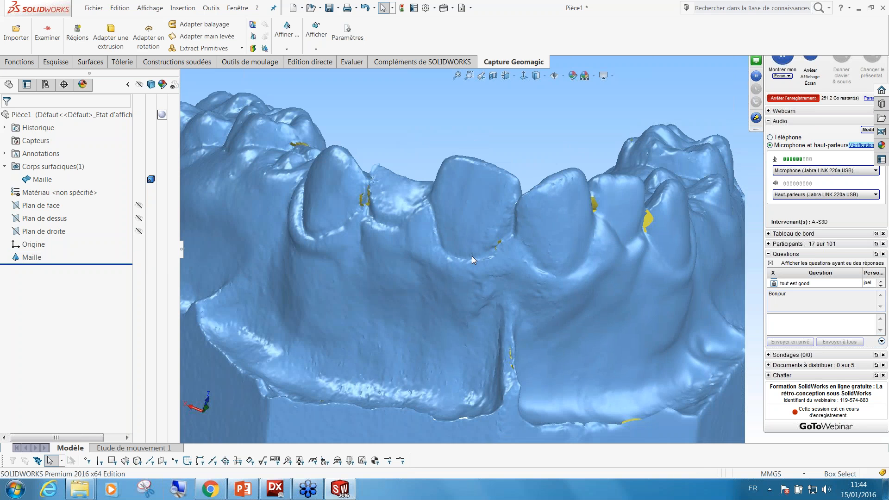
# Remove the spikes from the mesh Maille using Supprimer les pics with a roughness of 50%.
pyautogui.click(286, 48)
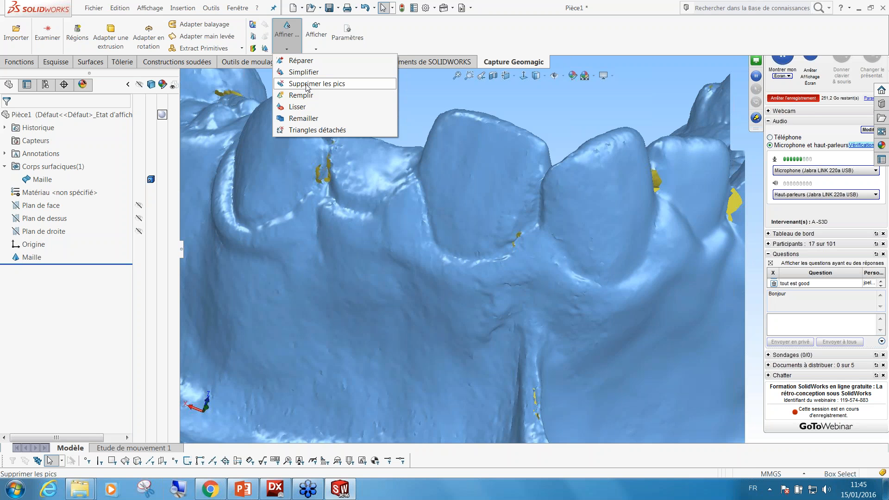
pyautogui.click(306, 85)
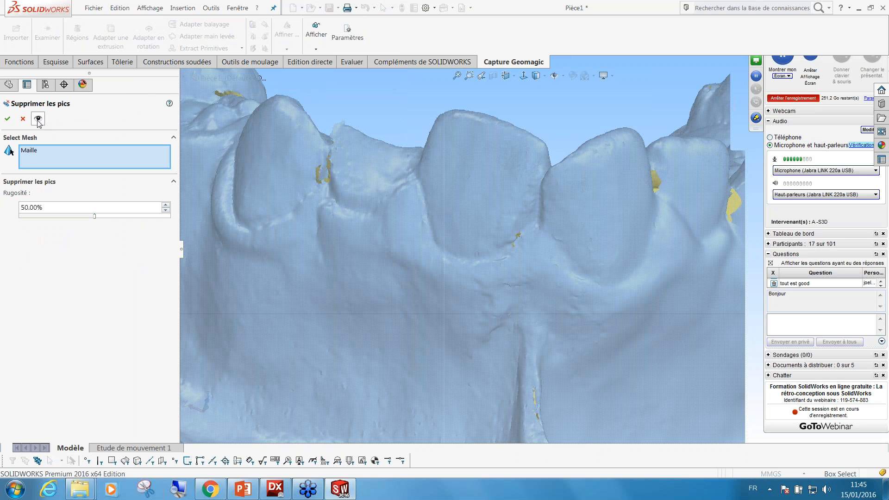
pyautogui.click(7, 119)
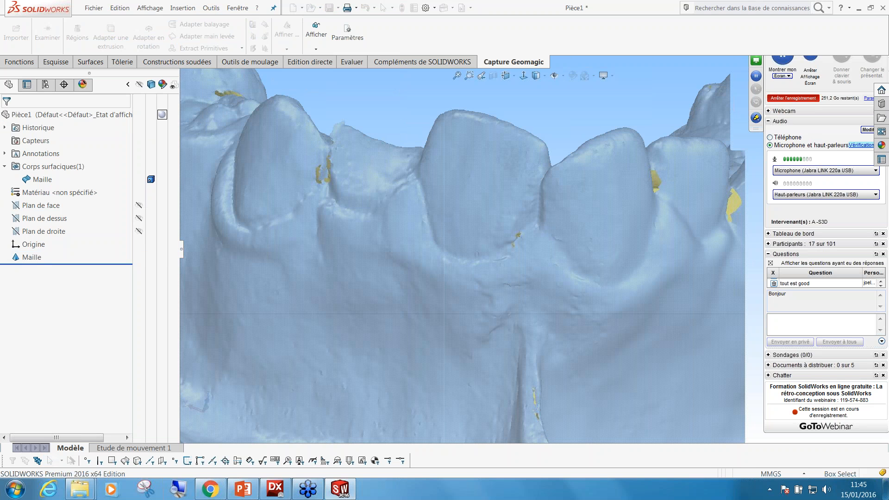
pyautogui.moveTo(338, 123); pyautogui.dragTo(394, 160, button='middle')
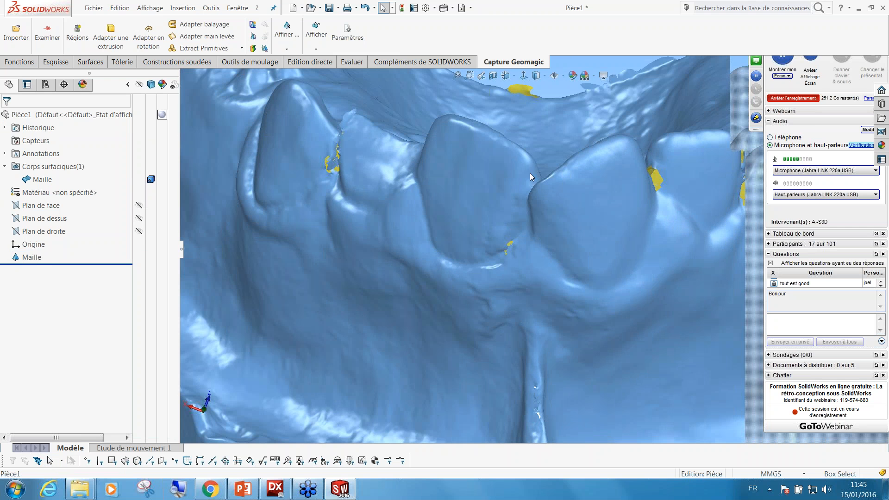
pyautogui.scroll(5, 514, 233)
pyautogui.moveTo(530, 196)
pyautogui.mouseDown(button='middle')
pyautogui.moveTo(528, 273)
pyautogui.moveTo(521, 248)
pyautogui.moveTo(536, 197)
pyautogui.mouseUp(button='middle')
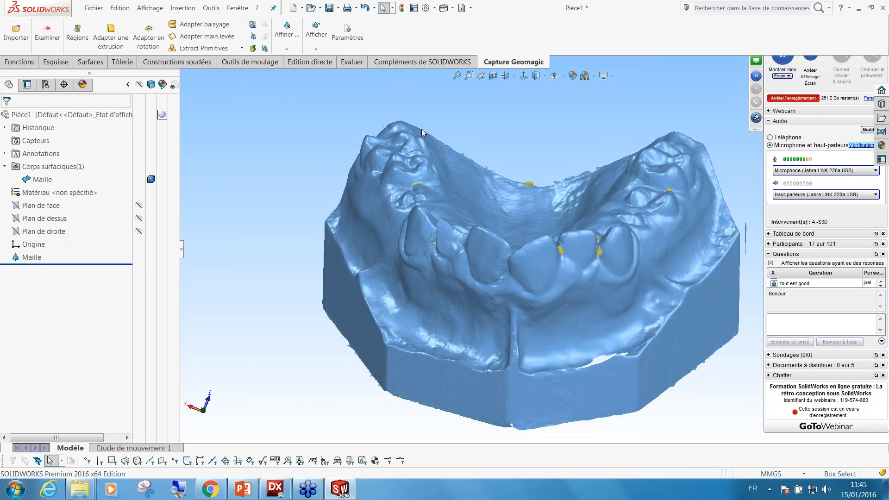
# Display the mesh edges (Arêtes) and examine the triangulation around the front teeth up close and across the whole model.
pyautogui.click(286, 48)
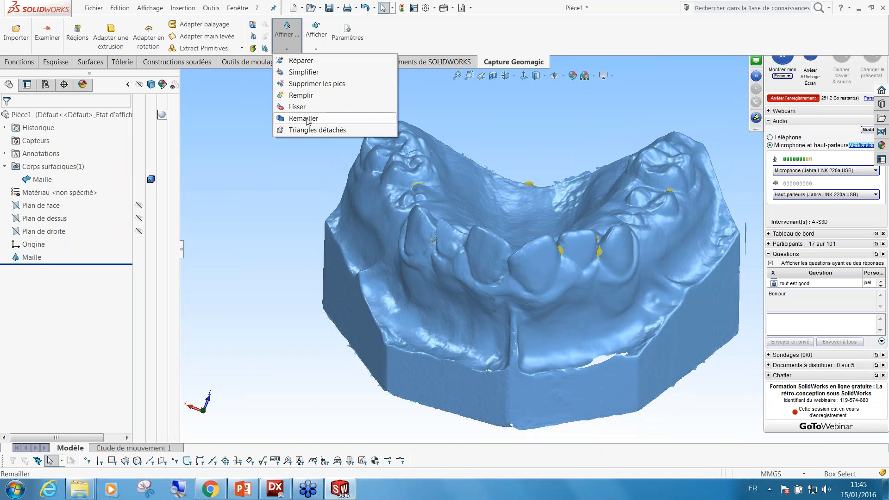
pyautogui.click(280, 166)
pyautogui.click(315, 37)
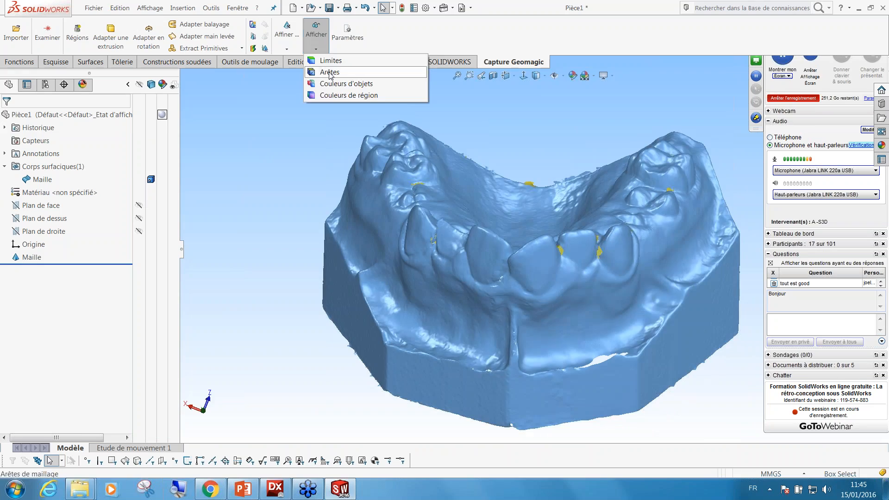
pyautogui.click(326, 69)
pyautogui.scroll(-5, 526, 226)
pyautogui.scroll(-8, 526, 222)
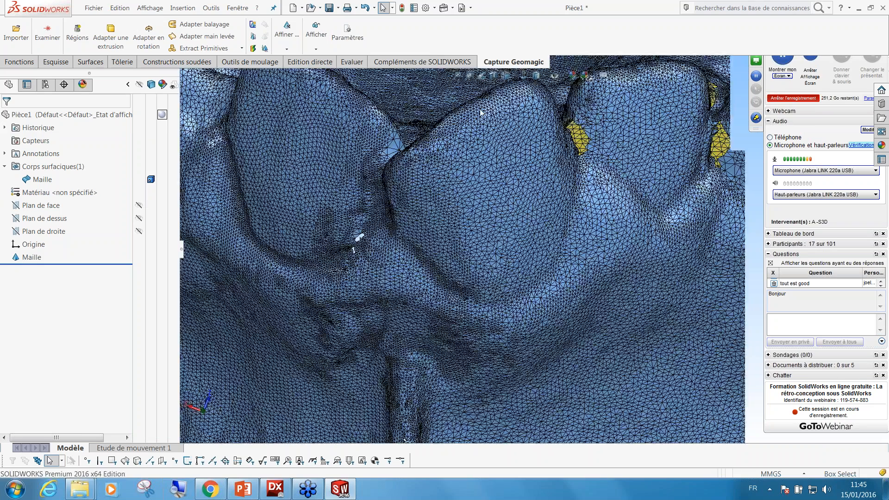
pyautogui.scroll(10, 427, 169)
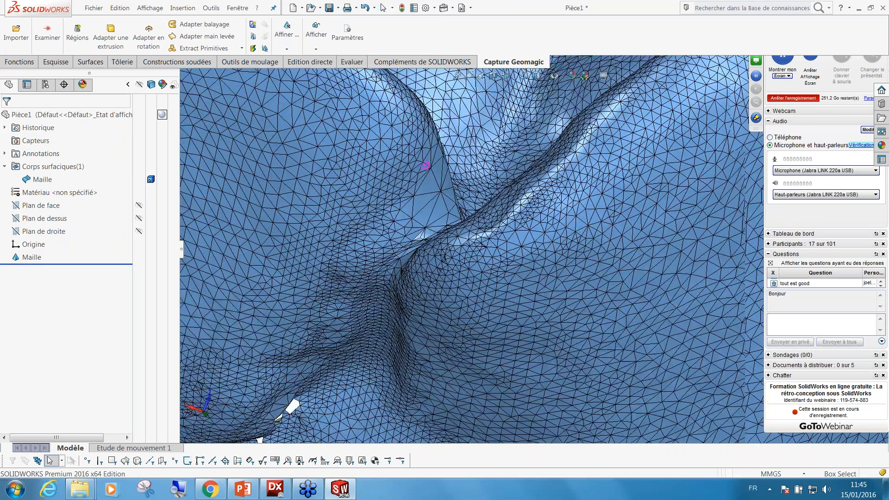
pyautogui.scroll(10, 489, 217)
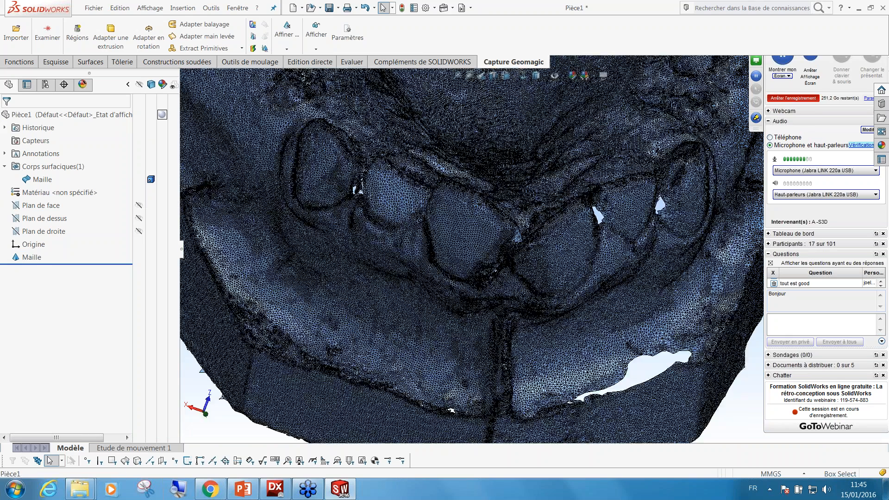
pyautogui.scroll(-5, 641, 250)
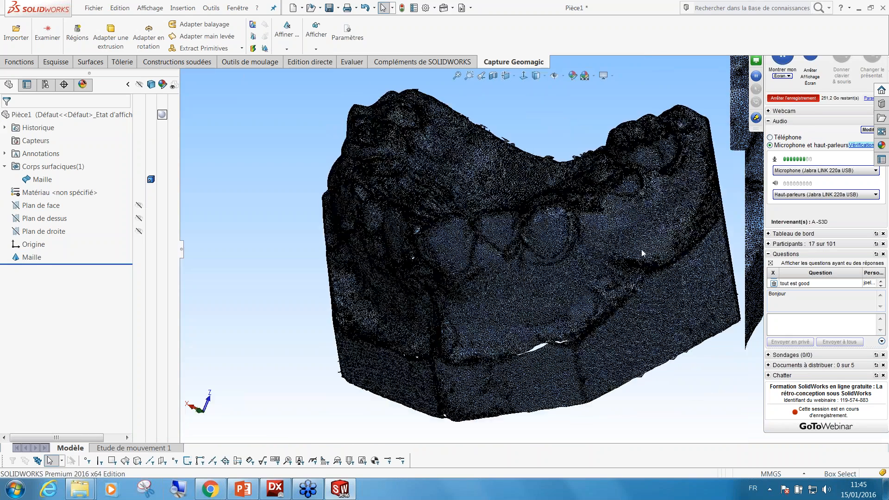
# Hide the mesh edges and examine the shaded dental model from several sides.
pyautogui.click(316, 36)
pyautogui.click(324, 84)
pyautogui.moveTo(421, 194)
pyautogui.mouseDown(button='middle')
pyautogui.moveTo(455, 229)
pyautogui.moveTo(457, 259)
pyautogui.mouseUp(button='middle')
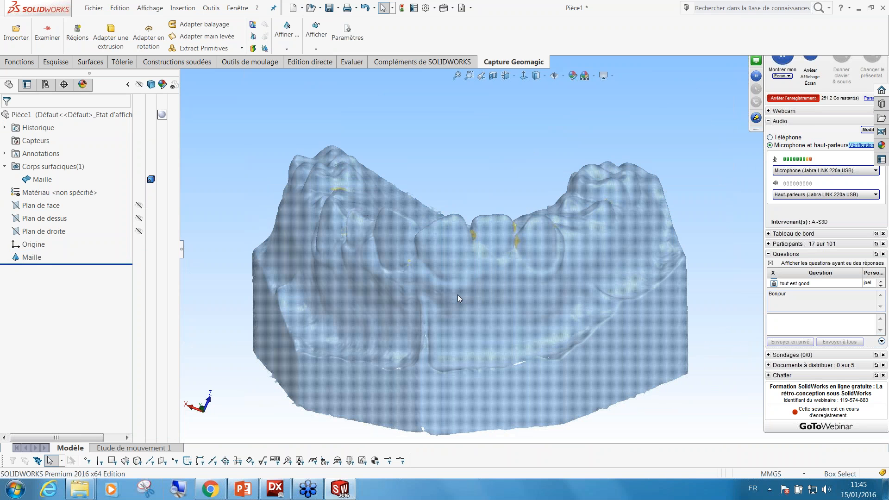
pyautogui.moveTo(458, 296); pyautogui.dragTo(459, 315, button='middle')
pyautogui.moveTo(462, 252); pyautogui.dragTo(452, 278, button='middle')
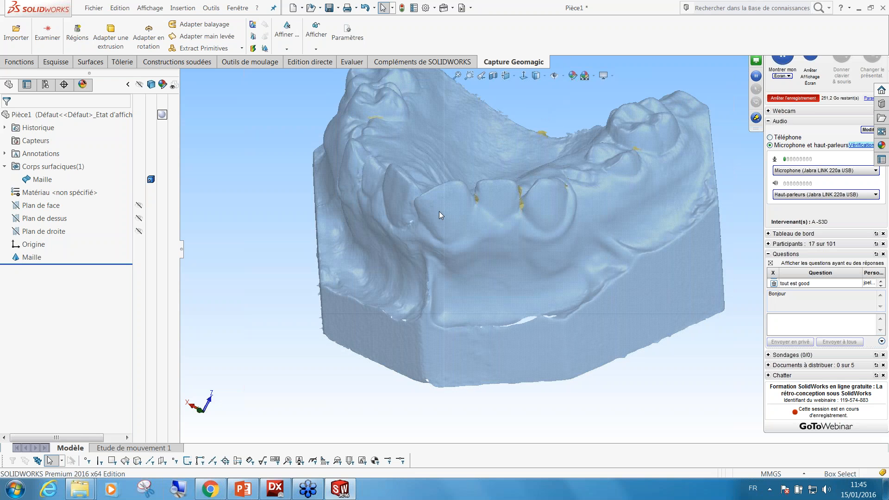
pyautogui.moveTo(425, 242); pyautogui.dragTo(426, 221, button='middle')
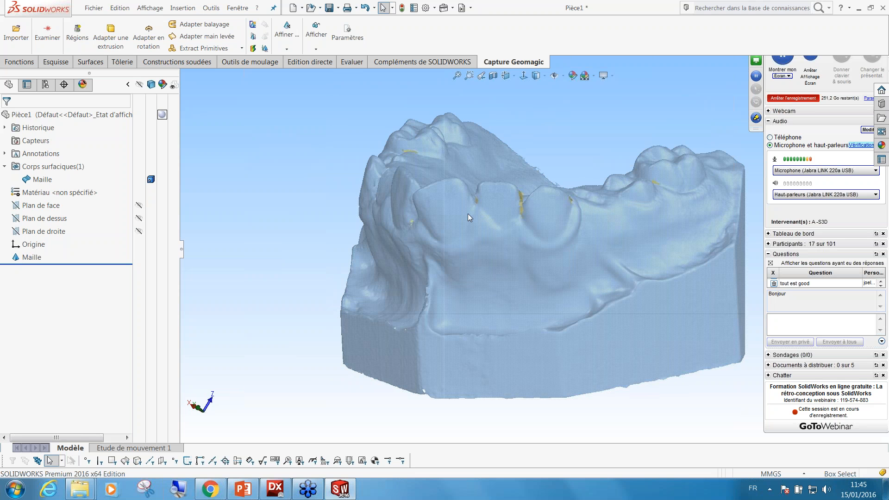
pyautogui.moveTo(464, 253); pyautogui.dragTo(445, 207, button='middle')
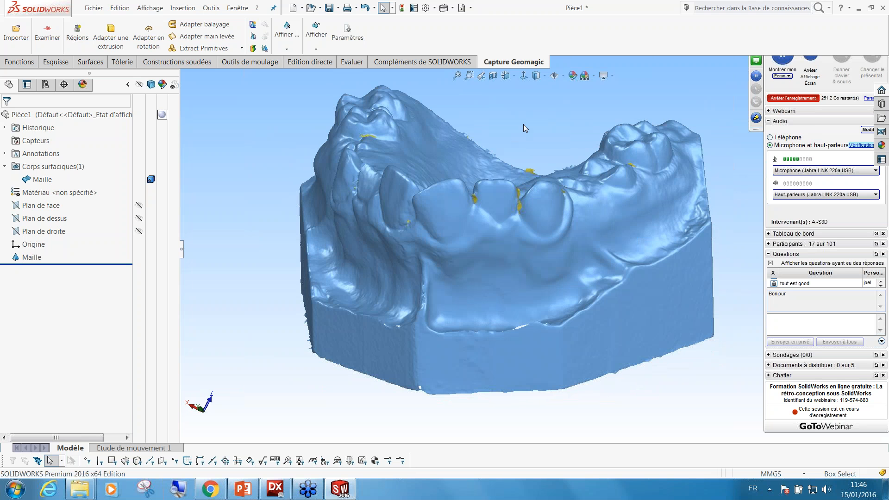
# Close Pièce1 without saving and create a new part from the Pièce pour RétroConception template.
pyautogui.click(100, 9)
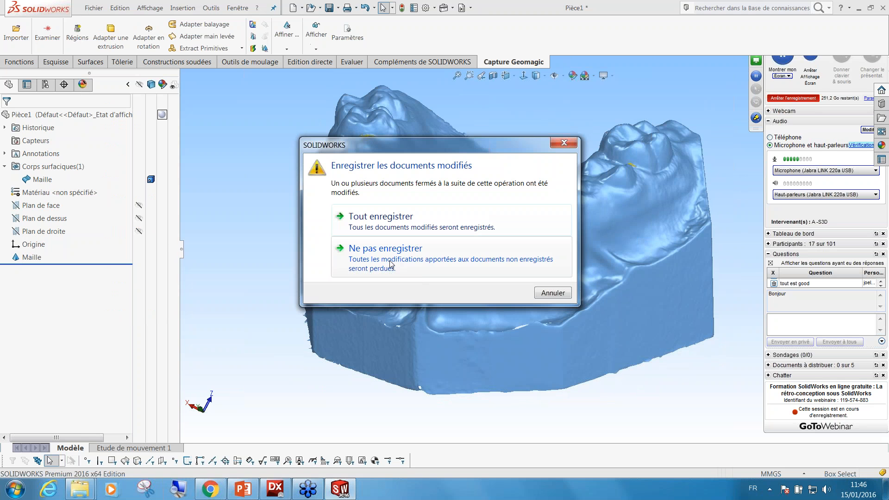
pyautogui.click(424, 262)
pyautogui.click(94, 8)
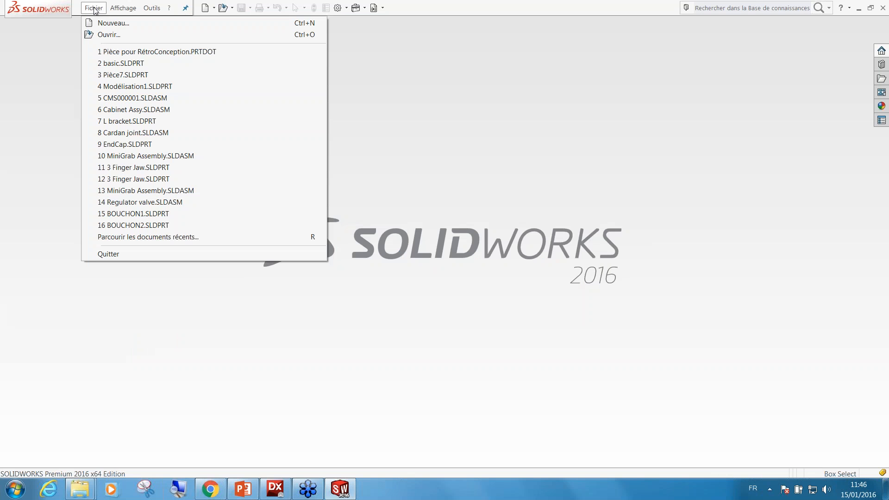
pyautogui.click(101, 23)
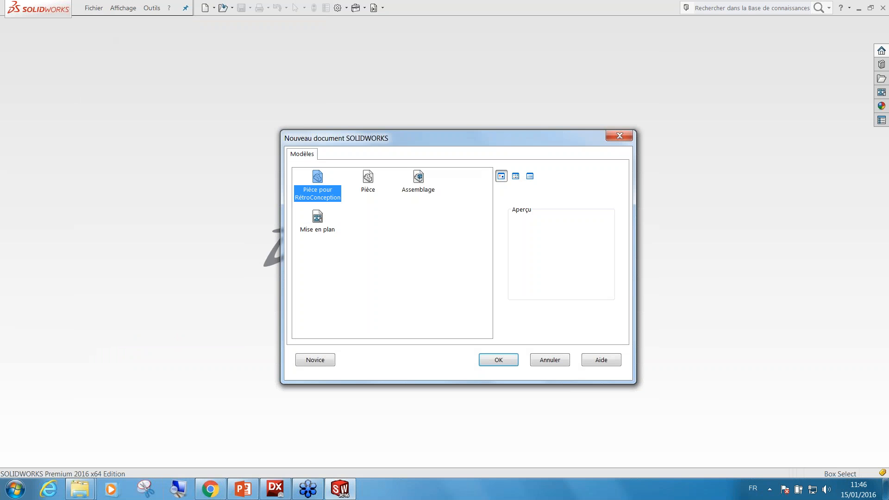
pyautogui.doubleClick(318, 179)
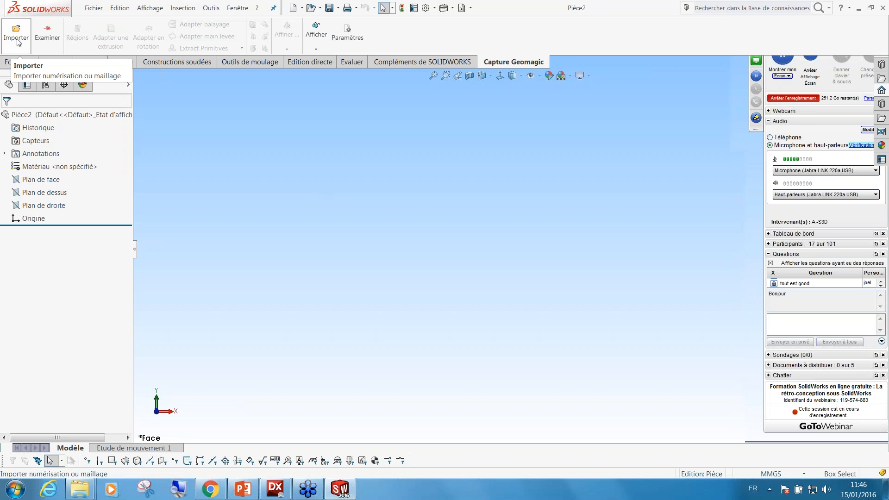
# Import Model Block Scan 1.stl, Model Block Scan 2.stl and Model Block Scan 3.stl from the Block model folder.
pyautogui.click(16, 40)
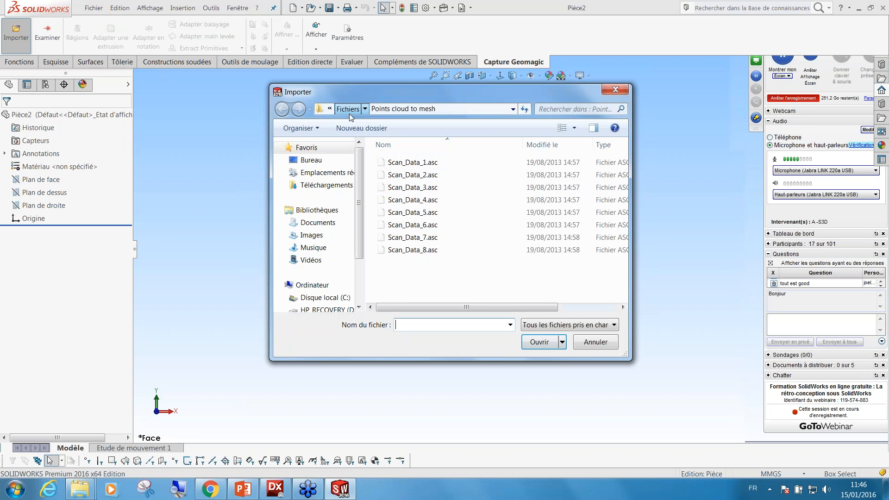
pyautogui.click(363, 108)
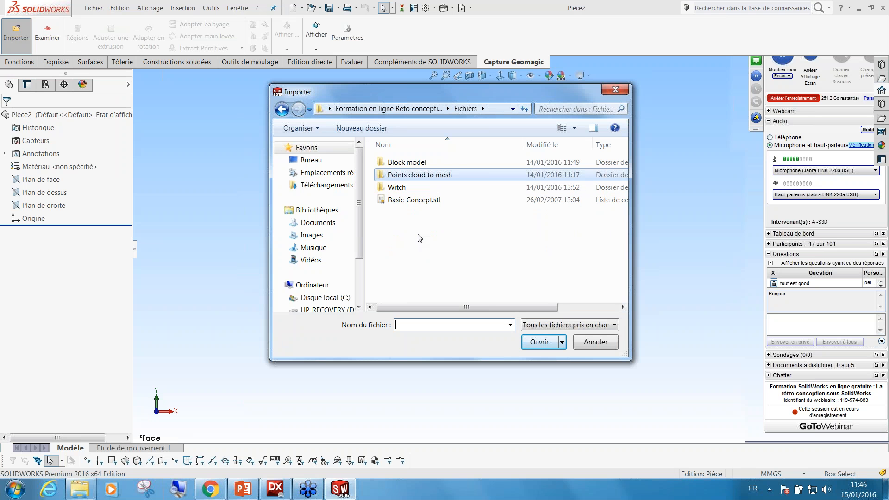
pyautogui.doubleClick(419, 163)
pyautogui.moveTo(444, 201); pyautogui.dragTo(403, 161)
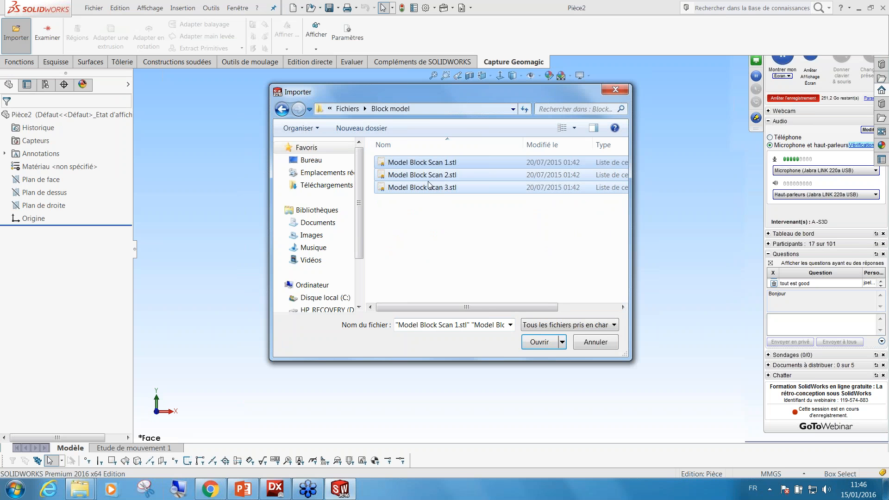
pyautogui.click(546, 343)
pyautogui.click(468, 267)
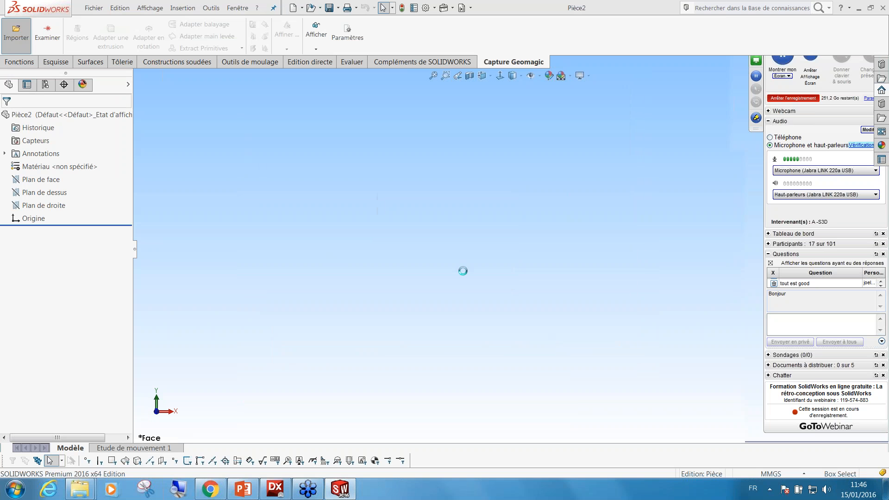
# Switch to the PowerPoint presentation Formation en ligne rétro conception.pptx and maximize its window.
pyautogui.click(247, 491)
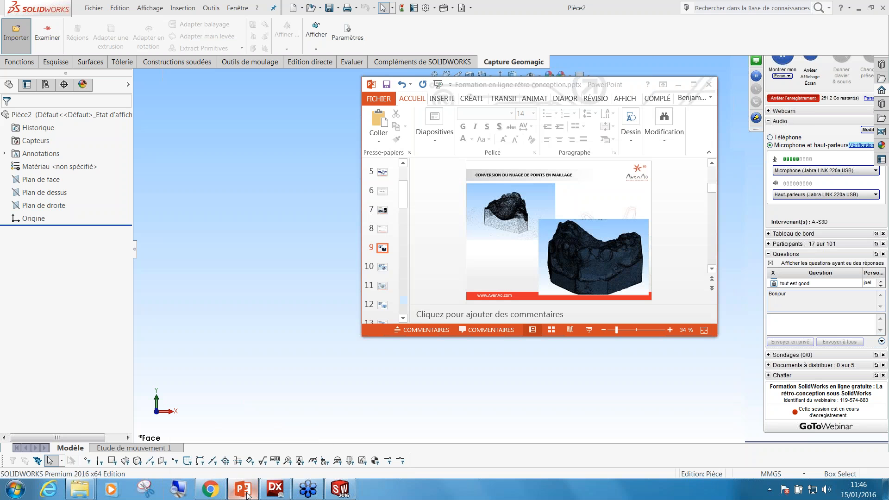
pyautogui.doubleClick(560, 85)
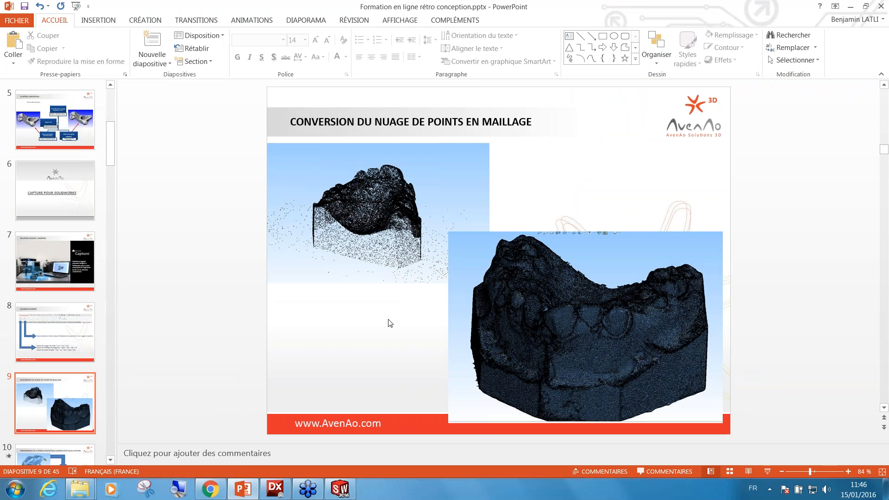
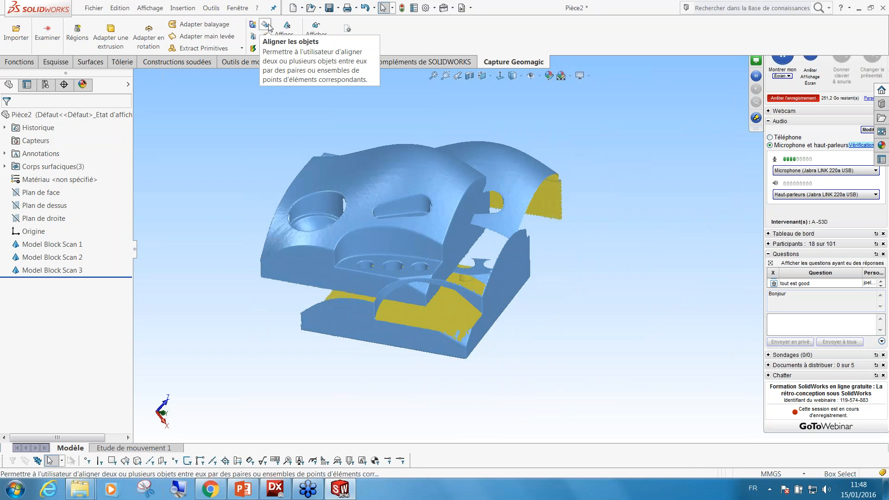
# Set up Aligner les objets with Model Block Scan 1 as the first object, Model Block Scan 3 as the second, and point-pair picking.
pyautogui.click(265, 26)
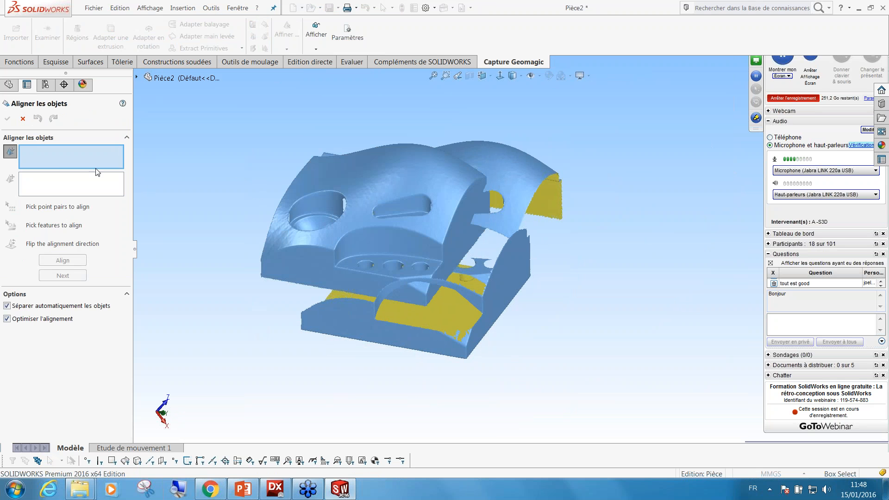
pyautogui.click(302, 241)
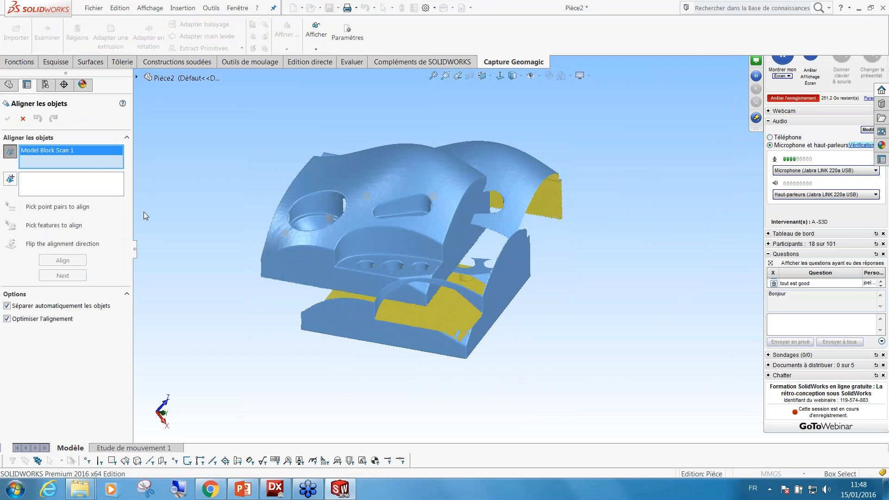
pyautogui.click(45, 181)
pyautogui.click(413, 333)
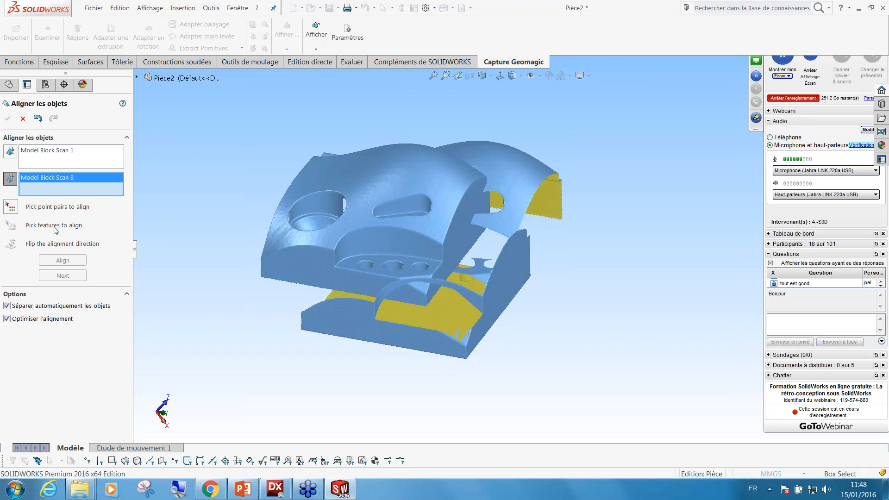
pyautogui.click(10, 207)
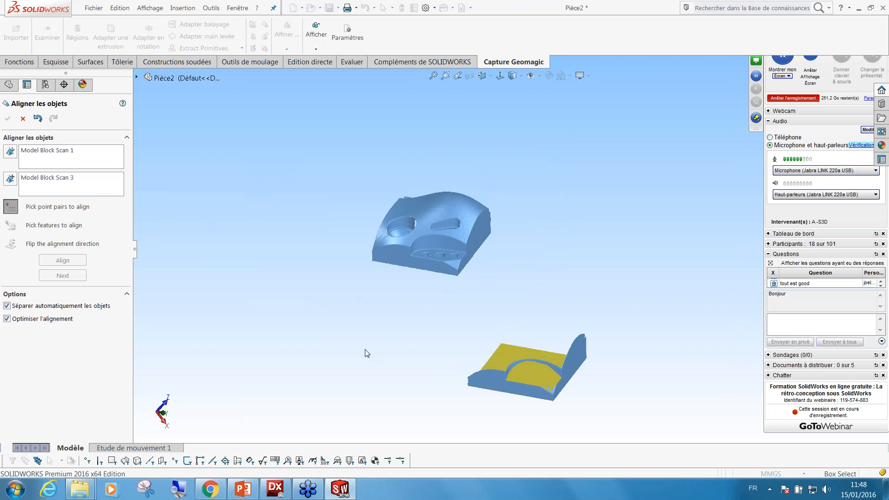
# Pick four matching point pairs on Model Block Scan 1 and Model Block Scan 3, at the front corners and the arch's left end.
pyautogui.click(373, 260)
pyautogui.click(468, 384)
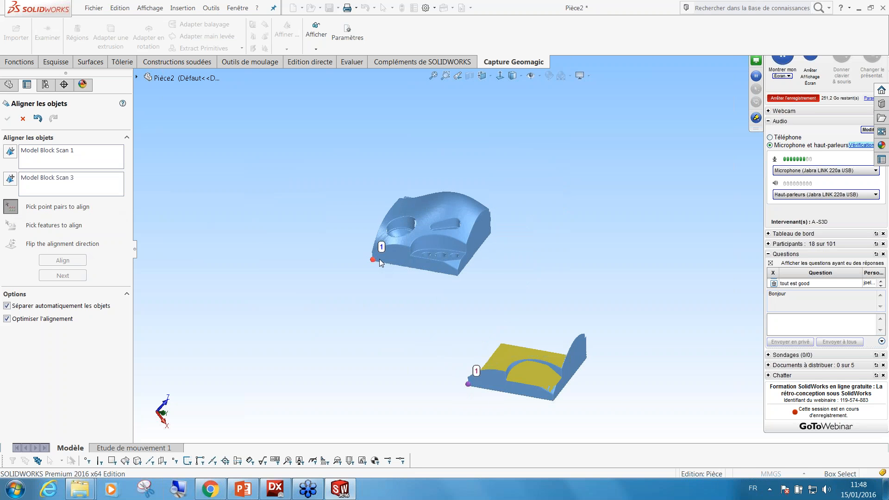
pyautogui.scroll(-5, 382, 262)
pyautogui.scroll(5, 475, 318)
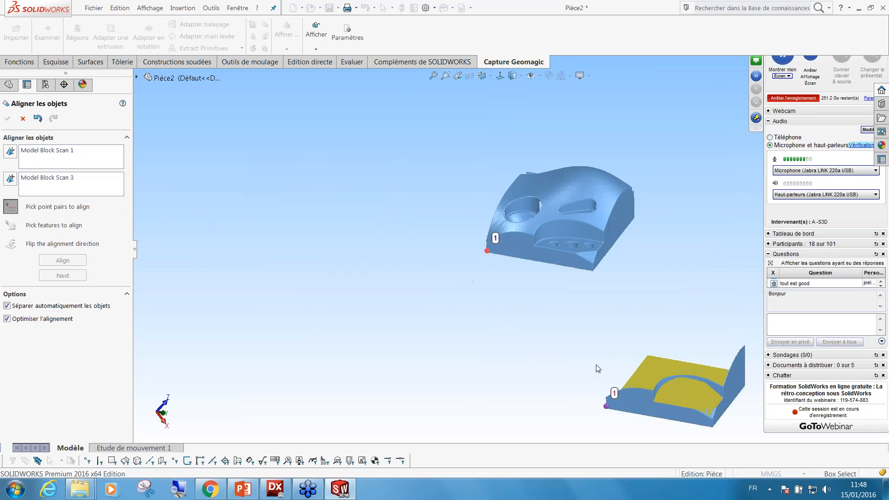
pyautogui.scroll(-3, 638, 393)
pyautogui.scroll(4, 638, 393)
pyautogui.scroll(-2, 541, 245)
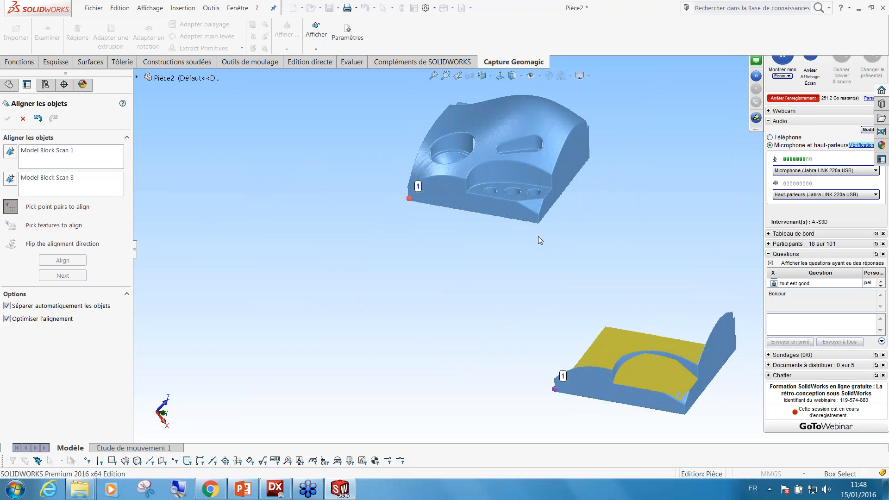
pyautogui.click(686, 413)
pyautogui.click(538, 214)
pyautogui.click(686, 405)
pyautogui.click(466, 190)
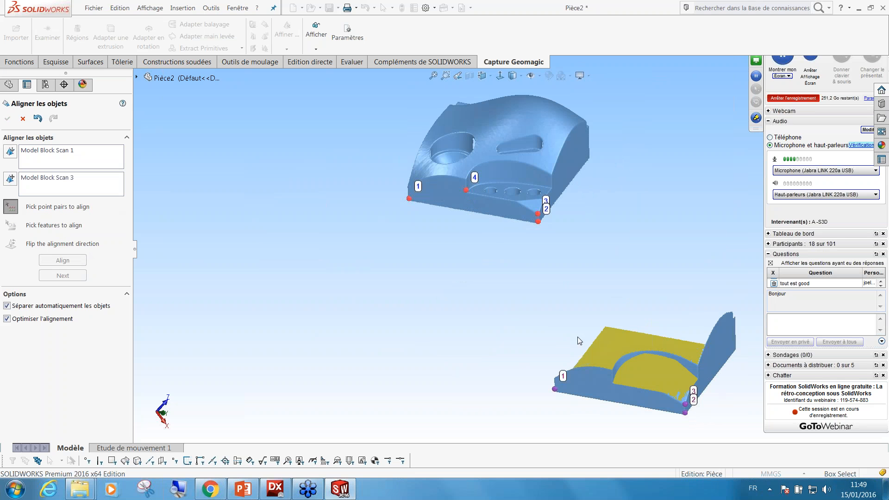
pyautogui.click(612, 382)
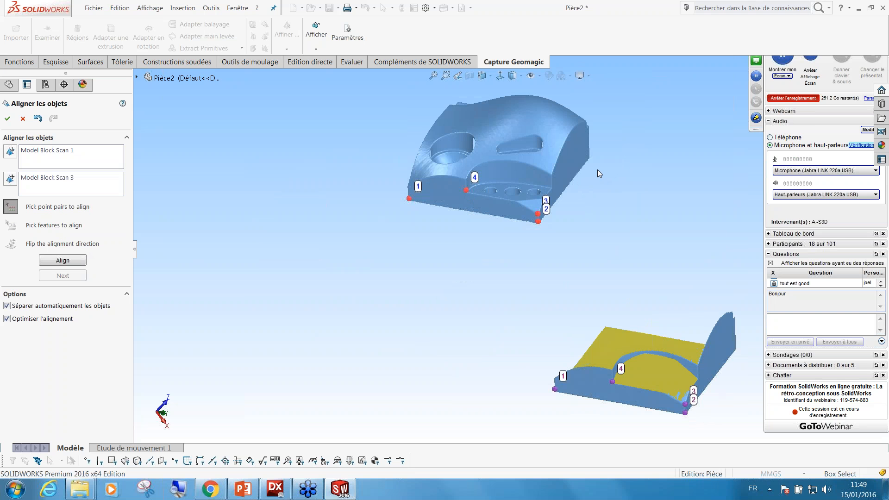
# Pick the fifth and sixth point pairs on Model Block Scan 1 and Model Block Scan 3, at the rear right corner and the arch's right end.
pyautogui.click(588, 158)
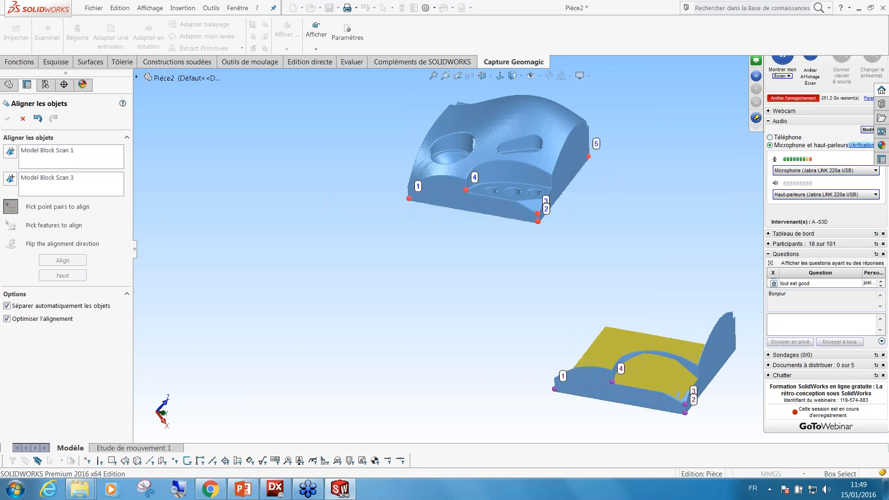
pyautogui.moveTo(712, 319); pyautogui.dragTo(634, 319, button='middle')
pyautogui.click(720, 349)
pyautogui.moveTo(720, 350); pyautogui.dragTo(572, 292, button='middle')
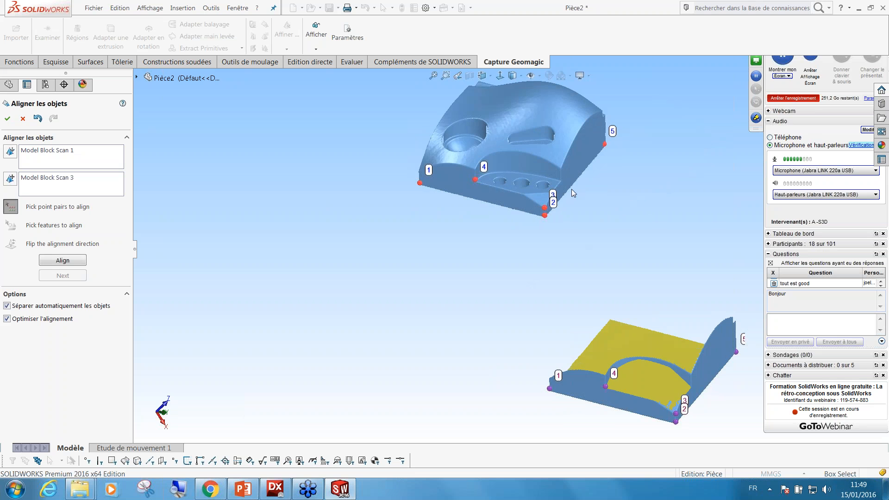
pyautogui.click(562, 168)
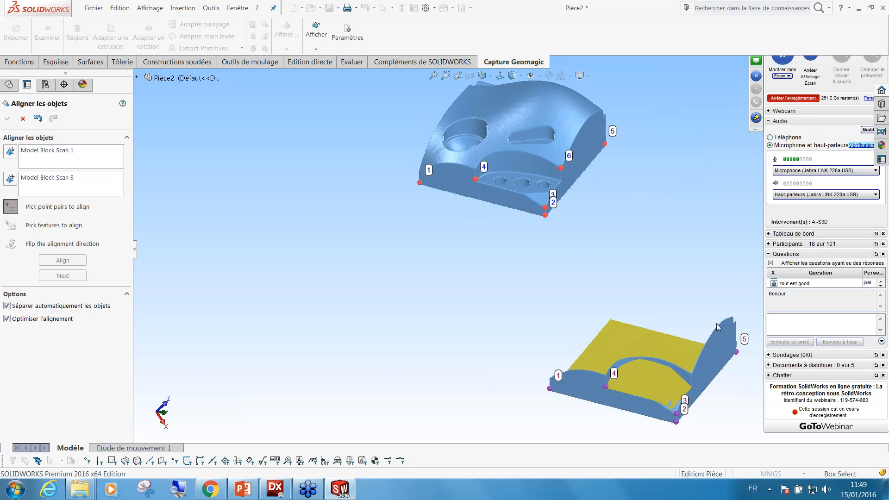
pyautogui.click(692, 372)
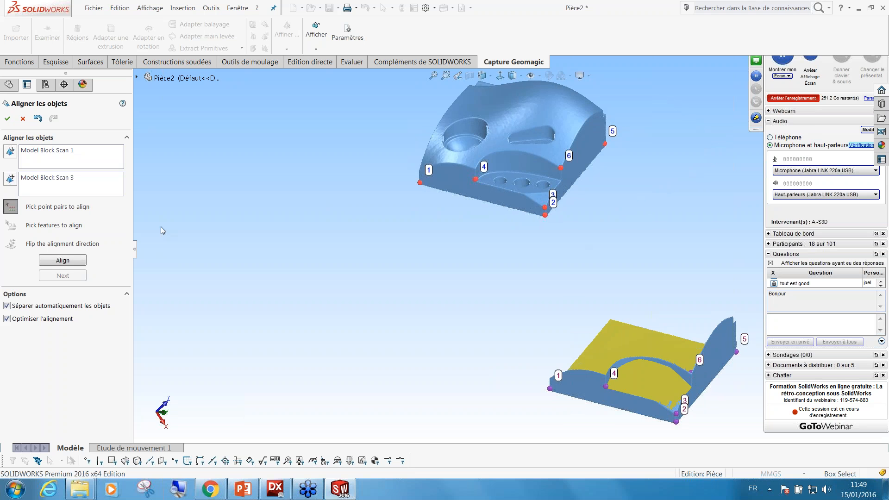
# Undo the misplaced sixth point on Model Block Scan 3 and pick it again at the arch's right end.
pyautogui.moveTo(497, 365); pyautogui.dragTo(683, 365, button='middle')
pyautogui.click(678, 362)
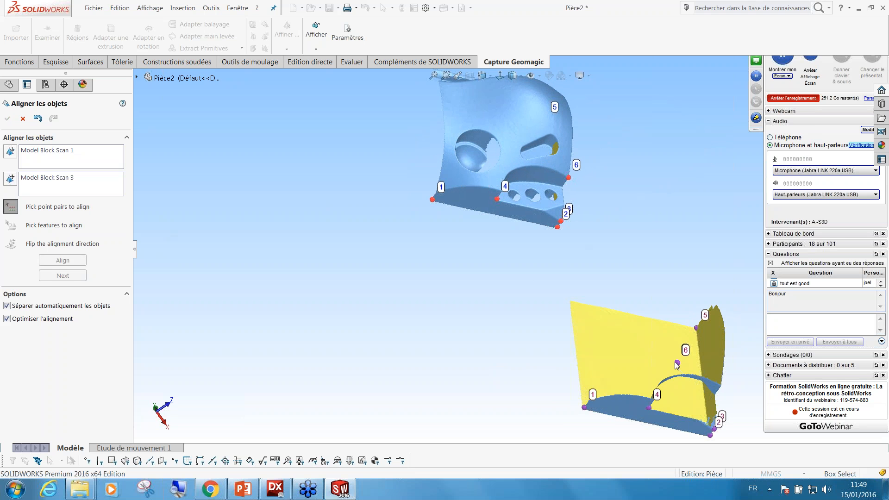
pyautogui.click(38, 118)
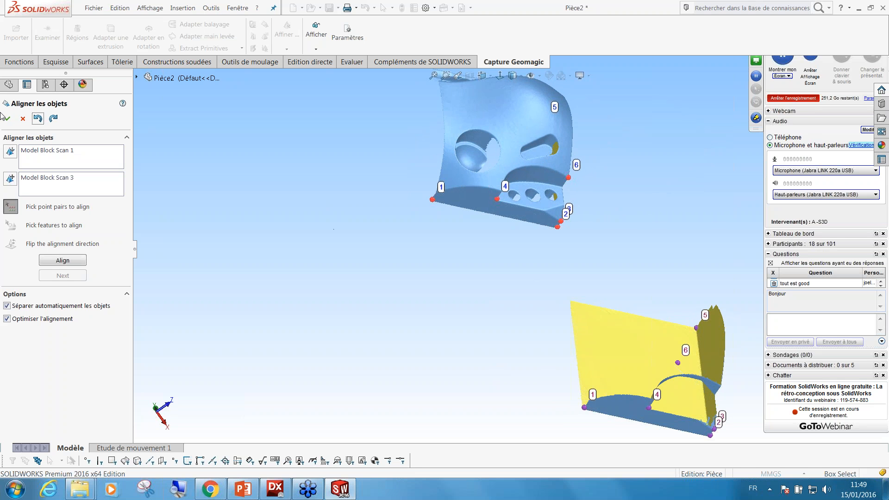
pyautogui.click(37, 118)
pyautogui.moveTo(461, 359); pyautogui.dragTo(403, 300, button='middle')
pyautogui.moveTo(595, 335); pyautogui.dragTo(607, 332, button='middle')
pyautogui.scroll(-5, 607, 332)
pyautogui.moveTo(585, 297); pyautogui.dragTo(551, 282, button='middle')
pyautogui.scroll(6, 672, 304)
pyautogui.scroll(-6, 563, 280)
pyautogui.click(519, 204)
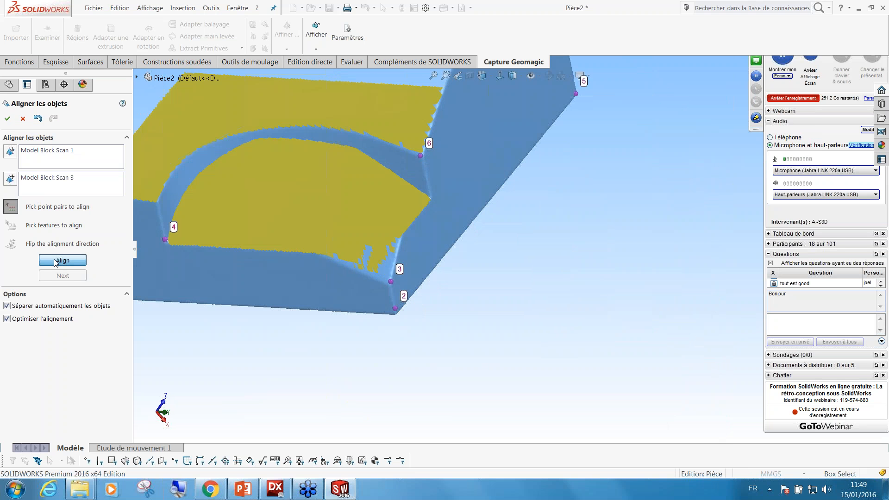
# Align Model Block Scan 3 to Model Block Scan 1 from the six point pairs and check the fit.
pyautogui.click(62, 260)
pyautogui.moveTo(363, 332); pyautogui.dragTo(340, 305, button='middle')
pyautogui.scroll(-6, 462, 242)
pyautogui.moveTo(381, 272); pyautogui.dragTo(372, 298, button='middle')
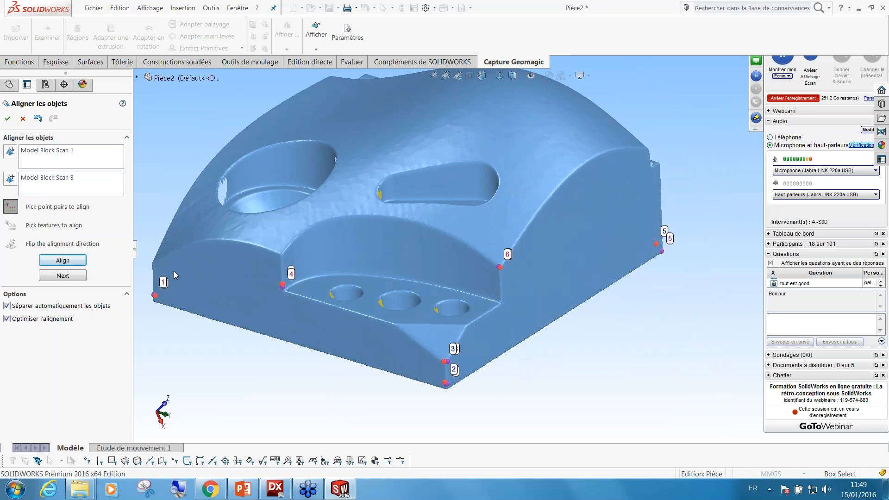
# Continue to the next alignment with Model Block Scan 2 as the second object and point-pair picking.
pyautogui.click(59, 276)
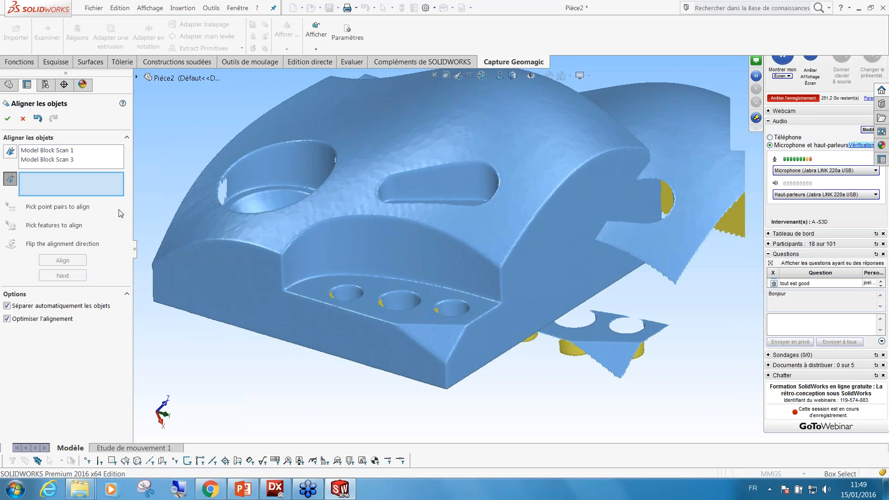
pyautogui.click(613, 349)
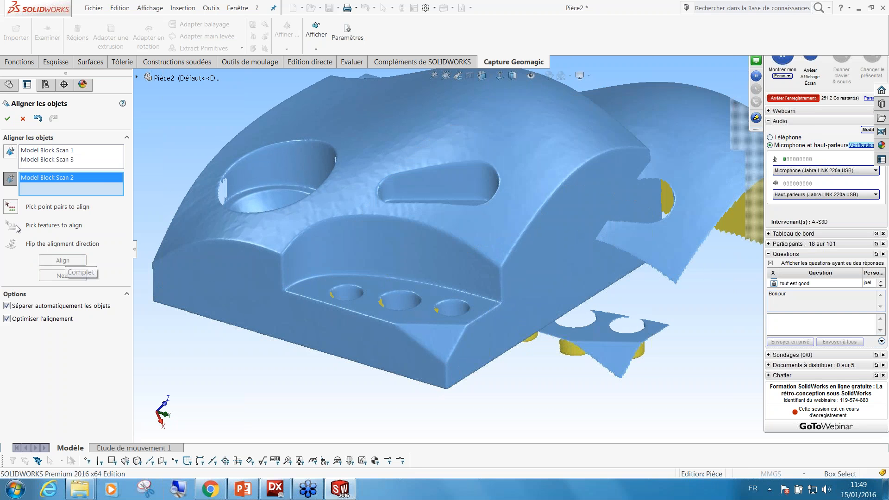
pyautogui.click(10, 210)
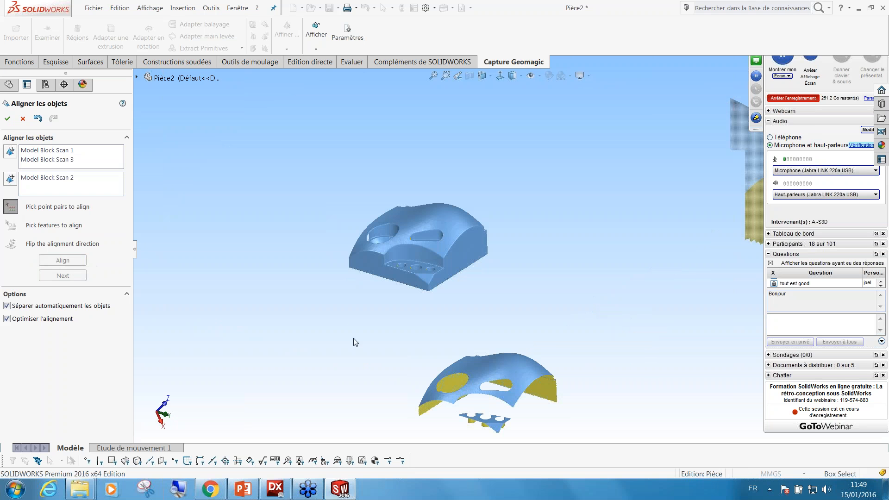
# Pick three matching point pairs on the aligned scans and Model Block Scan 2, at the left front, chamfered front and rear right corners.
pyautogui.click(350, 267)
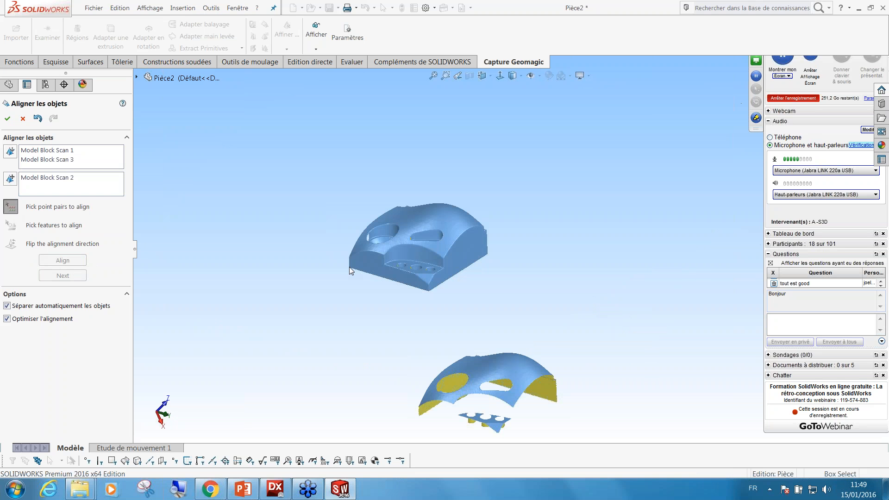
pyautogui.click(420, 416)
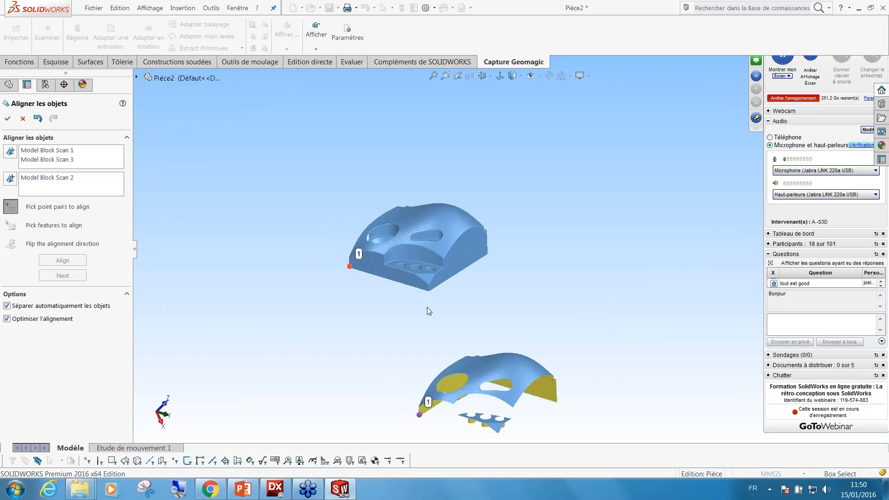
pyautogui.click(429, 285)
pyautogui.click(498, 432)
pyautogui.click(487, 253)
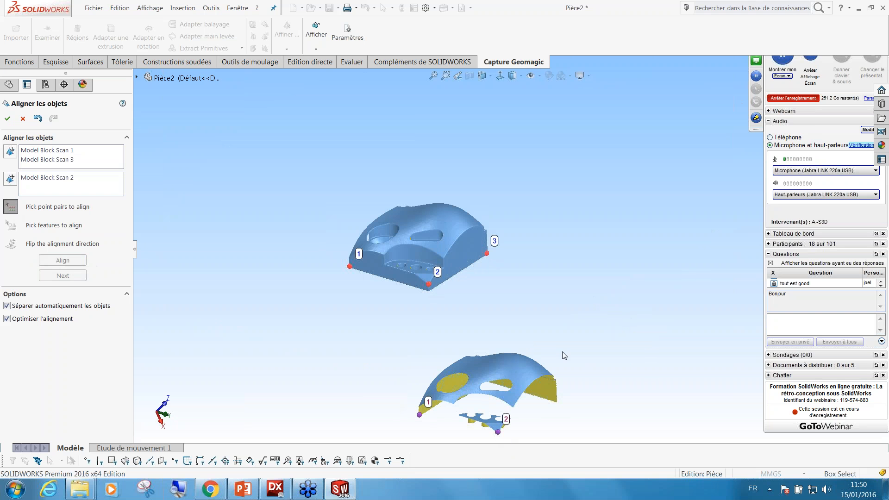
pyautogui.click(558, 402)
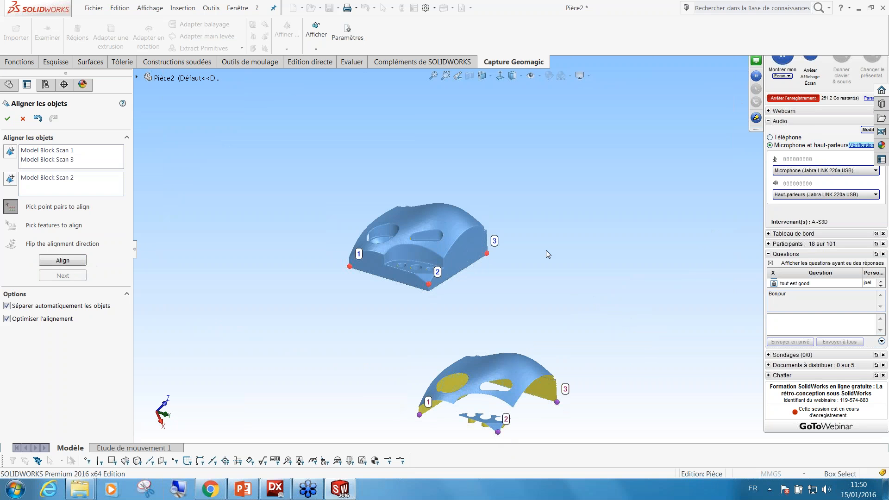
# Pick the fourth and fifth point pairs on the aligned scans and Model Block Scan 2, at the arch's right and left ends.
pyautogui.scroll(7, 450, 257)
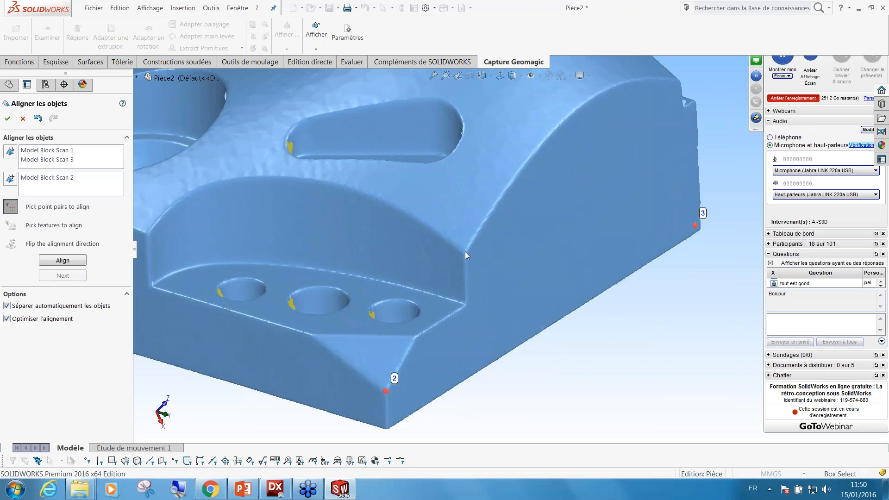
pyautogui.click(465, 253)
pyautogui.press('f')
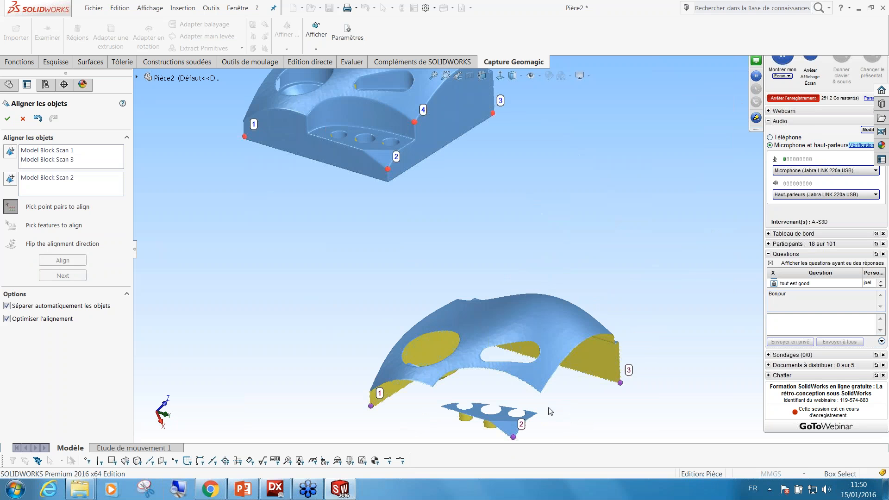
pyautogui.click(540, 393)
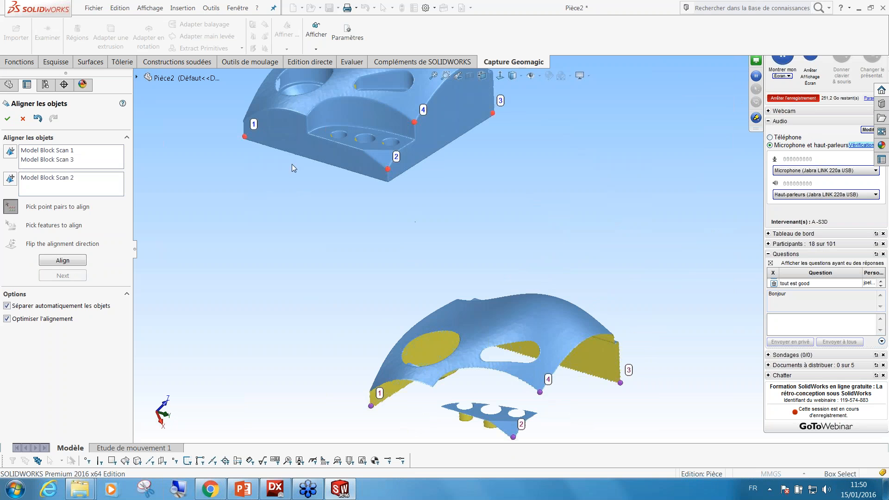
pyautogui.click(306, 116)
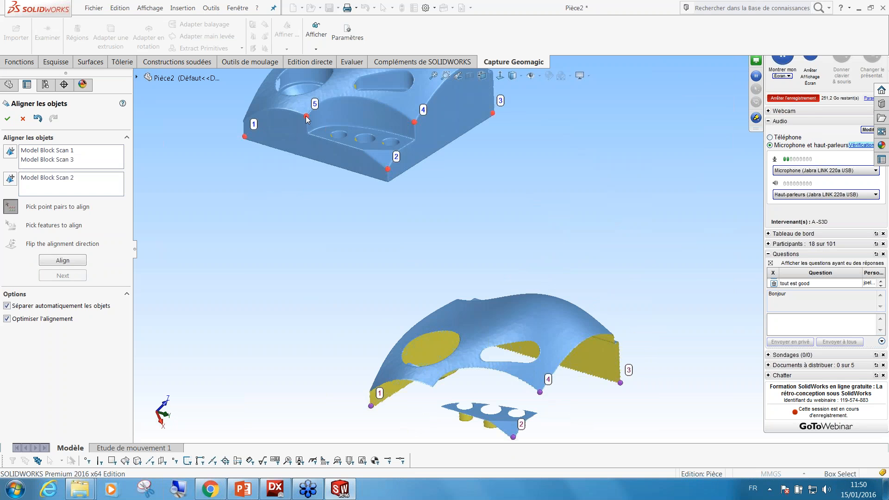
pyautogui.click(433, 386)
# Align Model Block Scan 2 to the other two scans, inspect the fit and accept the alignment.
pyautogui.click(65, 259)
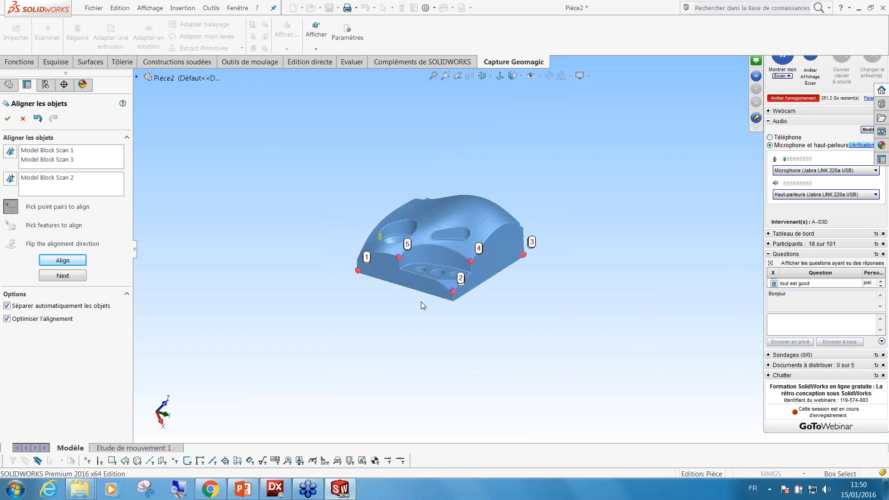
pyautogui.moveTo(492, 306); pyautogui.dragTo(449, 324, button='middle')
pyautogui.scroll(-4, 454, 209)
pyautogui.scroll(-4, 493, 277)
pyautogui.moveTo(370, 291); pyautogui.dragTo(472, 290, button='middle')
pyautogui.moveTo(465, 254); pyautogui.dragTo(361, 278, button='middle')
pyautogui.scroll(2, 512, 312)
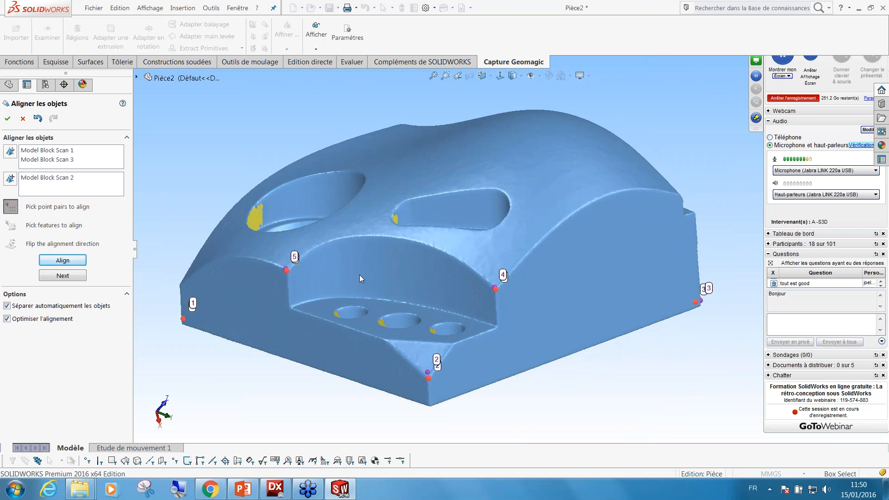
pyautogui.click(7, 118)
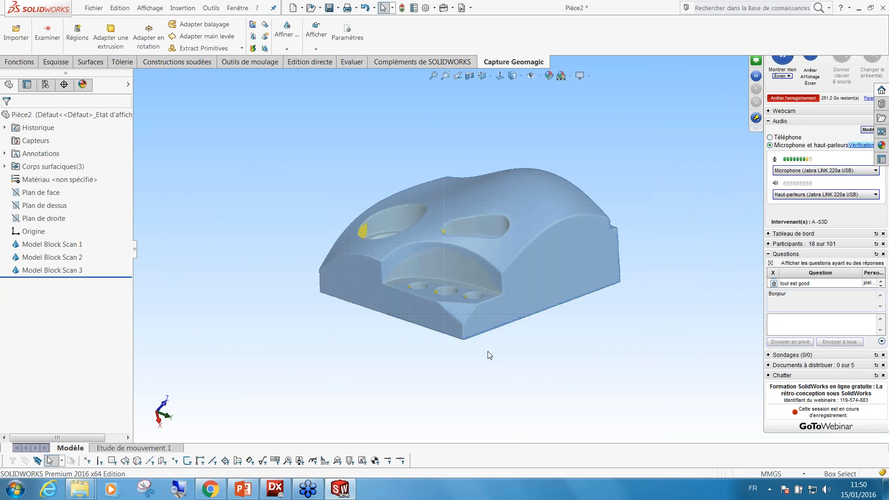
# Run Optimiser l'alignement on Model Block Scan 1, Model Block Scan 2 and Model Block Scan 3 and accept it.
pyautogui.click(54, 257)
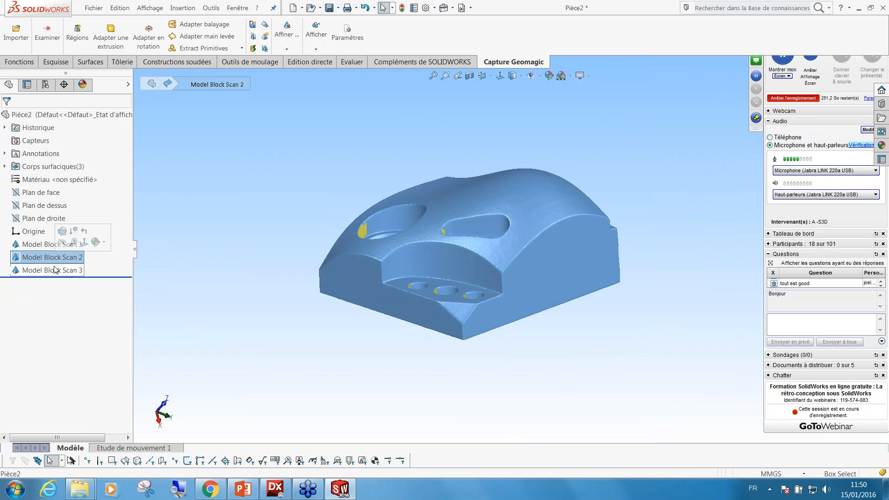
pyautogui.click(200, 269)
pyautogui.moveTo(199, 269); pyautogui.dragTo(474, 332, button='middle')
pyautogui.scroll(3, 350, 280)
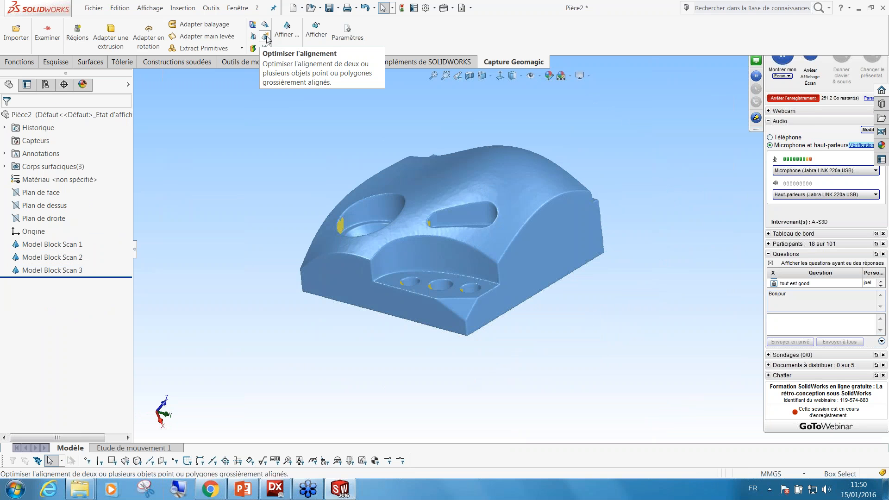
pyautogui.click(265, 37)
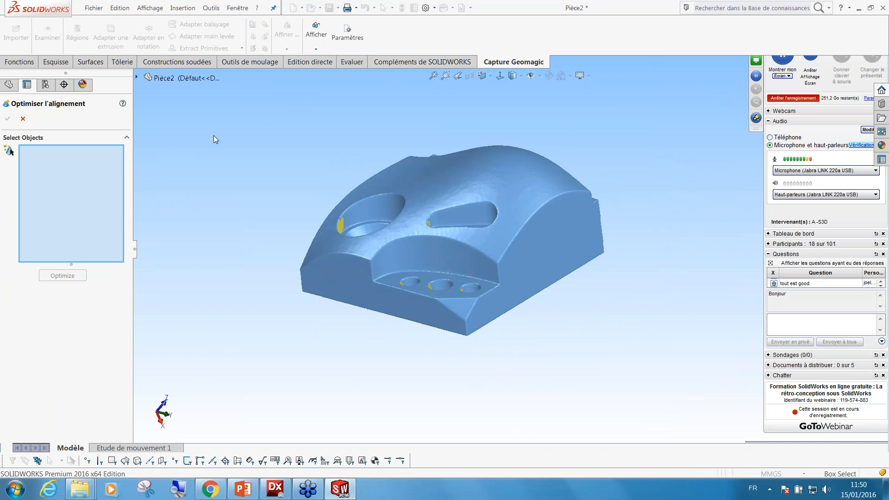
pyautogui.click(136, 77)
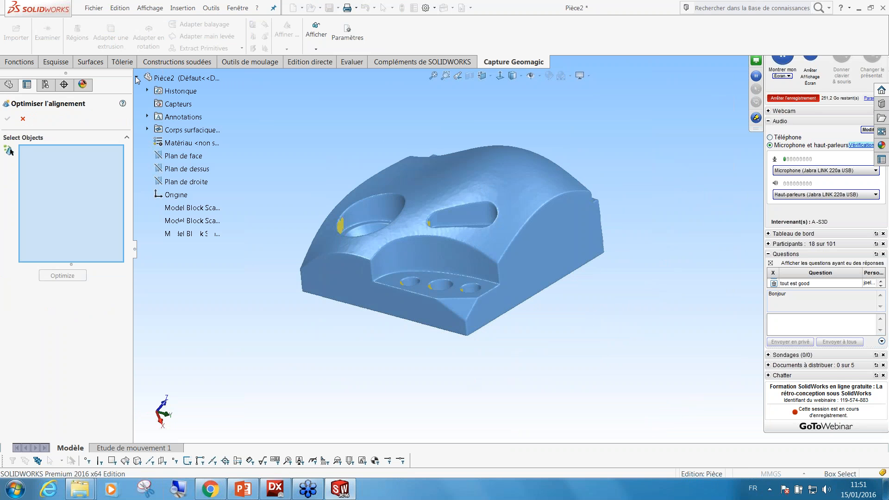
pyautogui.click(190, 208)
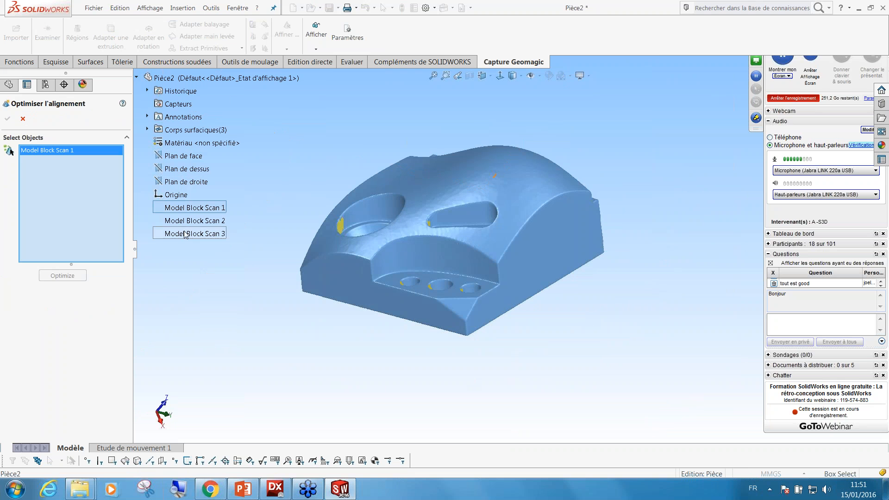
pyautogui.keyDown('shift'); pyautogui.click(185, 234); pyautogui.keyUp('shift')
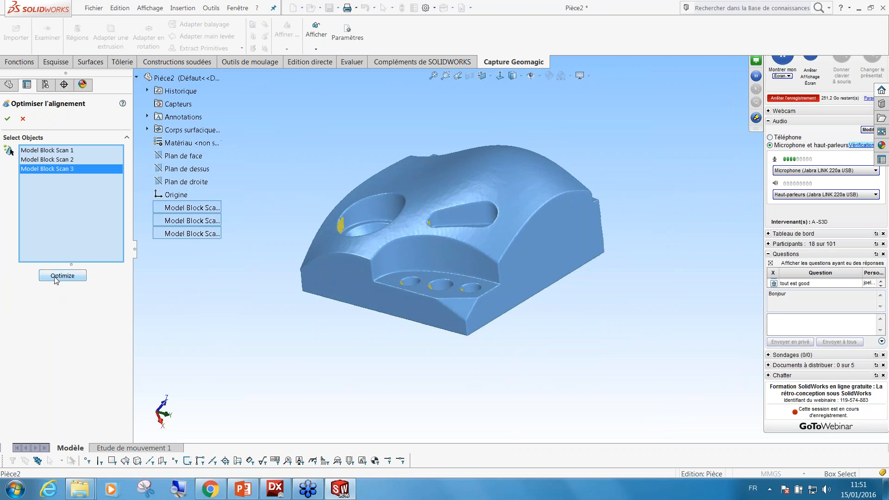
pyautogui.click(55, 279)
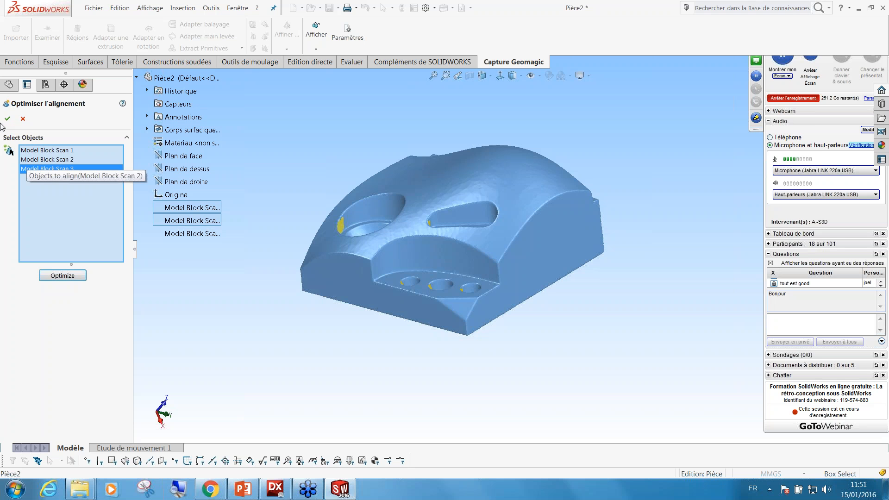
pyautogui.click(7, 121)
# Merge Model Block Scan 1, Model Block Scan 2 and Model Block Scan 3 into a single mesh with Fusionner.
pyautogui.moveTo(318, 279); pyautogui.dragTo(431, 361, button='middle')
pyautogui.scroll(-6, 460, 278)
pyautogui.scroll(6, 576, 378)
pyautogui.moveTo(582, 369); pyautogui.dragTo(581, 215, button='middle')
pyautogui.keyDown('ctrl'); pyautogui.moveTo(547, 241); pyautogui.dragTo(378, 336, button='middle'); pyautogui.keyUp('ctrl')
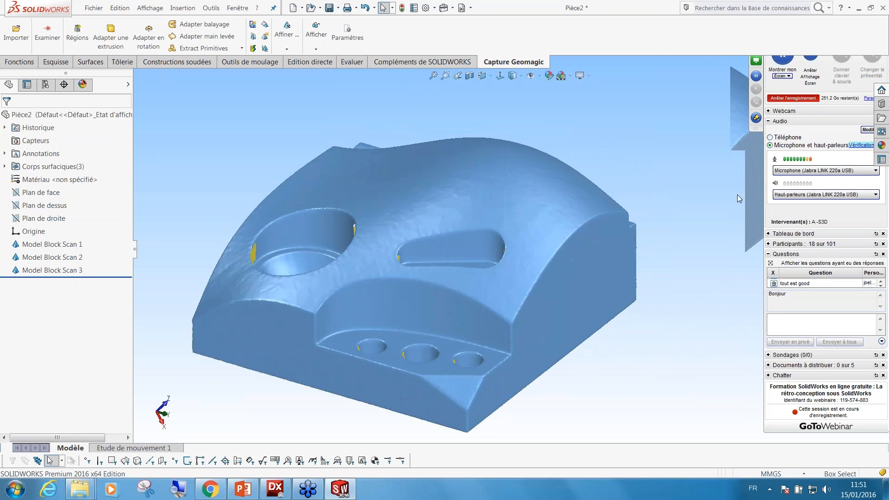
pyautogui.keyDown('ctrl'); pyautogui.moveTo(388, 301); pyautogui.dragTo(419, 266, button='middle'); pyautogui.keyUp('ctrl')
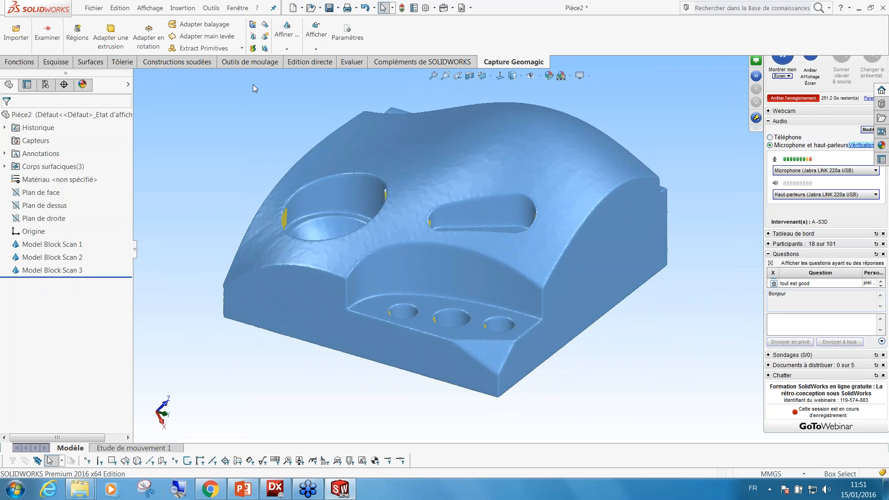
pyautogui.click(287, 43)
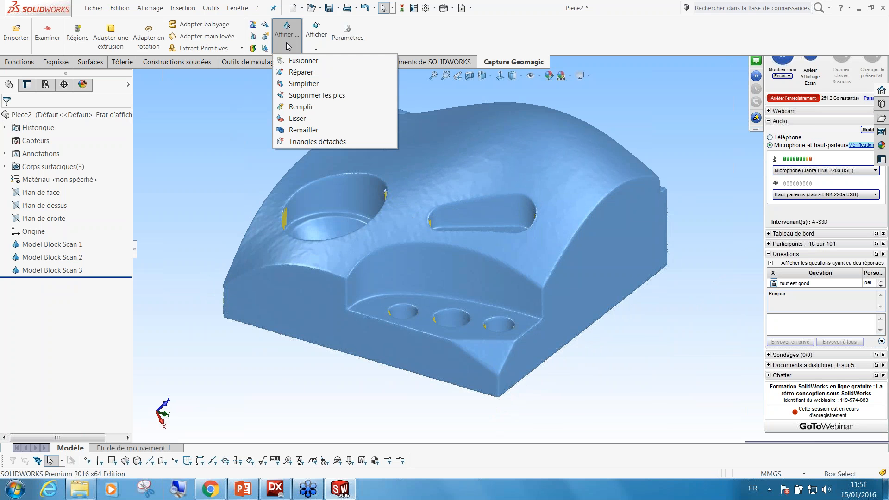
pyautogui.click(299, 60)
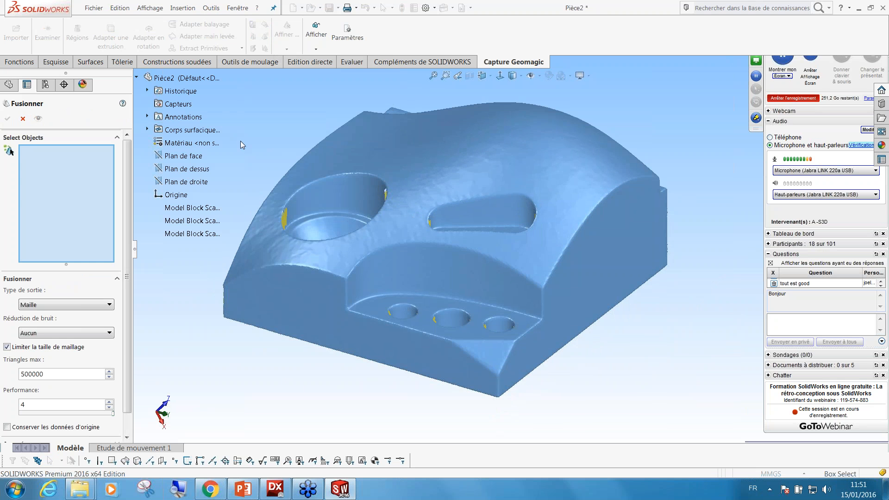
pyautogui.click(197, 208)
pyautogui.keyDown('shift'); pyautogui.click(192, 233); pyautogui.keyUp('shift')
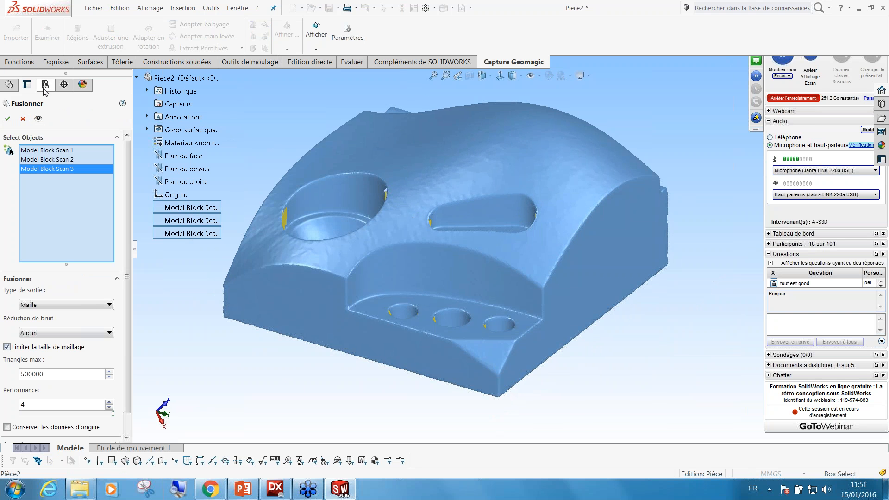
pyautogui.click(7, 119)
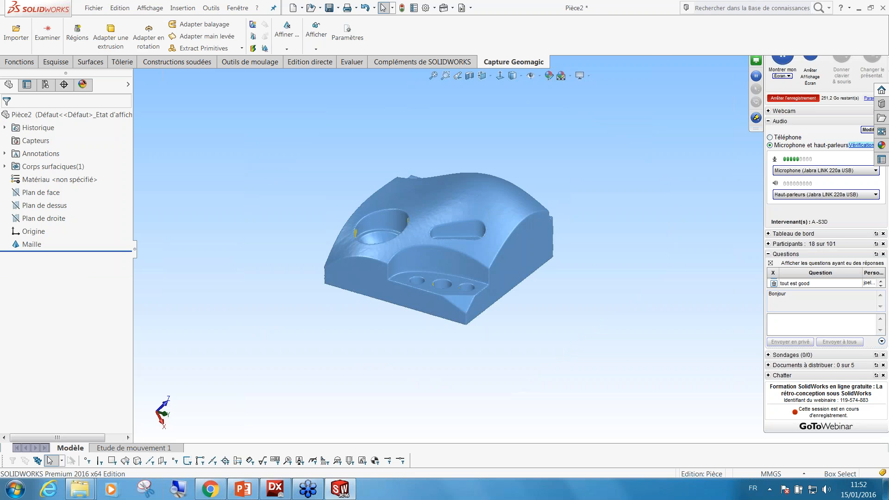
# Examine the merged block mesh from its underside and over its curved upper face and pockets.
pyautogui.moveTo(371, 263); pyautogui.dragTo(473, 244, button='middle')
pyautogui.scroll(-4, 414, 243)
pyautogui.moveTo(414, 243); pyautogui.dragTo(426, 224, button='middle')
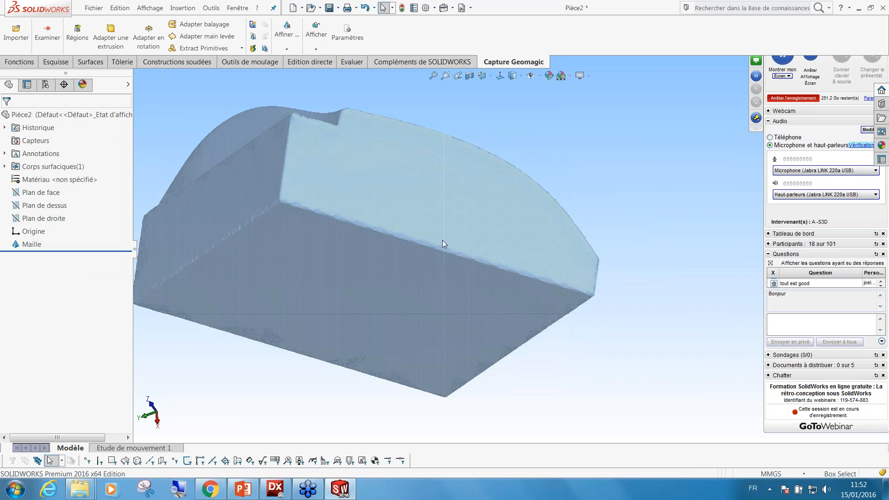
pyautogui.moveTo(201, 260)
pyautogui.mouseDown(button='middle')
pyautogui.moveTo(388, 284)
pyautogui.moveTo(282, 280)
pyautogui.moveTo(285, 262)
pyautogui.moveTo(334, 272)
pyautogui.moveTo(294, 232)
pyautogui.moveTo(314, 165)
pyautogui.mouseUp(button='middle')
pyautogui.scroll(-6, 316, 165)
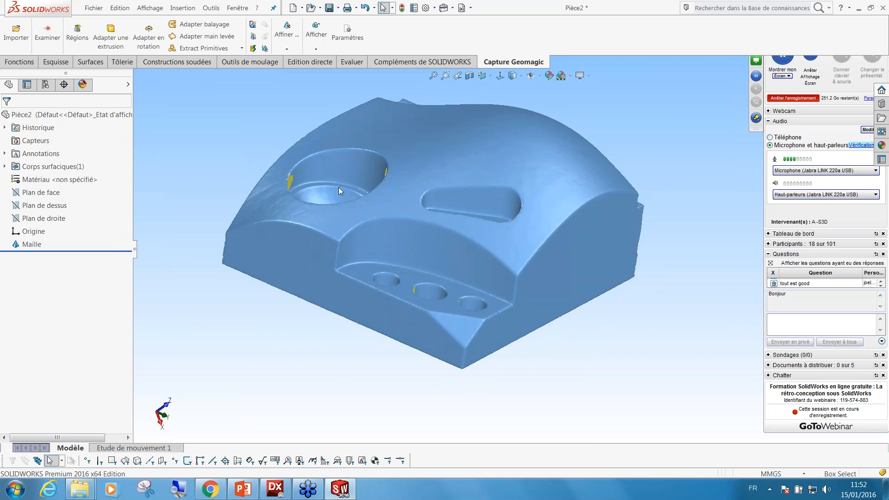
pyautogui.scroll(5, 346, 184)
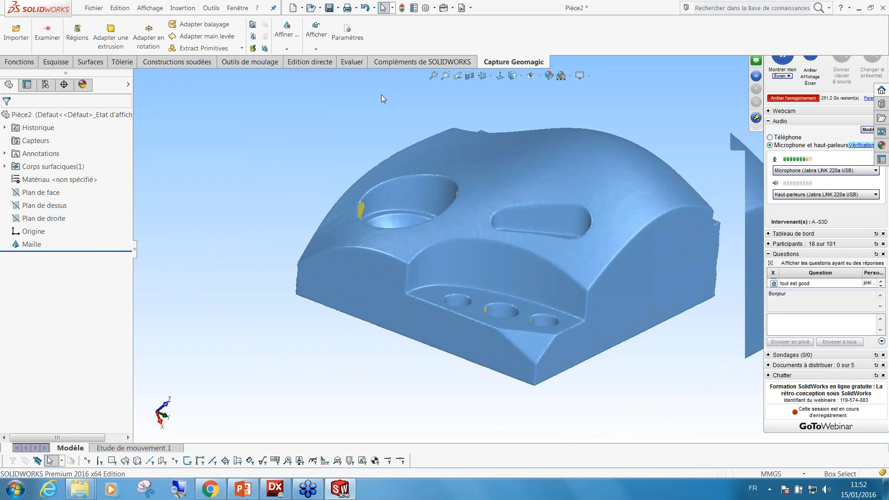
# Display the mesh edges (Arêtes) to examine the triangulation around the three small holes, and hide them again.
pyautogui.click(316, 43)
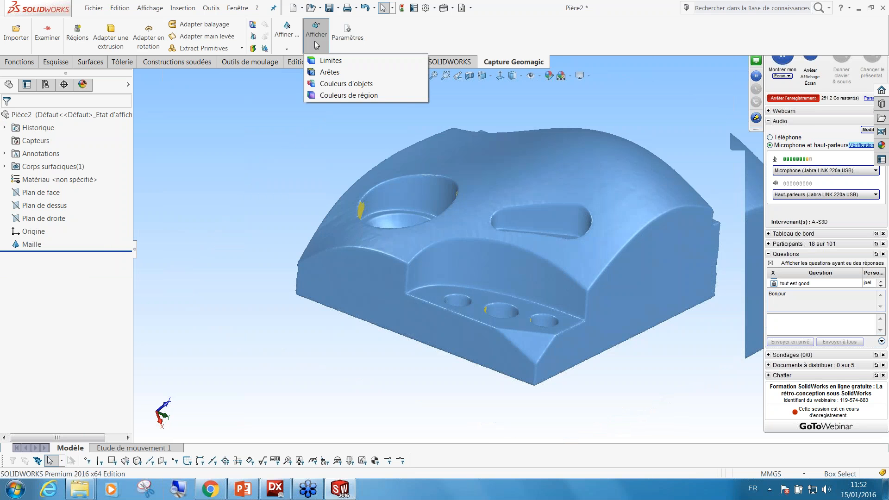
pyautogui.click(330, 72)
pyautogui.moveTo(406, 304); pyautogui.dragTo(473, 271, button='middle')
pyautogui.scroll(-8, 412, 323)
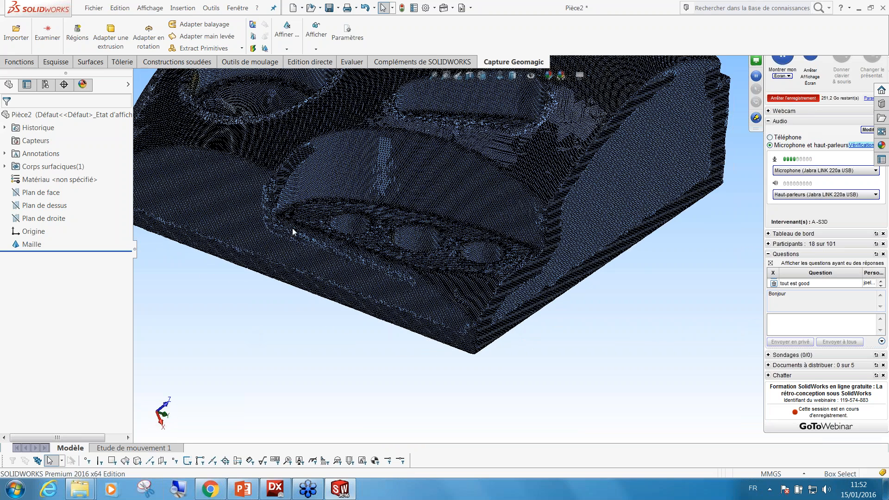
pyautogui.click(325, 34)
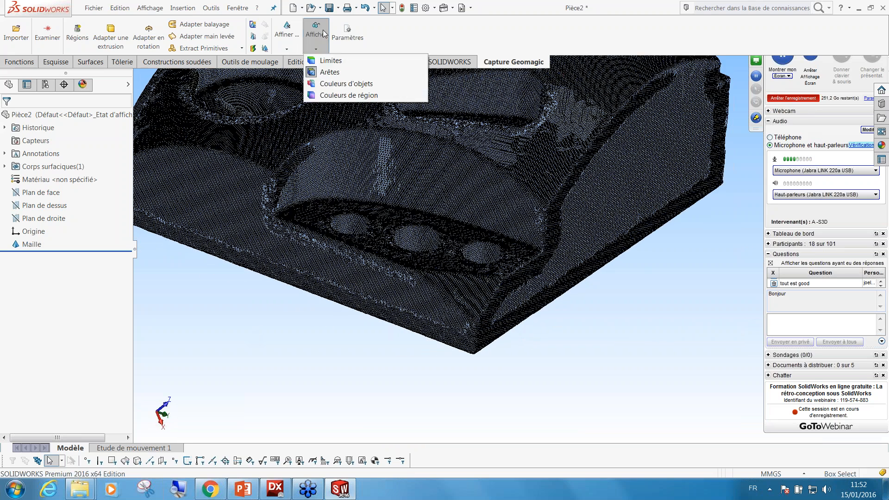
pyautogui.click(330, 71)
pyautogui.keyDown('ctrl'); pyautogui.moveTo(343, 190); pyautogui.dragTo(397, 254, button='middle'); pyautogui.keyUp('ctrl')
pyautogui.scroll(4, 434, 248)
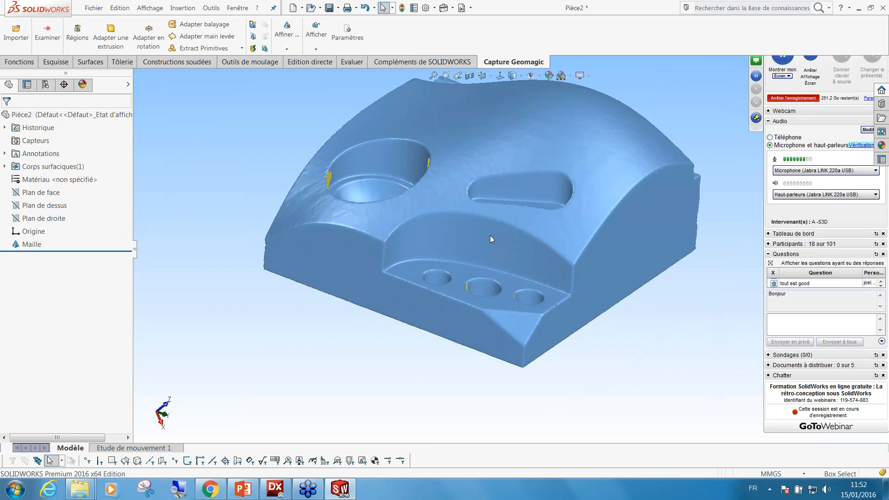
# Save the merged mesh part to the desktop (Bureau) as Pièce2.SLDPRT.
pyautogui.moveTo(504, 219)
pyautogui.mouseDown(button='middle')
pyautogui.moveTo(480, 206)
pyautogui.moveTo(503, 219)
pyautogui.mouseUp(button='middle')
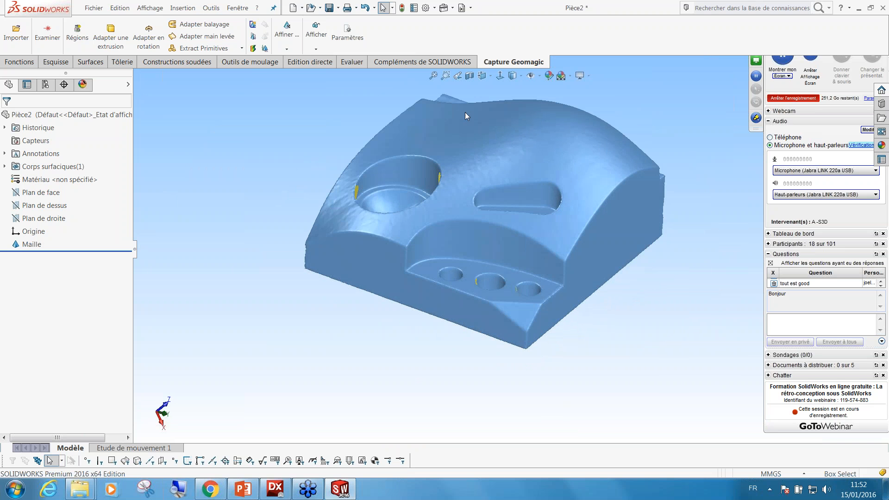
pyautogui.keyDown('ctrl'); pyautogui.moveTo(533, 135); pyautogui.dragTo(479, 151, button='middle'); pyautogui.keyUp('ctrl')
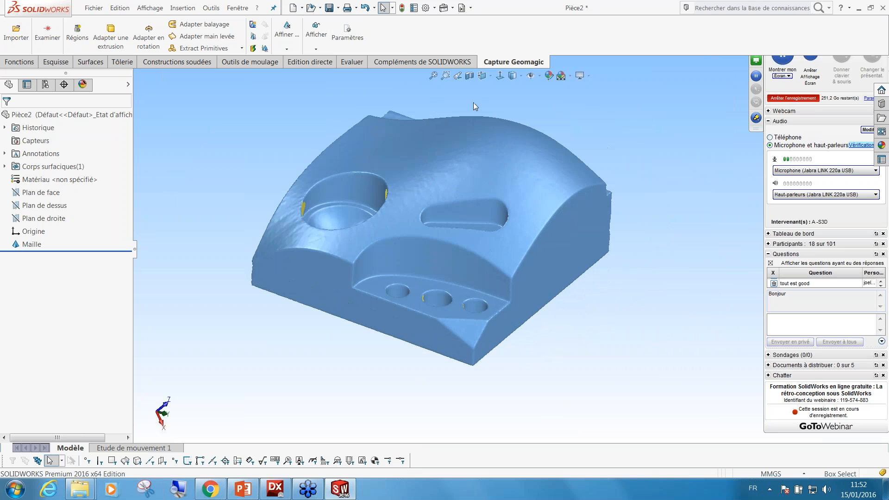
pyautogui.click(329, 8)
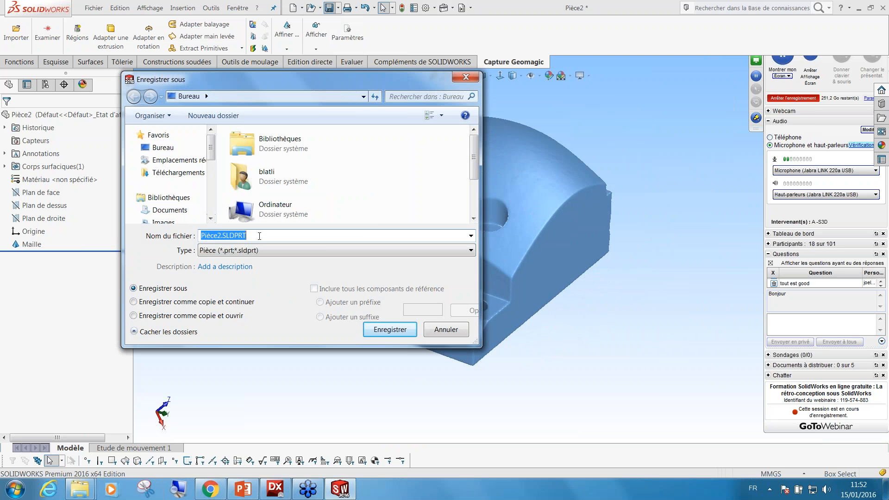
pyautogui.click(394, 332)
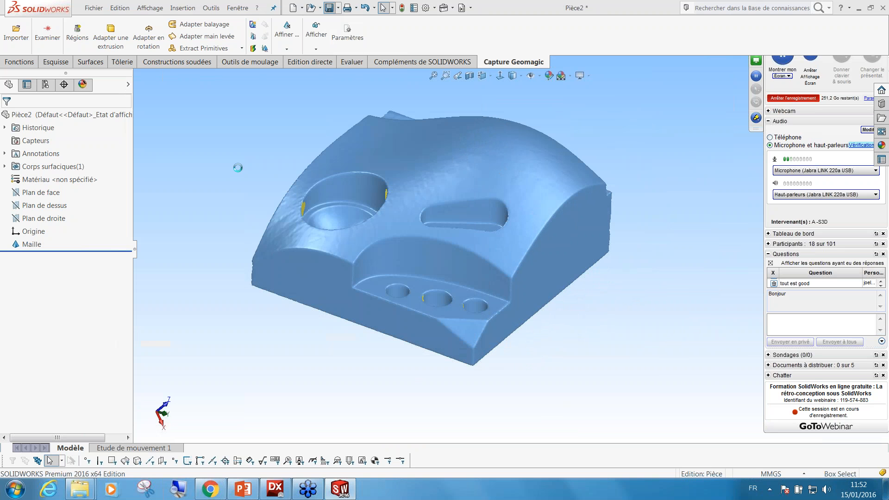
pyautogui.moveTo(391, 380)
pyautogui.mouseDown(button='middle')
pyautogui.moveTo(359, 371)
pyautogui.moveTo(398, 364)
pyautogui.moveTo(397, 389)
pyautogui.mouseUp(button='middle')
# Switch to the PowerPoint presentation and review the slides from 10 to 14 on mesh alignment, merging and repair tools.
pyautogui.click(243, 489)
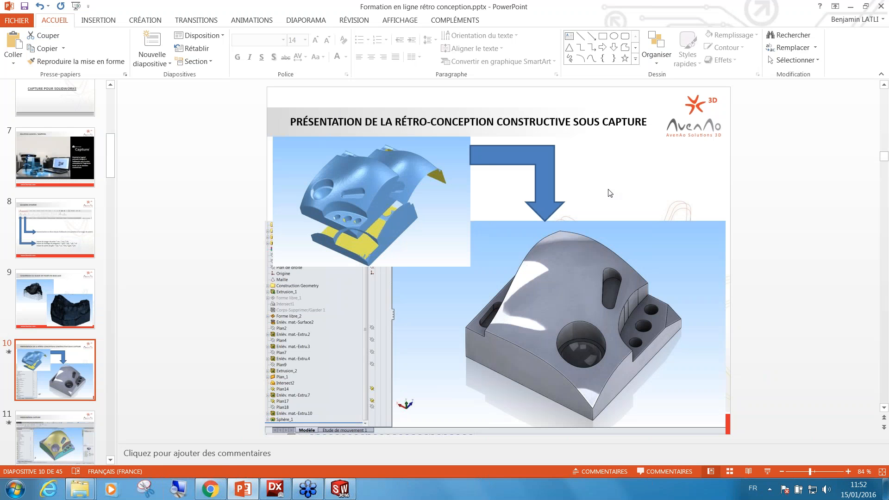
pyautogui.scroll(-1, 609, 190)
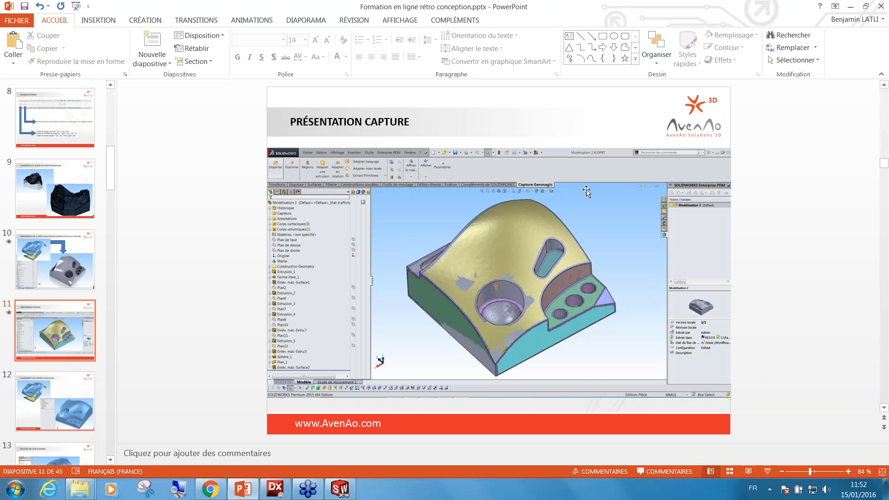
pyautogui.scroll(-1, 588, 195)
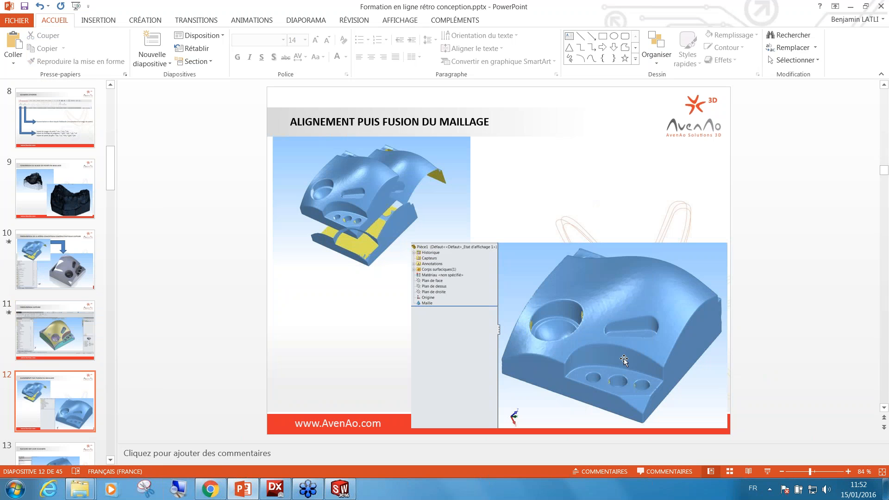
pyautogui.scroll(-1, 290, 369)
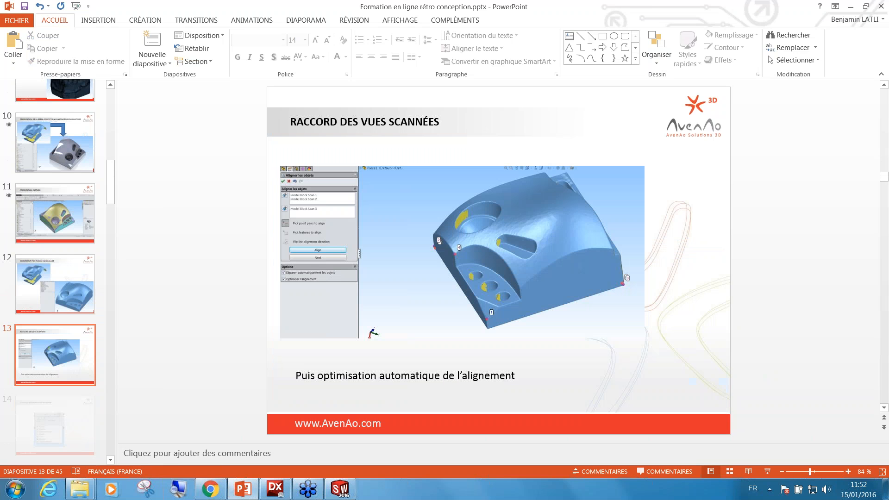
pyautogui.scroll(-1, 306, 233)
pyautogui.scroll(1, 409, 217)
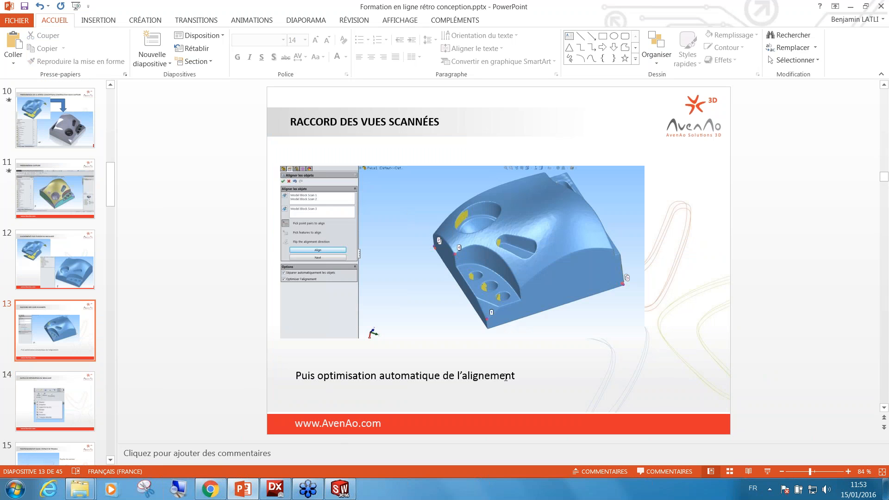
pyautogui.press('pagedown')
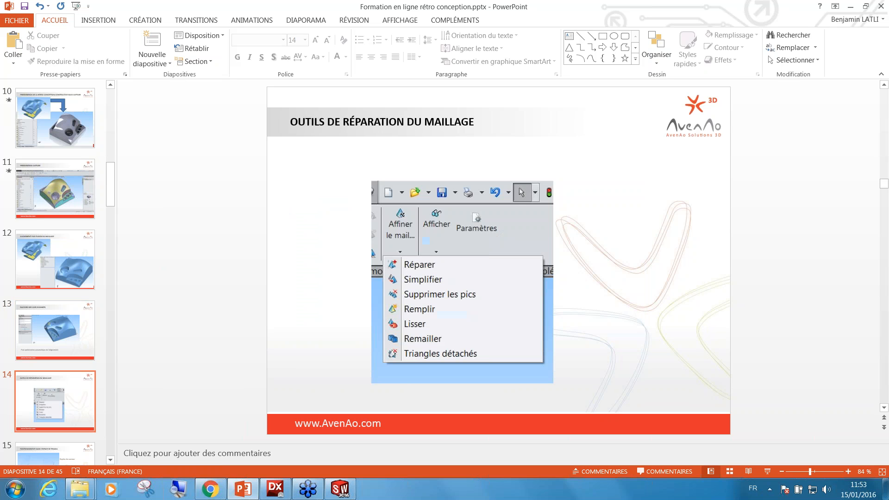
# Switch back to SOLIDWORKS and diagnose the merged mesh Maille for defects with the Réparer tool.
pyautogui.click(343, 490)
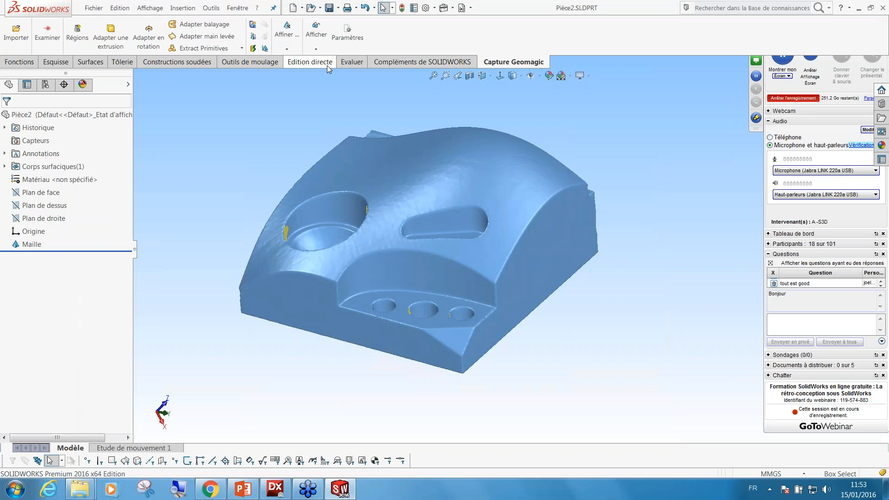
pyautogui.click(288, 38)
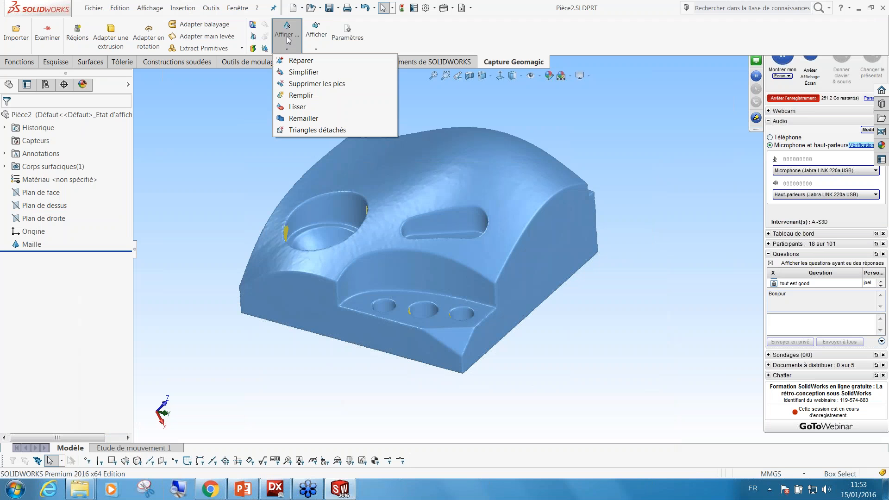
pyautogui.click(301, 62)
pyautogui.click(11, 181)
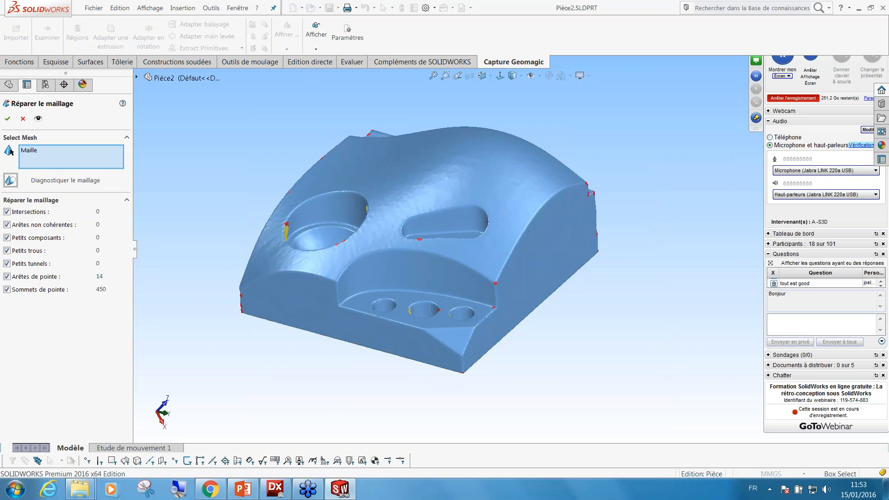
# Inspect the flagged spikes along the block's edges and groove, and apply the mesh repair with all defect types enabled.
pyautogui.moveTo(221, 193); pyautogui.dragTo(399, 196, button='middle')
pyautogui.scroll(-5, 410, 196)
pyautogui.scroll(-5, 409, 196)
pyautogui.scroll(3, 299, 249)
pyautogui.scroll(-1, 299, 249)
pyautogui.scroll(-8, 396, 250)
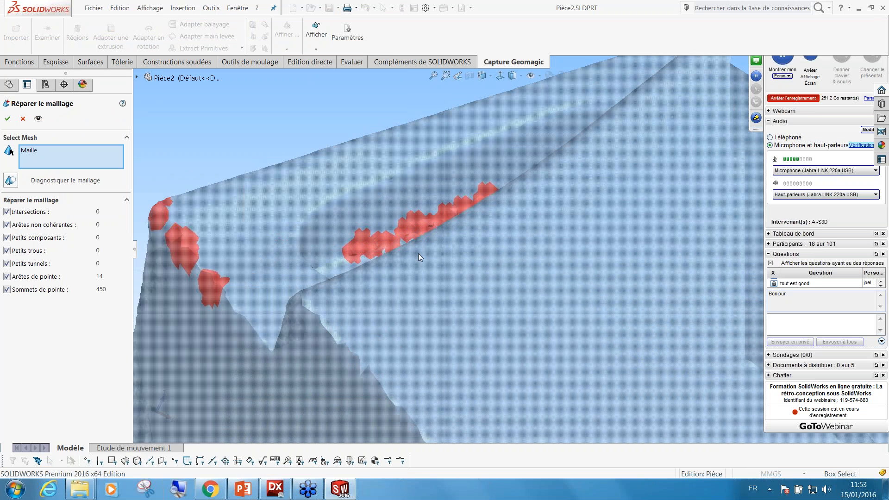
pyautogui.scroll(-3, 366, 244)
pyautogui.scroll(5, 367, 238)
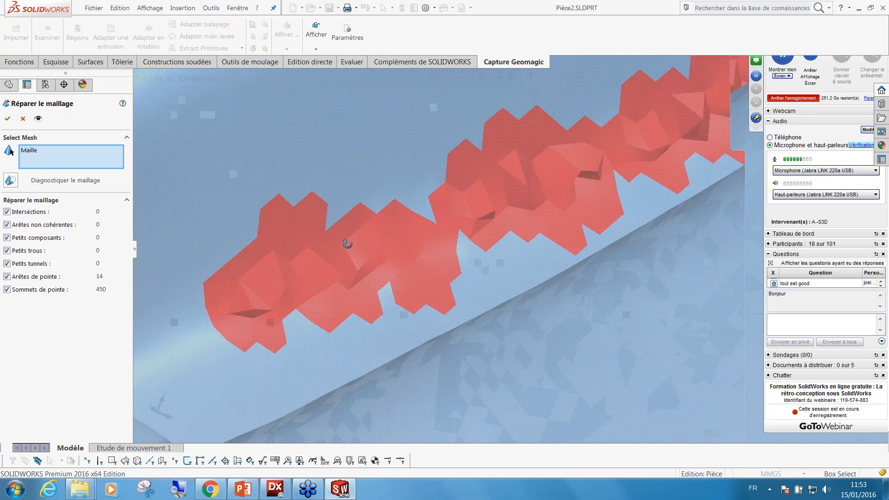
pyautogui.scroll(6, 552, 300)
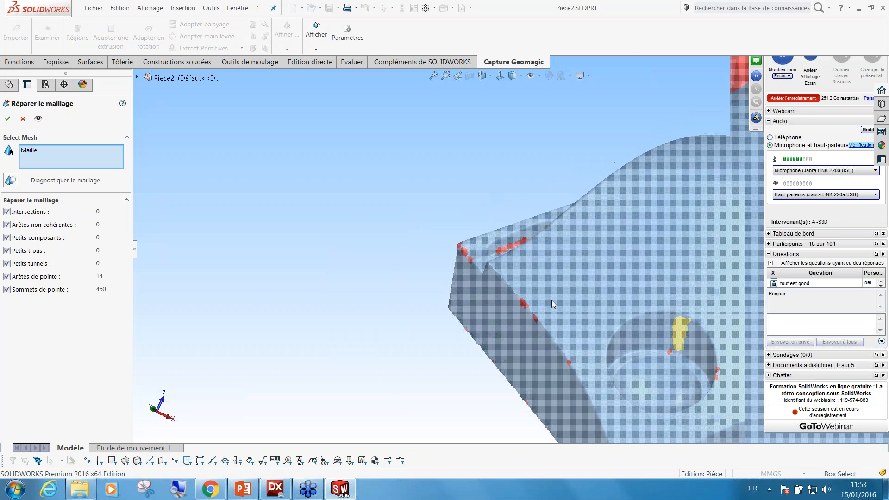
pyautogui.scroll(5, 596, 301)
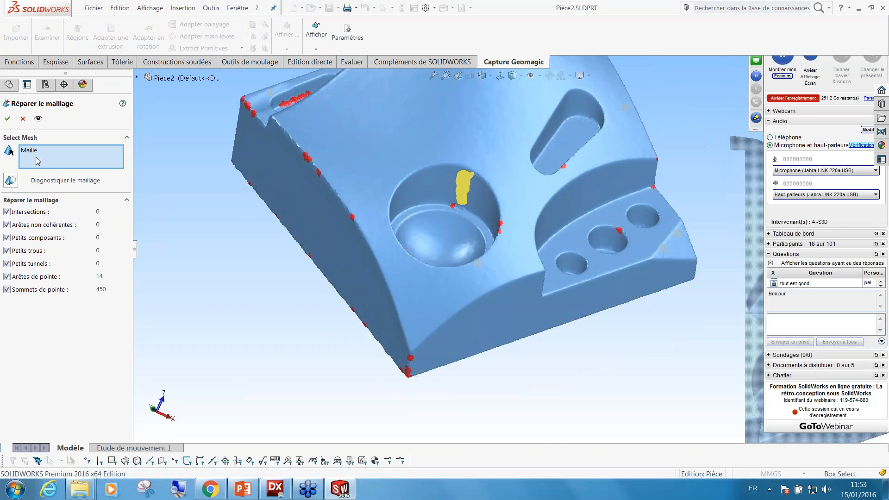
pyautogui.click(8, 120)
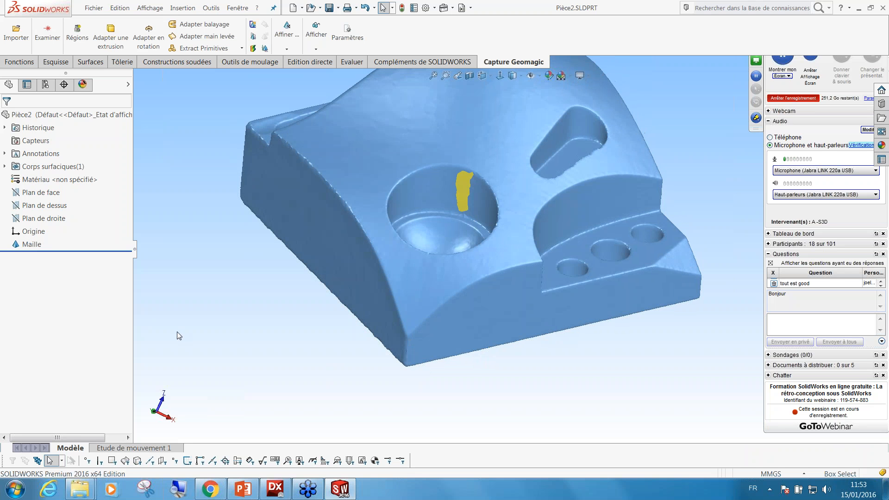
# Fill the hole in the large round pocket's outer wall using Remplir with Remplissage de courbure, and accept it.
pyautogui.click(285, 48)
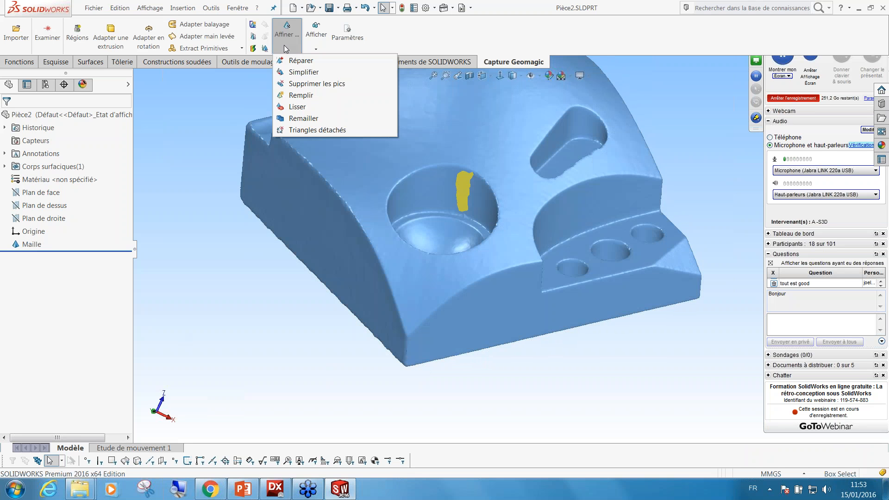
pyautogui.click(297, 96)
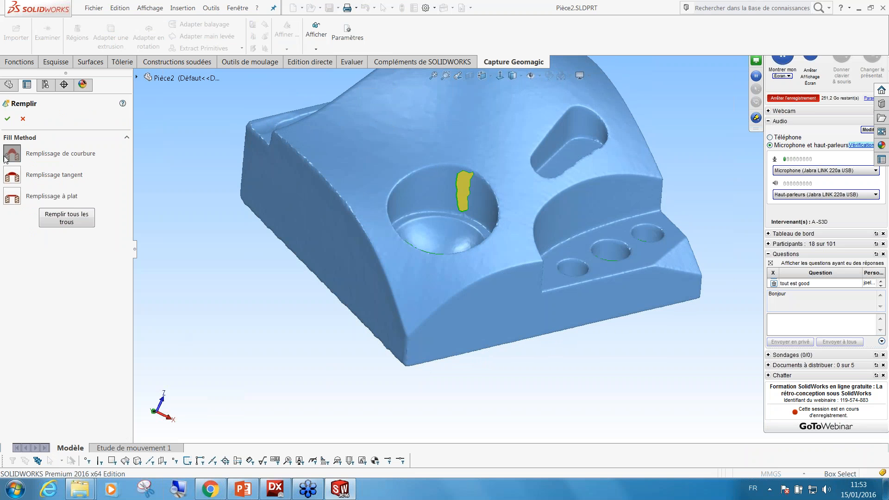
pyautogui.moveTo(407, 380); pyautogui.dragTo(269, 188, button='middle')
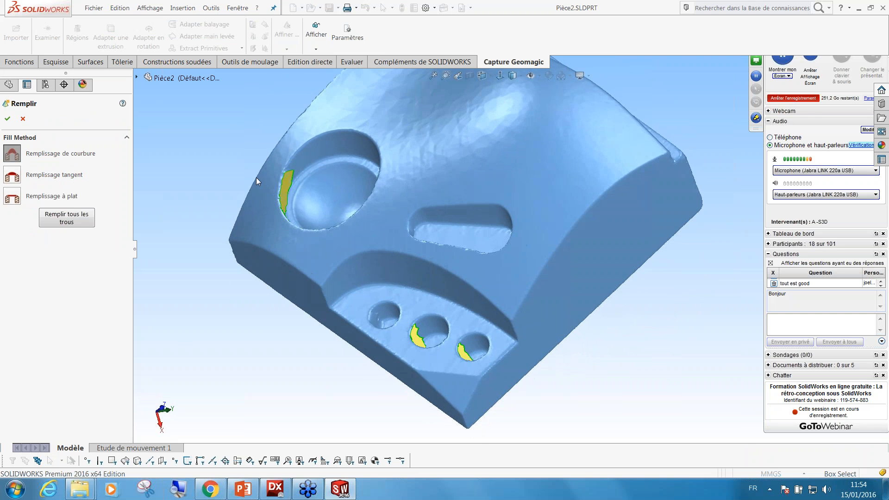
pyautogui.scroll(-5, 269, 188)
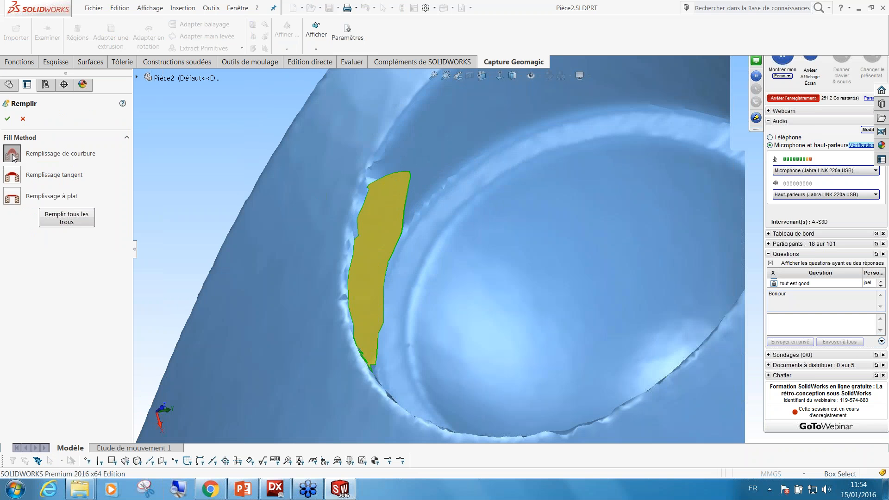
pyautogui.click(12, 155)
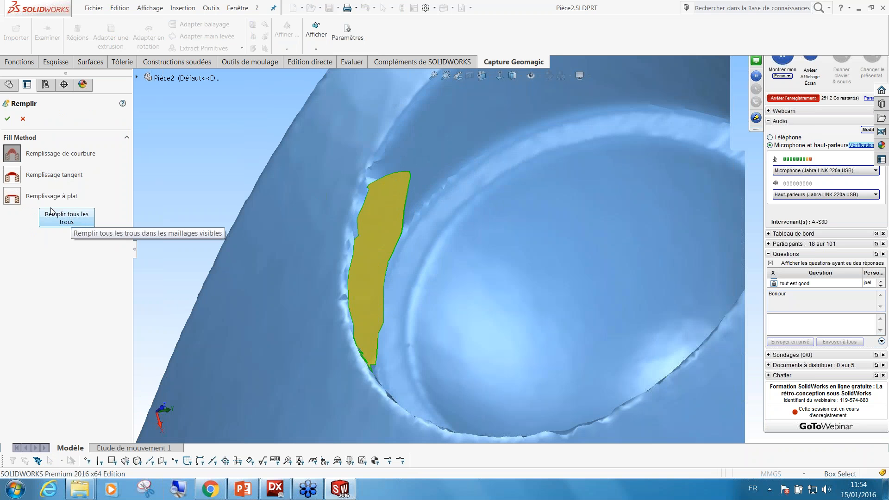
pyautogui.click(407, 196)
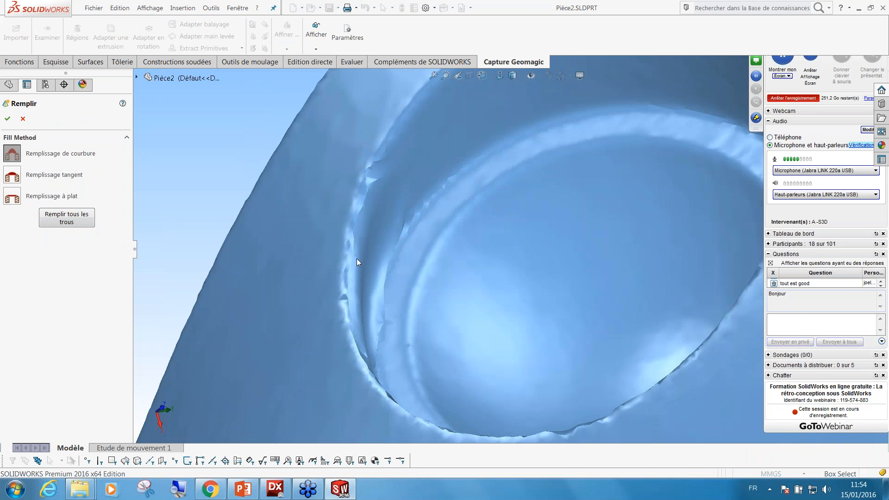
pyautogui.moveTo(394, 276); pyautogui.dragTo(382, 256, button='middle')
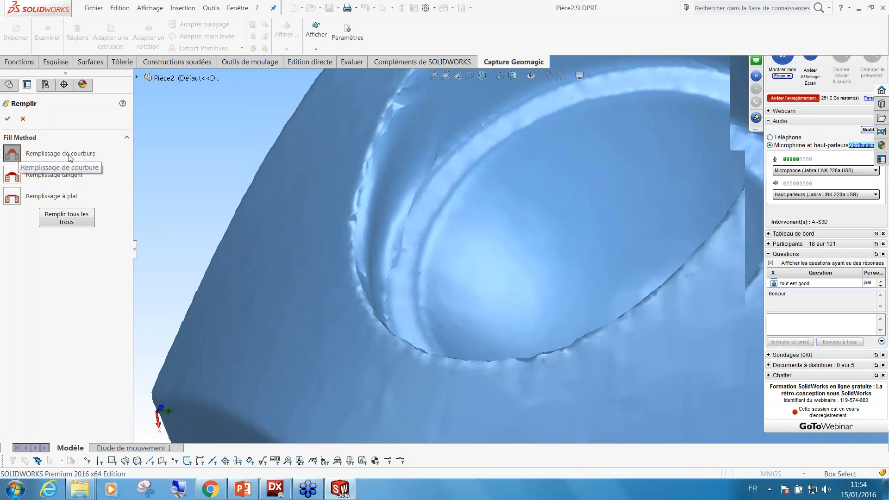
pyautogui.moveTo(447, 238); pyautogui.dragTo(461, 220, button='middle')
pyautogui.click(8, 119)
# Examine the mesh for remaining open areas in the large round pocket and the small holes.
pyautogui.scroll(6, 549, 263)
pyautogui.scroll(5, 603, 268)
pyautogui.scroll(2, 500, 295)
pyautogui.moveTo(460, 288); pyautogui.dragTo(478, 257, button='middle')
pyautogui.scroll(-5, 491, 255)
pyautogui.keyDown('ctrl'); pyautogui.moveTo(576, 266); pyautogui.dragTo(423, 234, button='middle'); pyautogui.keyUp('ctrl')
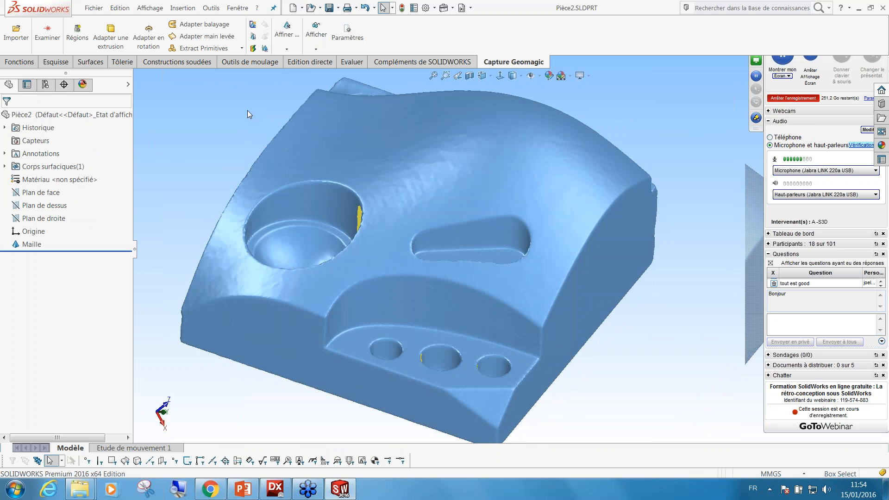
pyautogui.click(316, 30)
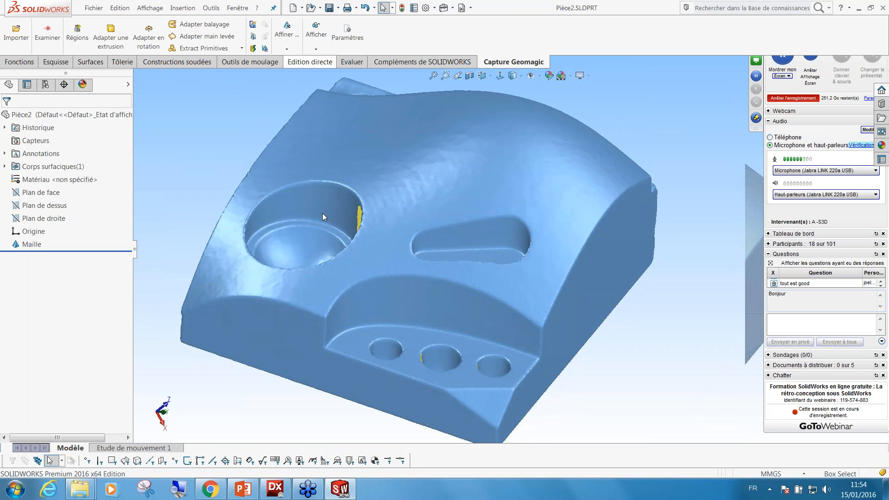
pyautogui.moveTo(363, 243); pyautogui.dragTo(351, 227, button='middle')
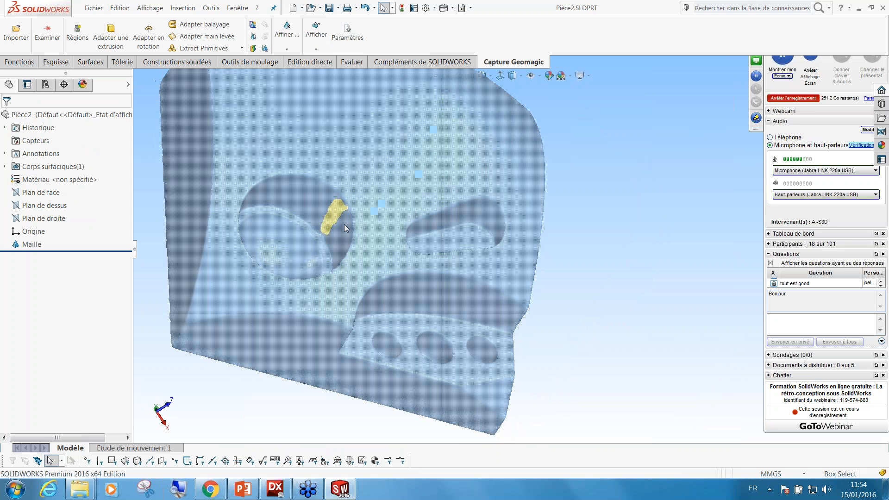
# Switch to PowerPoint to view the slide on positioning in the workspace, and return to SOLIDWORKS.
pyautogui.moveTo(391, 311); pyautogui.dragTo(330, 252, button='middle')
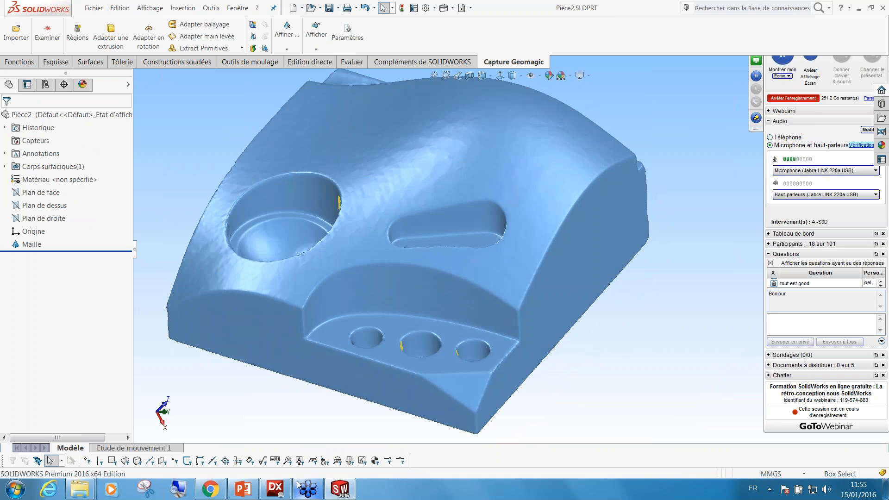
pyautogui.click(244, 490)
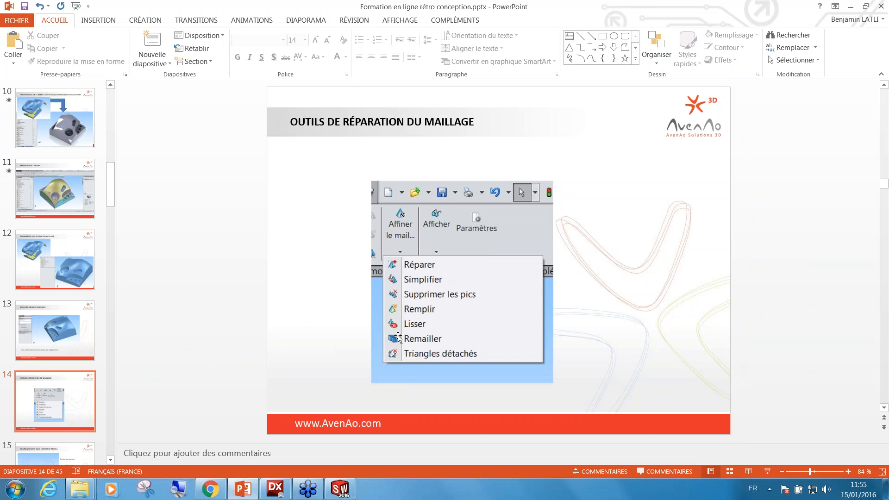
pyautogui.press('pagedown')
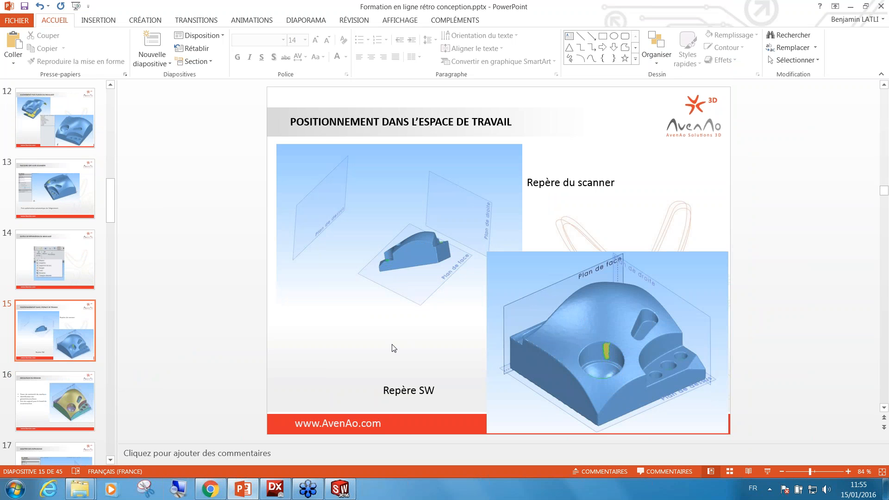
pyautogui.click(344, 487)
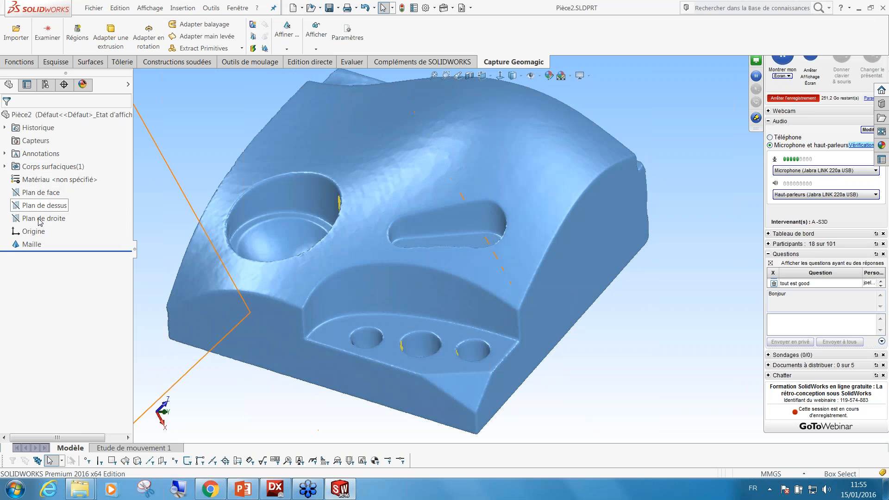
# Show the reference planes Plan de face, Plan de dessus and Plan de droite around the mesh.
pyautogui.press('f')
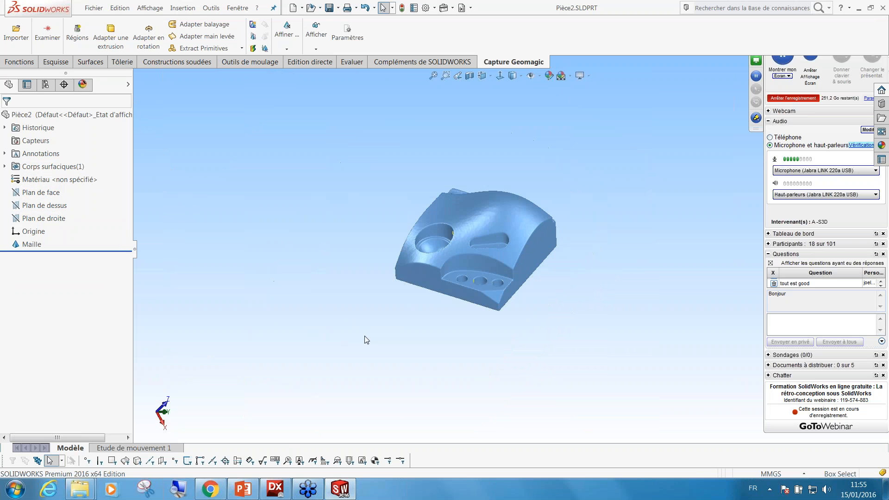
pyautogui.click(53, 193)
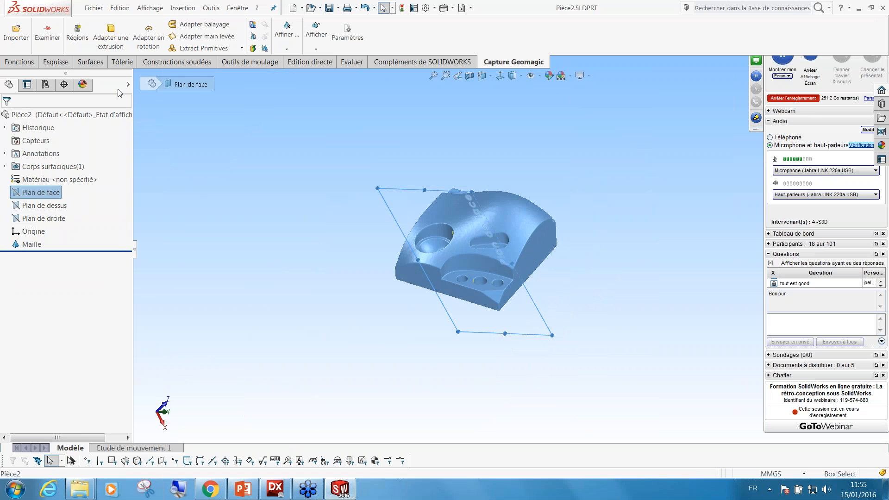
pyautogui.click(127, 84)
pyautogui.click(139, 205)
pyautogui.click(139, 218)
pyautogui.click(244, 146)
pyautogui.moveTo(445, 297); pyautogui.dragTo(213, 126, button='middle')
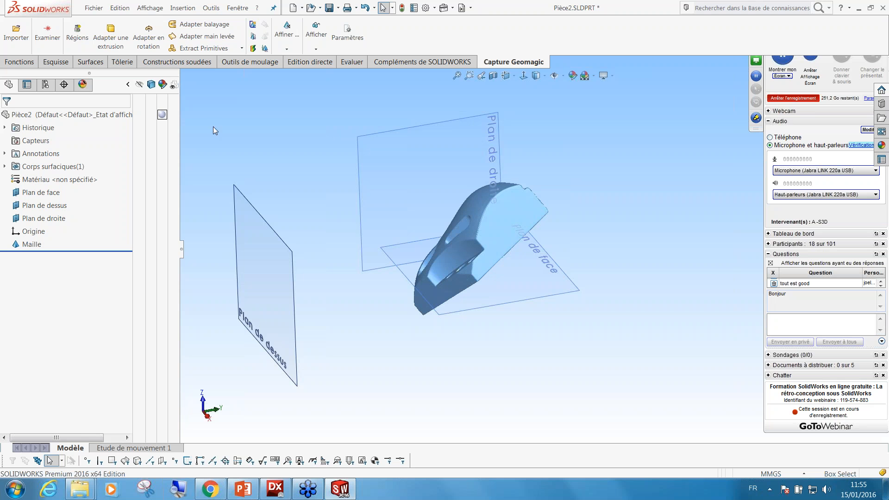
# Start Orienter le maillage on the mesh Maille, with Sélection intelligente as the reference geometry method.
pyautogui.click(266, 48)
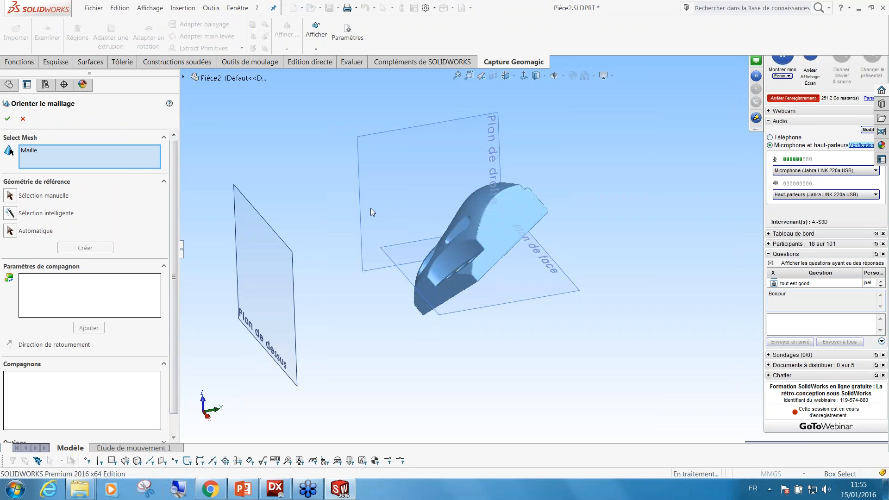
pyautogui.click(10, 214)
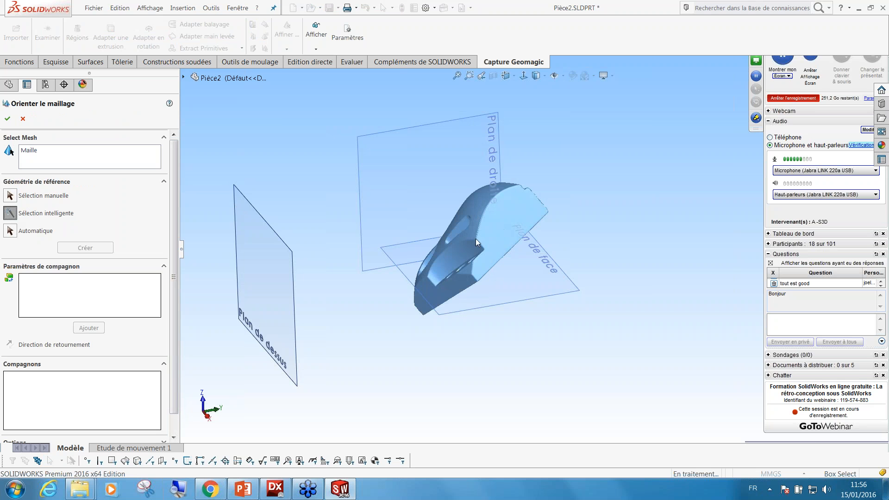
pyautogui.moveTo(515, 227); pyautogui.dragTo(485, 273, button='middle')
pyautogui.moveTo(172, 247); pyautogui.dragTo(204, 246)
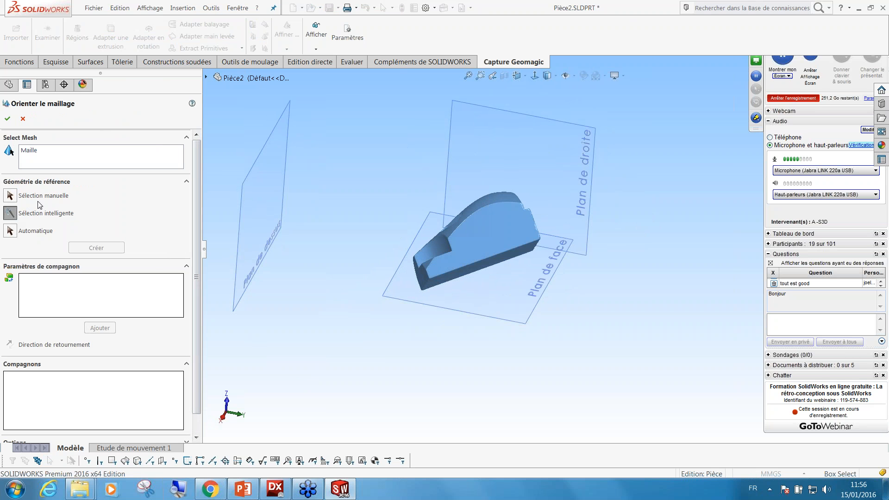
pyautogui.moveTo(194, 177)
pyautogui.mouseDown()
pyautogui.moveTo(193, 233)
pyautogui.moveTo(197, 177)
pyautogui.mouseUp()
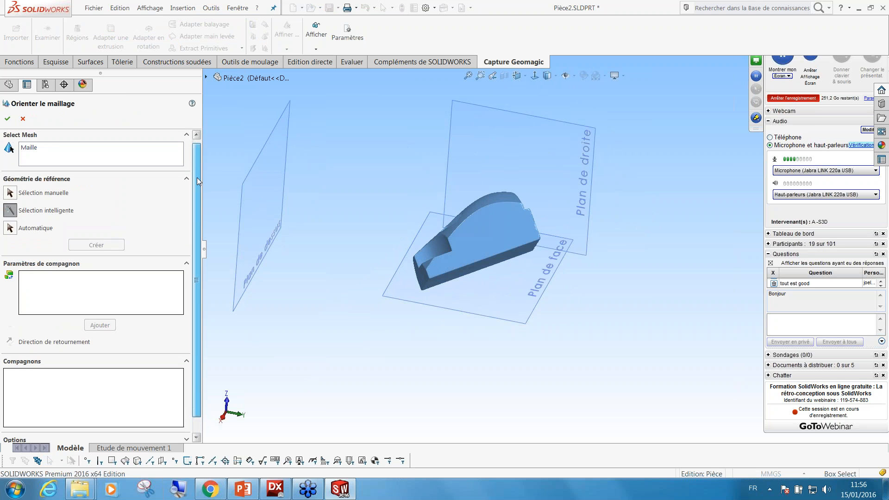
pyautogui.click(11, 213)
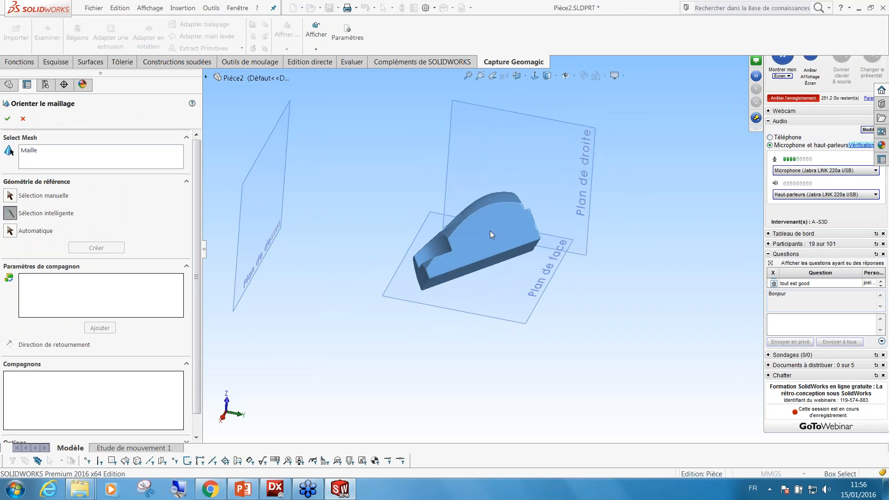
# Select the block's flat side face beside the three small holes and create a reference plane from it.
pyautogui.moveTo(463, 252); pyautogui.dragTo(459, 322, button='middle')
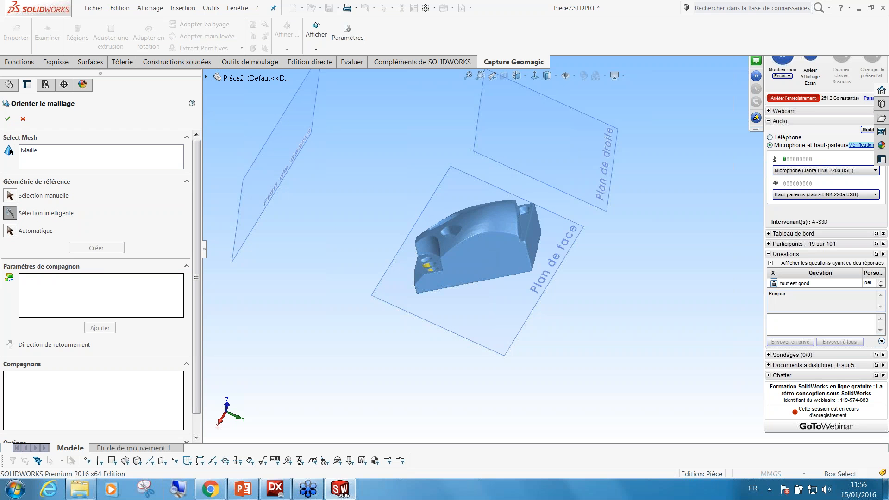
pyautogui.click(482, 255)
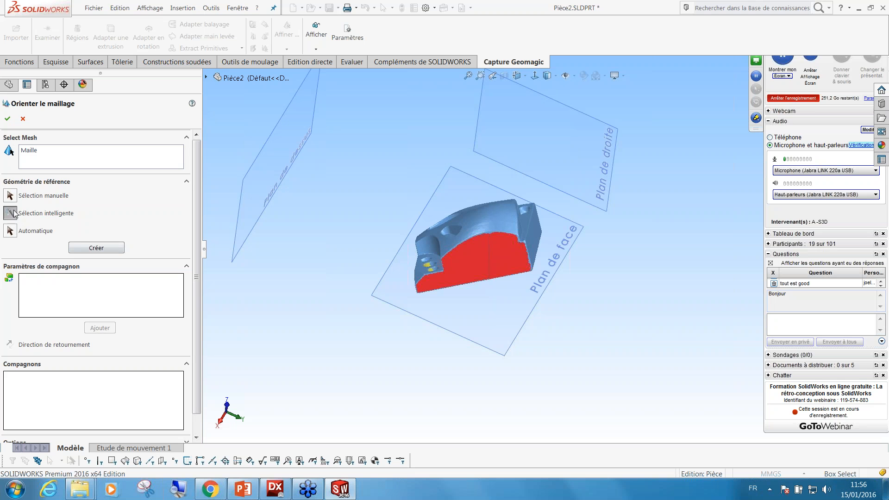
pyautogui.scroll(-6, 501, 251)
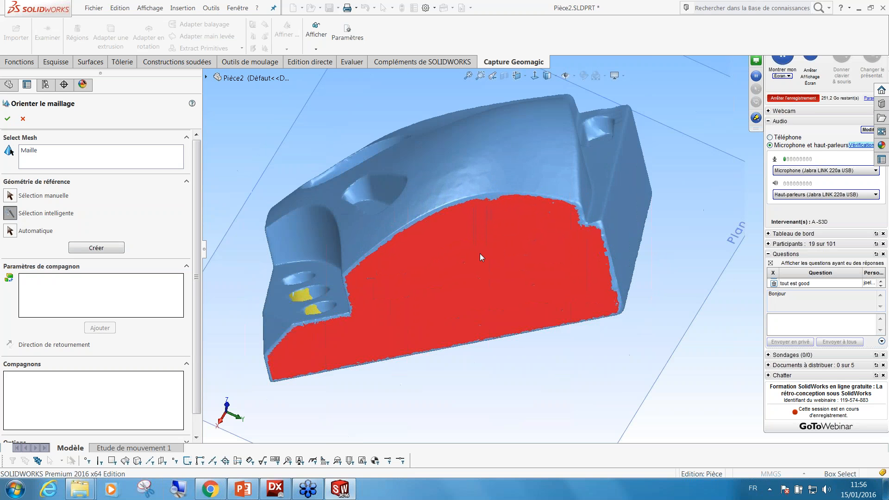
pyautogui.moveTo(478, 274)
pyautogui.mouseDown()
pyautogui.moveTo(496, 304)
pyautogui.moveTo(496, 339)
pyautogui.moveTo(497, 310)
pyautogui.mouseUp()
pyautogui.moveTo(499, 254); pyautogui.dragTo(501, 239)
pyautogui.moveTo(499, 272); pyautogui.dragTo(500, 273)
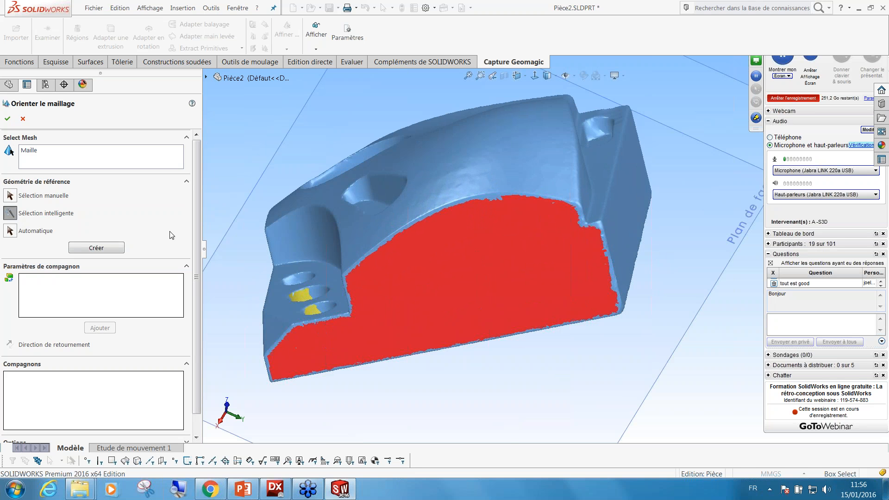
pyautogui.click(96, 248)
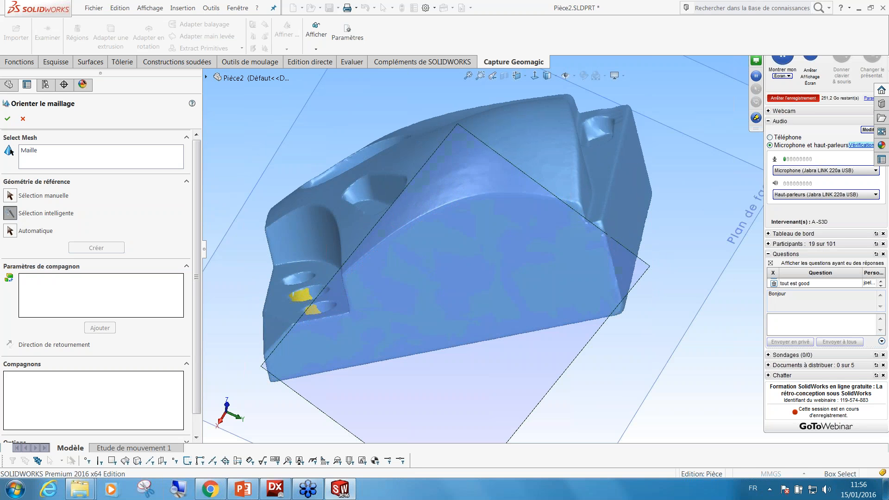
# Pair the side face's mesh plane with Plan de droite and add the pair to the Compagnons.
pyautogui.moveTo(329, 226); pyautogui.dragTo(409, 260, button='middle')
pyautogui.click(94, 288)
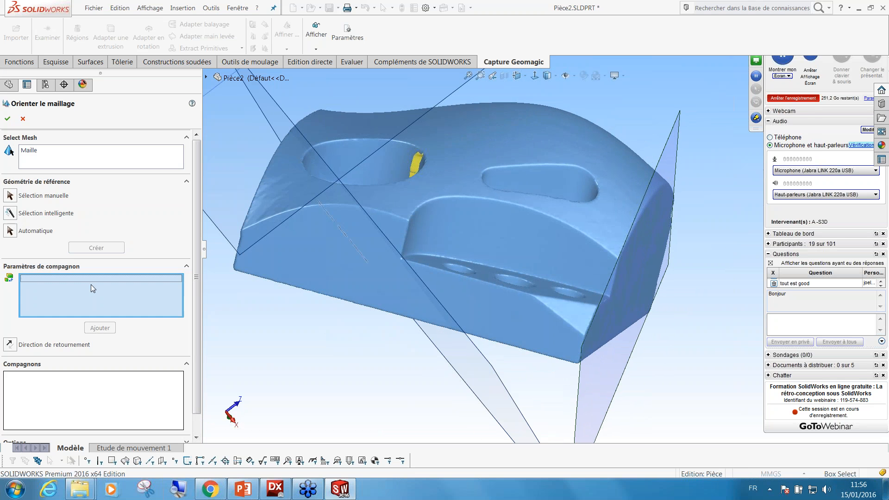
pyautogui.click(676, 137)
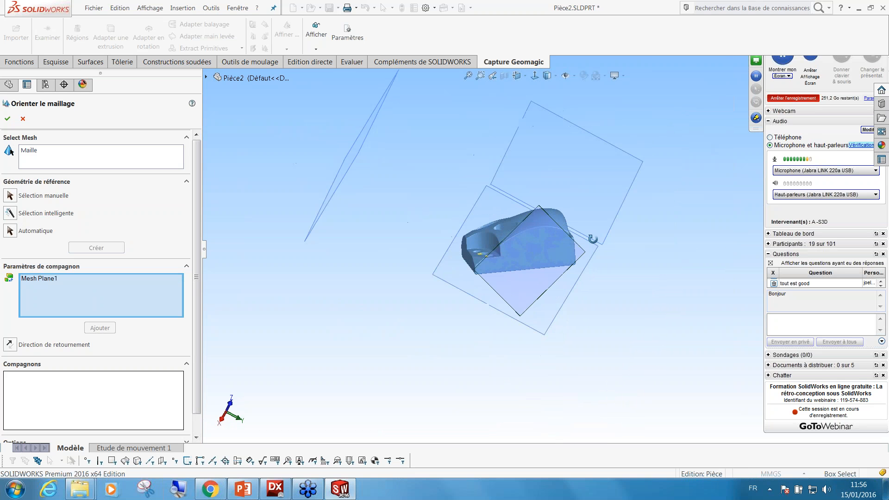
pyautogui.click(638, 168)
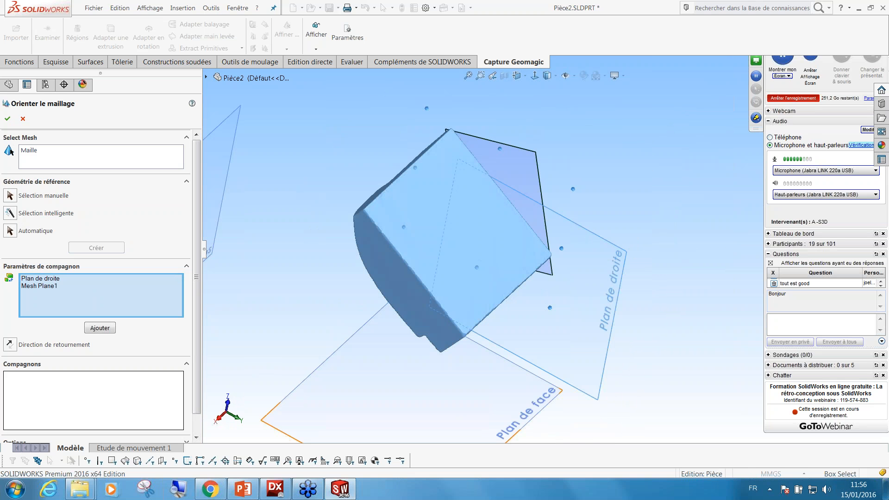
pyautogui.click(100, 328)
pyautogui.moveTo(280, 288); pyautogui.dragTo(380, 271, button='middle')
pyautogui.scroll(-3, 481, 310)
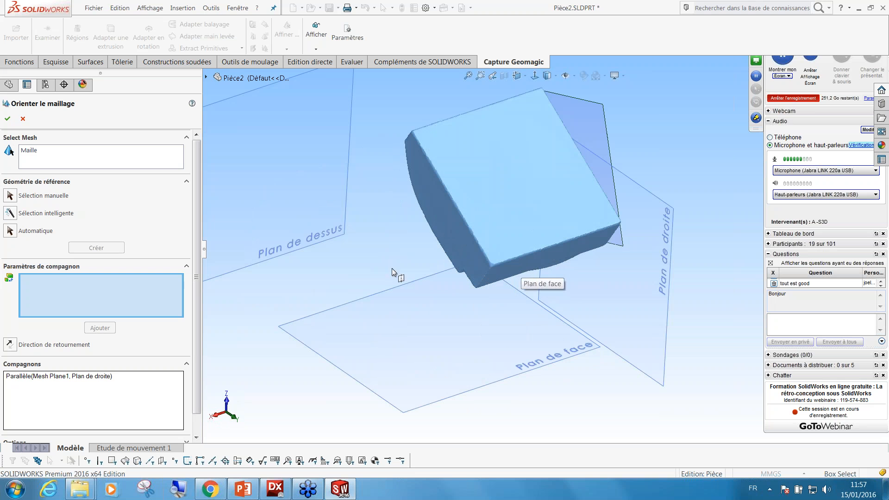
# Create a mesh plane from the narrow rectangular side face with Sélection intelligente, and pair it with Plan de face.
pyautogui.click(10, 213)
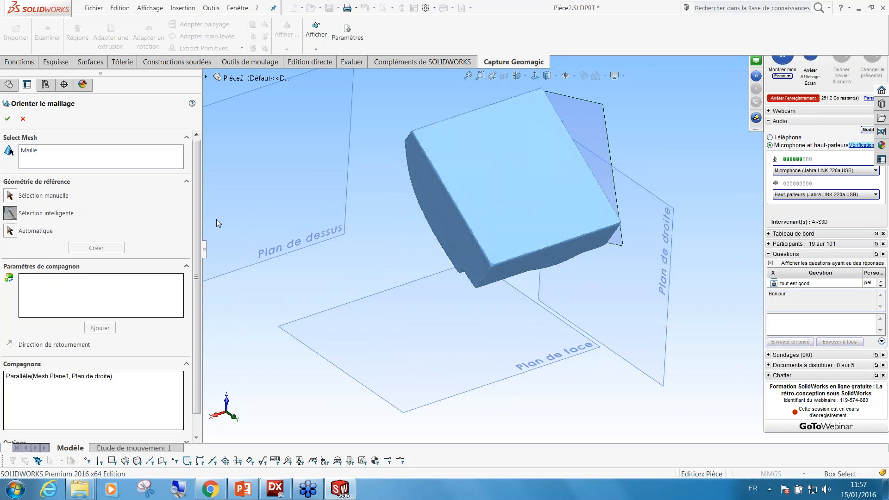
pyautogui.click(549, 257)
pyautogui.moveTo(548, 257); pyautogui.dragTo(497, 262, button='middle')
pyautogui.click(100, 249)
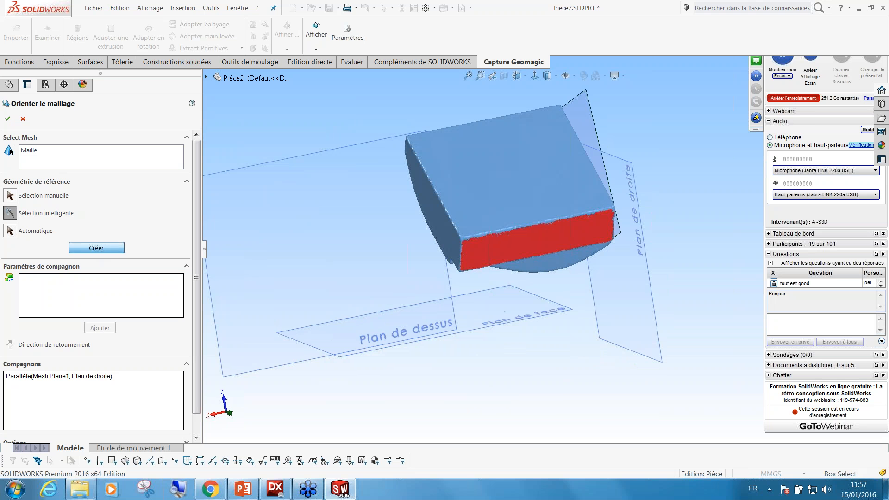
pyautogui.click(93, 281)
pyautogui.click(472, 268)
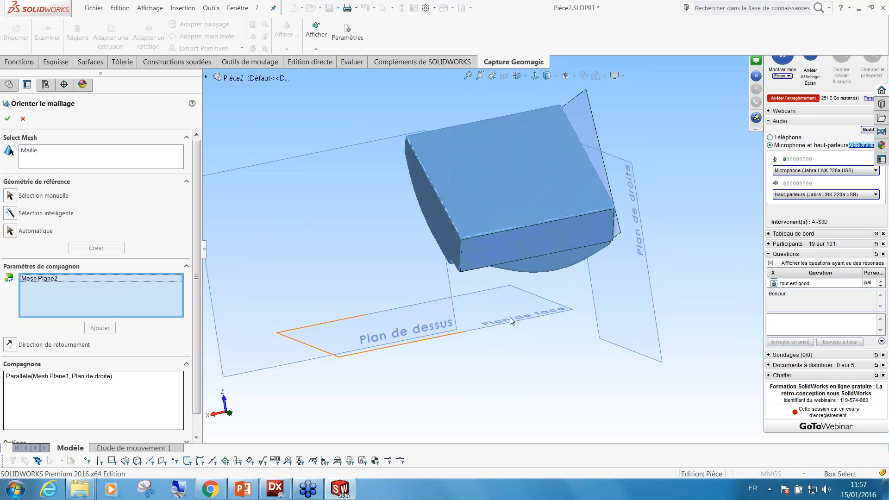
pyautogui.click(533, 306)
pyautogui.click(100, 328)
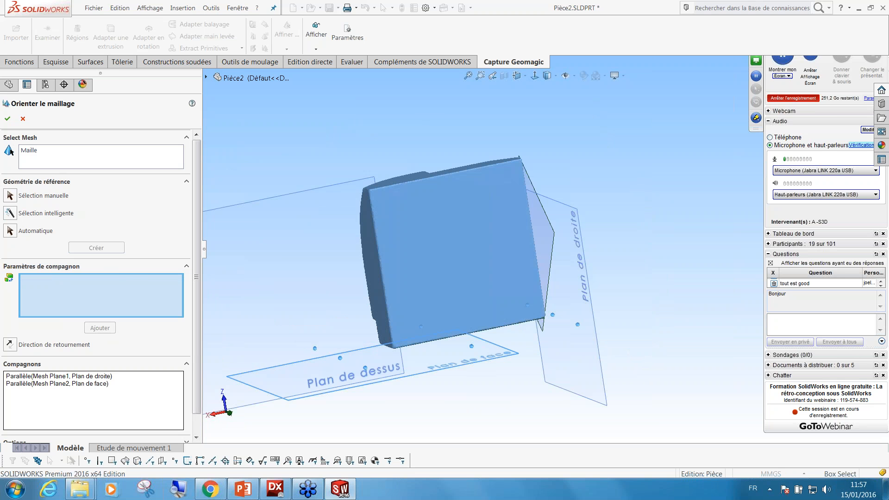
# Create a mesh plane from the block's large flat underside, pair it with Plan de dessus, and accept the mesh orientation.
pyautogui.moveTo(318, 269); pyautogui.dragTo(445, 283, button='middle')
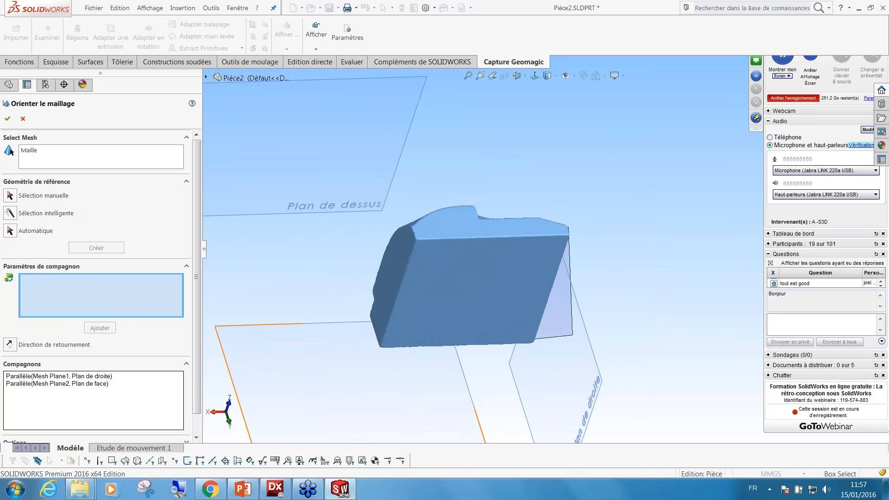
pyautogui.click(10, 216)
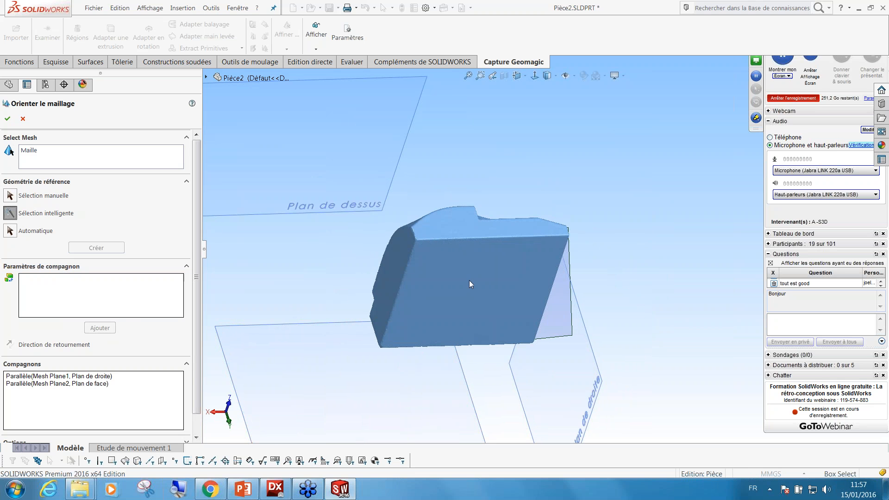
pyautogui.click(484, 289)
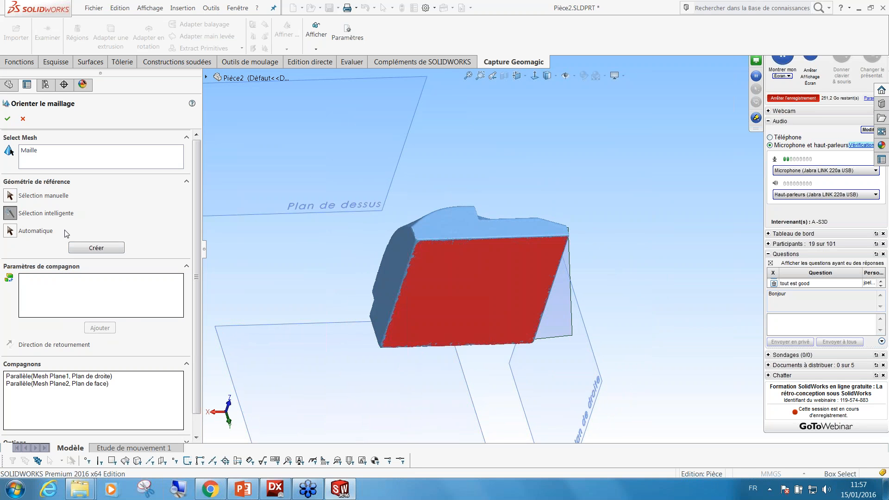
pyautogui.click(96, 247)
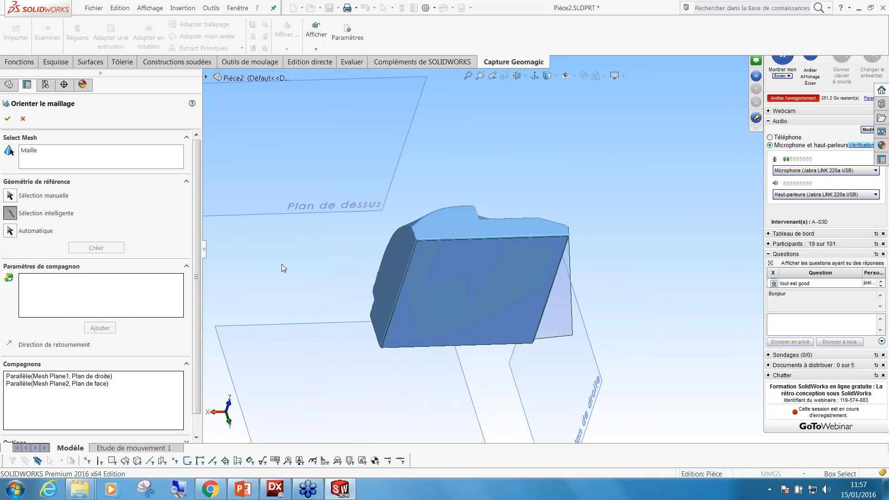
pyautogui.click(57, 290)
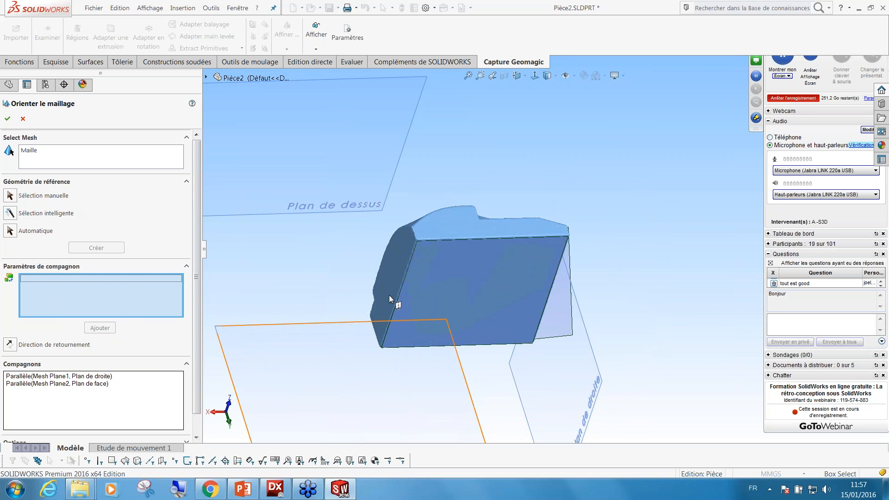
pyautogui.moveTo(404, 288); pyautogui.dragTo(410, 243, button='middle')
pyautogui.click(410, 244)
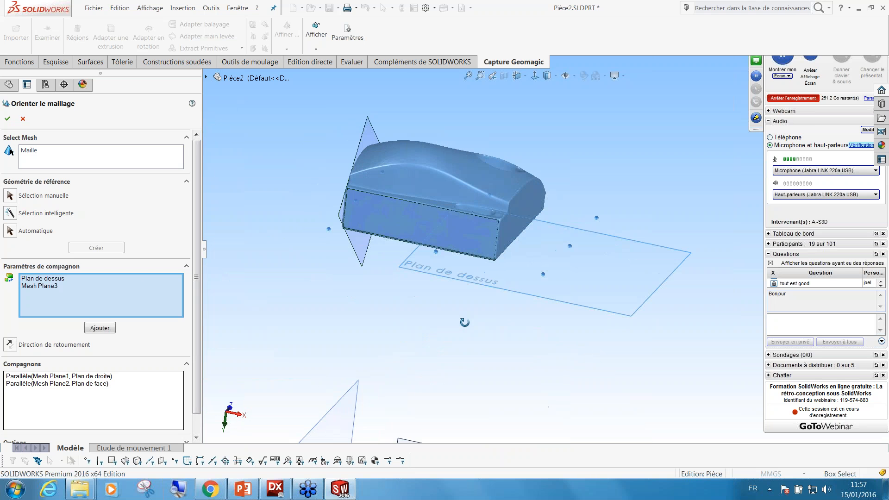
pyautogui.click(96, 330)
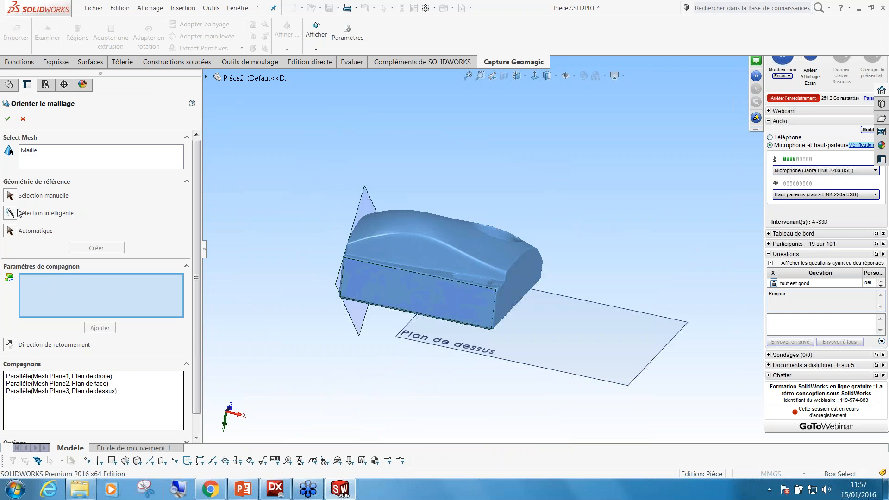
pyautogui.click(7, 118)
# Examine how the oriented mesh sits against the three reference planes at its corner, and save the part.
pyautogui.moveTo(371, 342); pyautogui.dragTo(461, 188, button='middle')
pyautogui.moveTo(443, 245)
pyautogui.mouseDown(button='middle')
pyautogui.moveTo(355, 222)
pyautogui.moveTo(419, 222)
pyautogui.moveTo(457, 246)
pyautogui.mouseUp(button='middle')
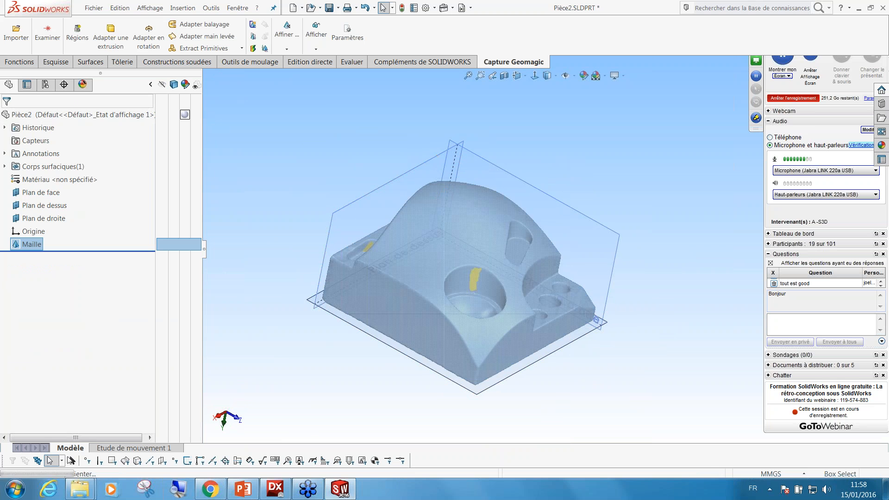
pyautogui.scroll(-5, 399, 279)
pyautogui.press('Escape')
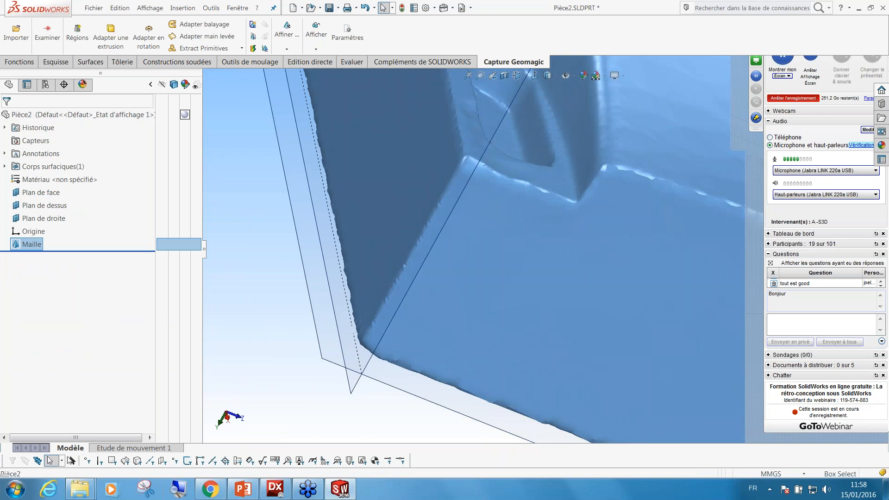
pyautogui.scroll(3, 574, 250)
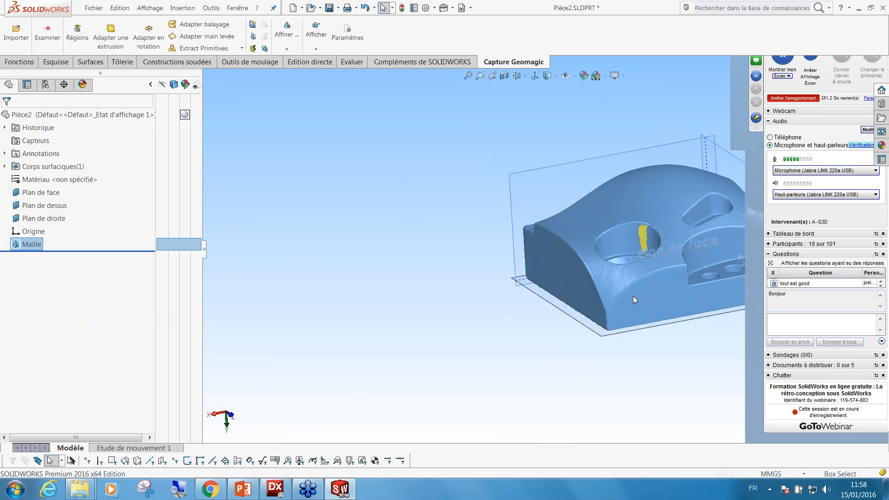
pyautogui.keyDown('ctrl'); pyautogui.moveTo(634, 292); pyautogui.dragTo(402, 269, button='middle'); pyautogui.keyUp('ctrl')
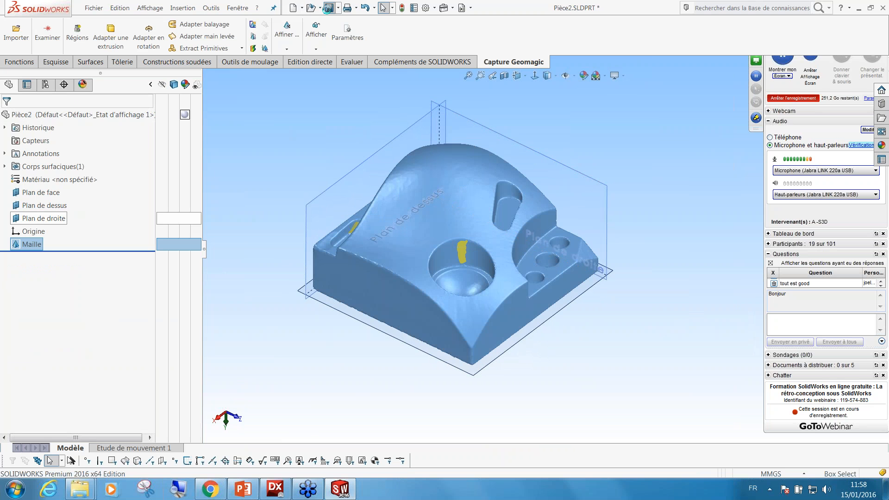
pyautogui.click(327, 9)
pyautogui.moveTo(338, 210); pyautogui.dragTo(315, 167, button='middle')
pyautogui.press('Escape')
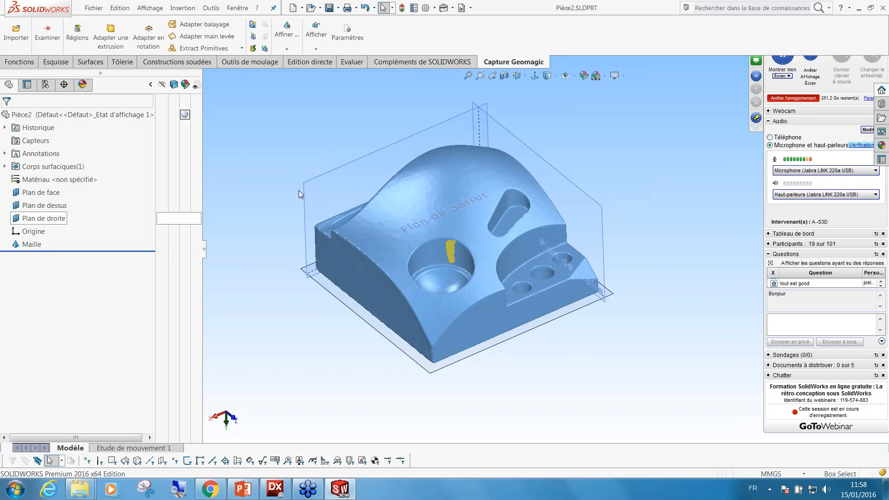
pyautogui.moveTo(325, 262); pyautogui.dragTo(336, 278, button='middle')
pyautogui.moveTo(501, 242); pyautogui.dragTo(511, 247, button='middle')
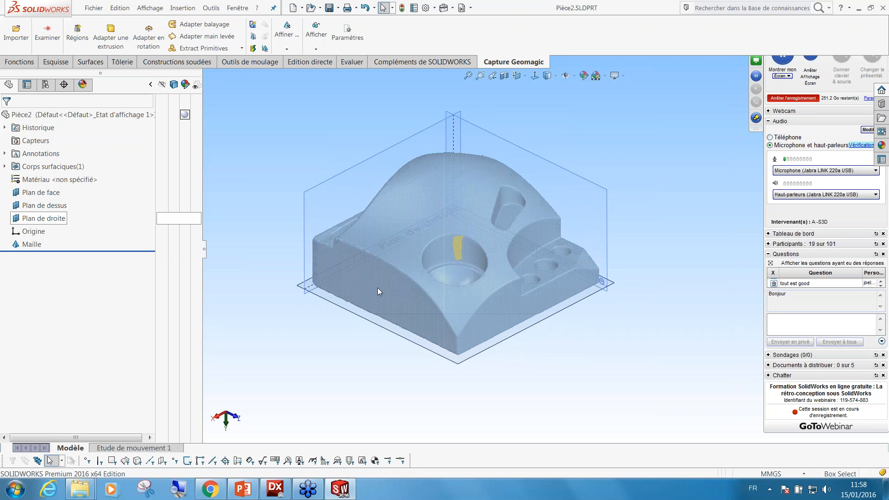
# Segment the whole scan mesh into regions, keeping the proposed curvature sensitivity, connecting-region width and minimum region area.
pyautogui.moveTo(391, 288); pyautogui.dragTo(371, 268, button='middle')
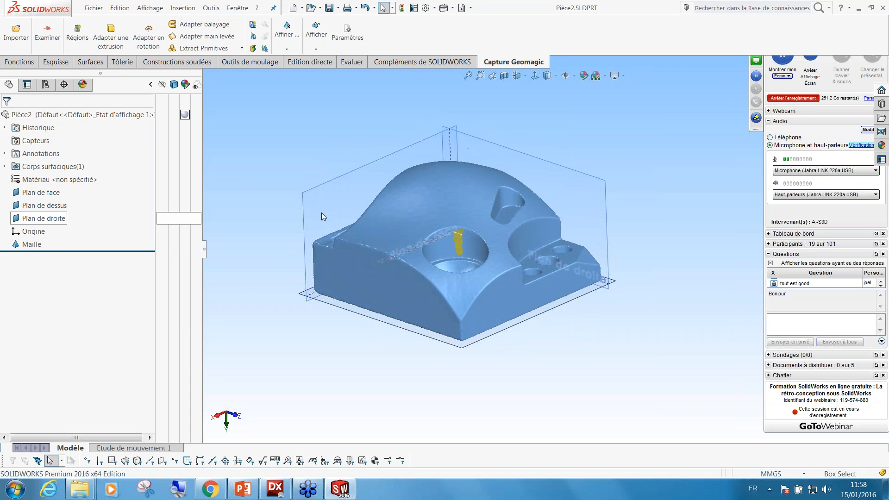
pyautogui.click(76, 32)
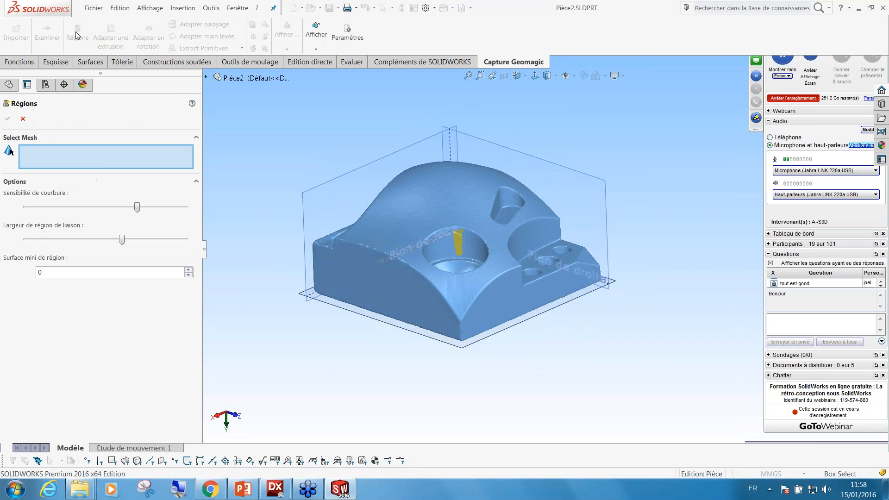
pyautogui.click(454, 255)
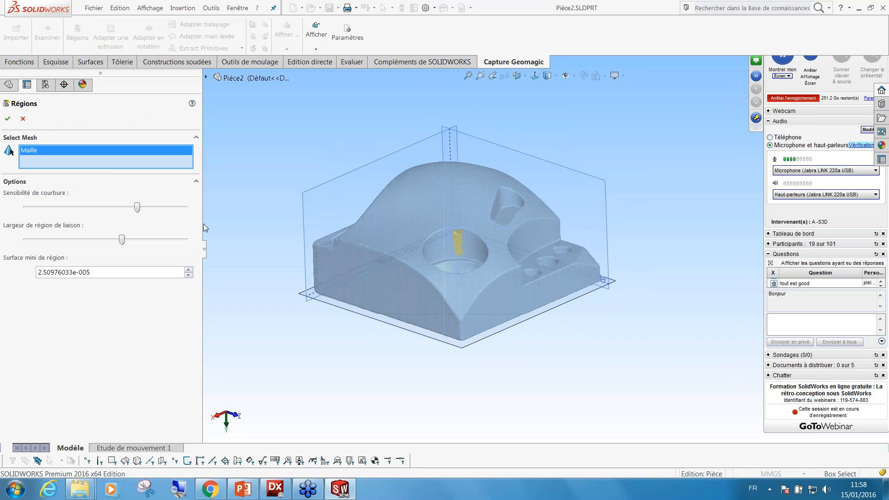
pyautogui.click(7, 119)
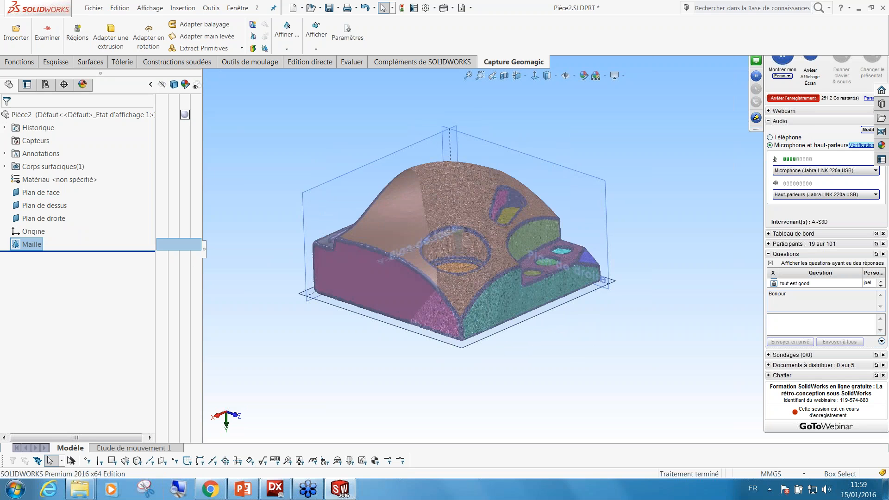
# Examine the coloured regions of the segmented mesh from several sides.
pyautogui.moveTo(340, 133); pyautogui.dragTo(408, 199, button='middle')
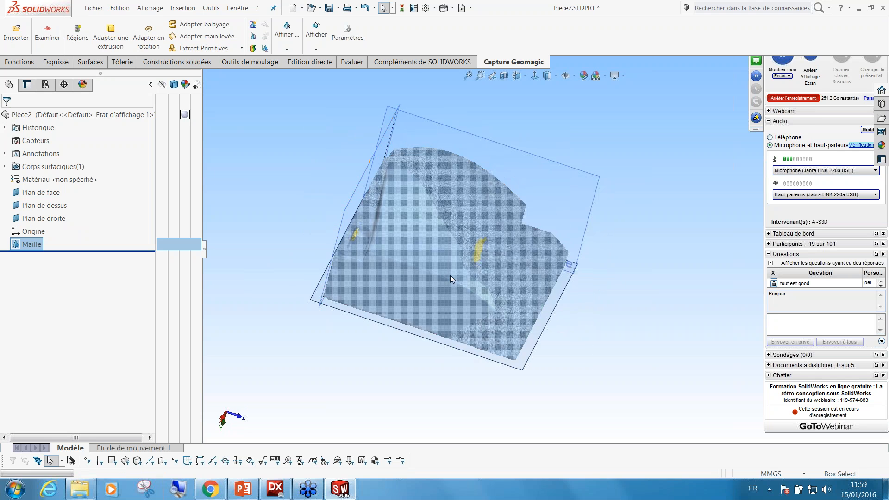
pyautogui.moveTo(450, 275); pyautogui.dragTo(410, 271, button='middle')
pyautogui.scroll(-5, 480, 253)
pyautogui.scroll(8, 480, 250)
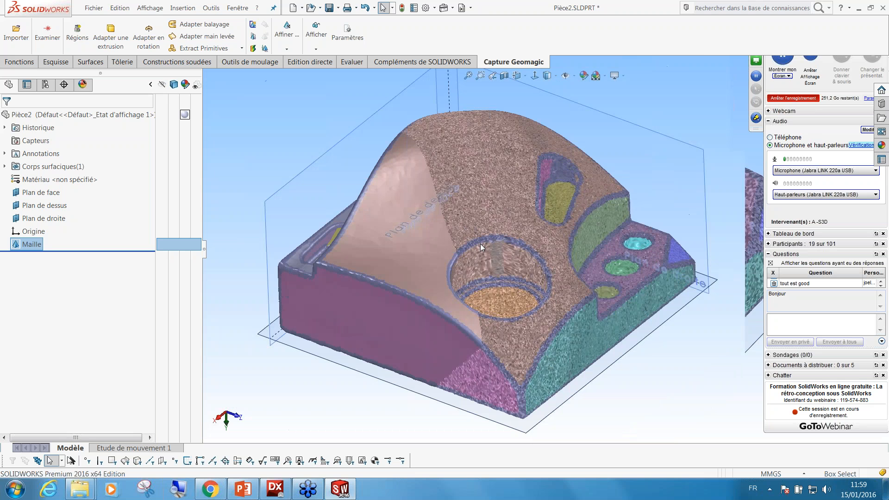
pyautogui.moveTo(480, 243); pyautogui.dragTo(507, 260, button='middle')
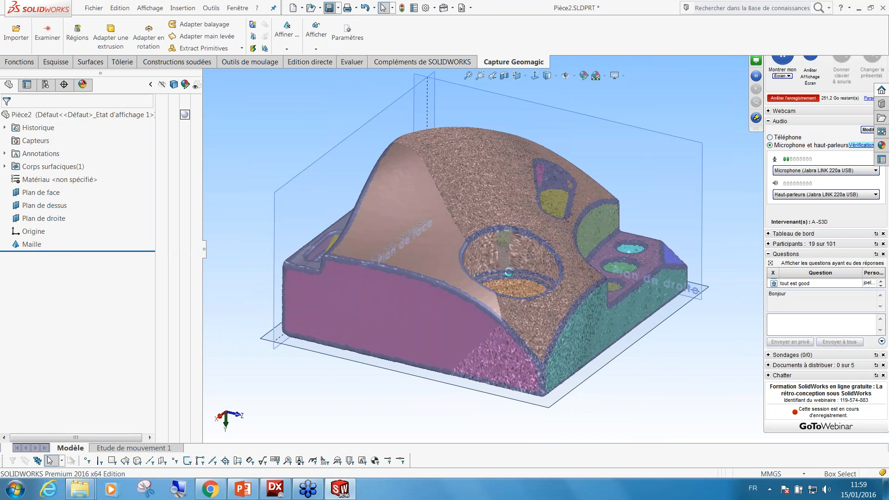
pyautogui.moveTo(399, 279); pyautogui.dragTo(446, 280, button='middle')
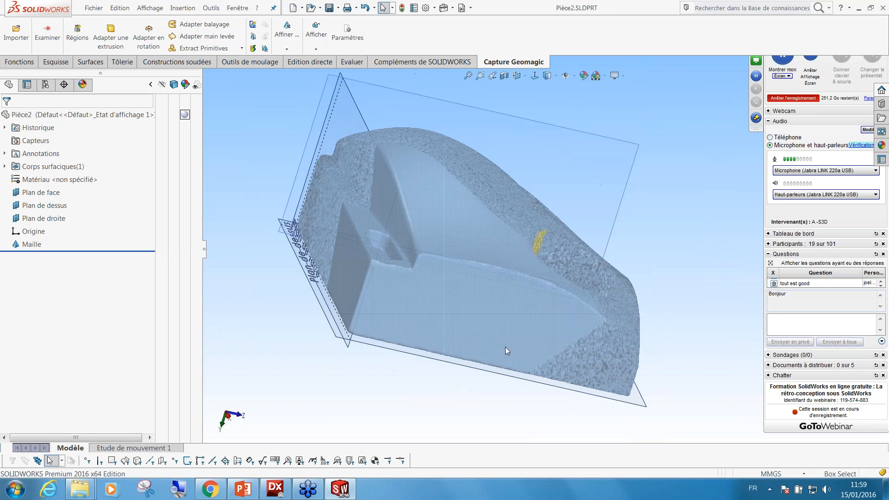
pyautogui.hotkey('ctrl', '7')
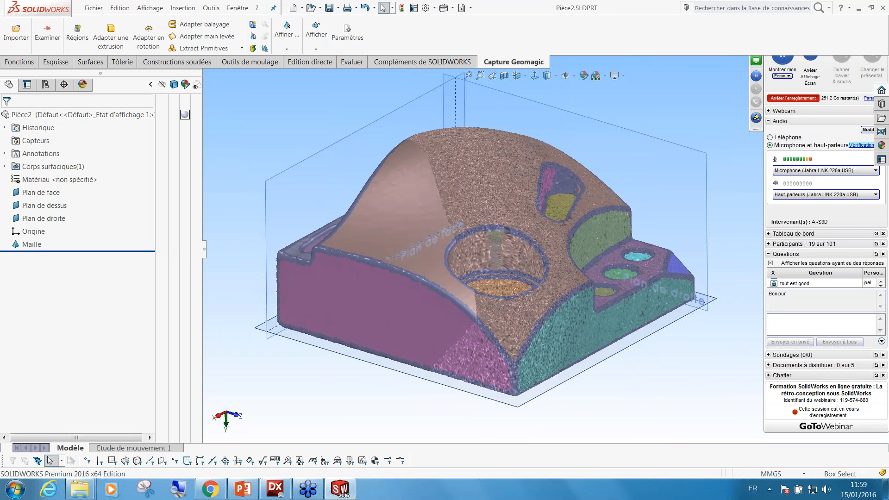
# Show the triangle edges on the mesh and hide them again.
pyautogui.click(313, 44)
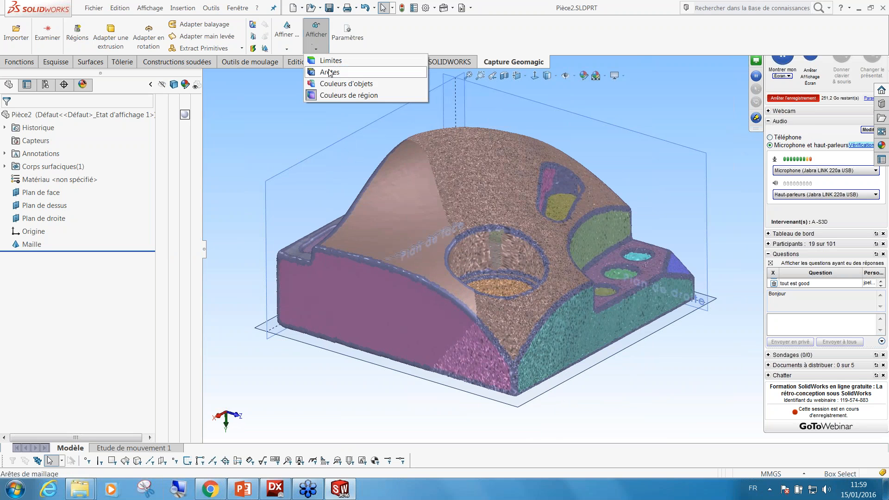
pyautogui.click(328, 70)
pyautogui.click(316, 34)
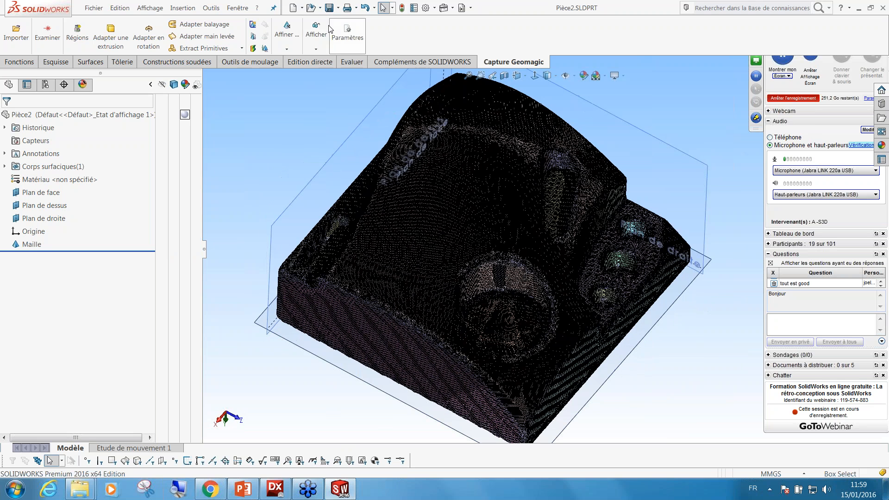
pyautogui.click(321, 72)
# Turn off the region colours and toggle the boundary display on the mesh.
pyautogui.click(317, 37)
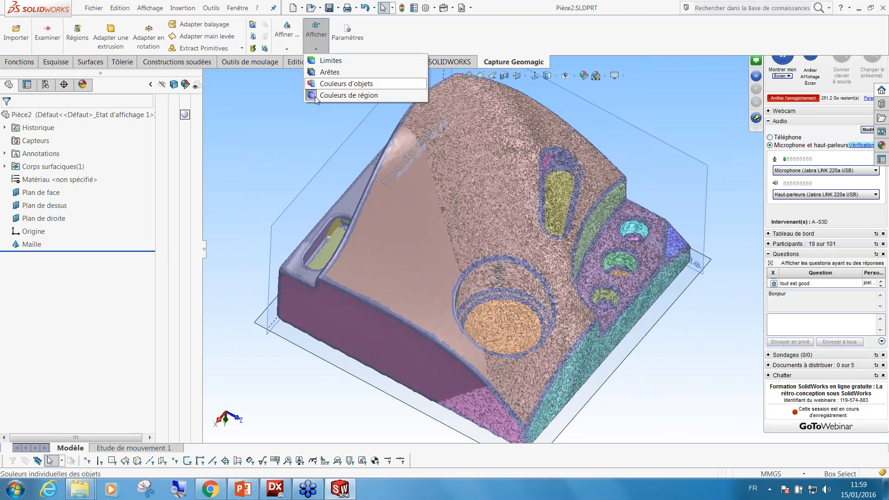
pyautogui.click(319, 95)
pyautogui.moveTo(325, 135); pyautogui.dragTo(353, 137, button='middle')
pyautogui.click(318, 37)
pyautogui.click(319, 61)
pyautogui.click(317, 39)
pyautogui.click(320, 60)
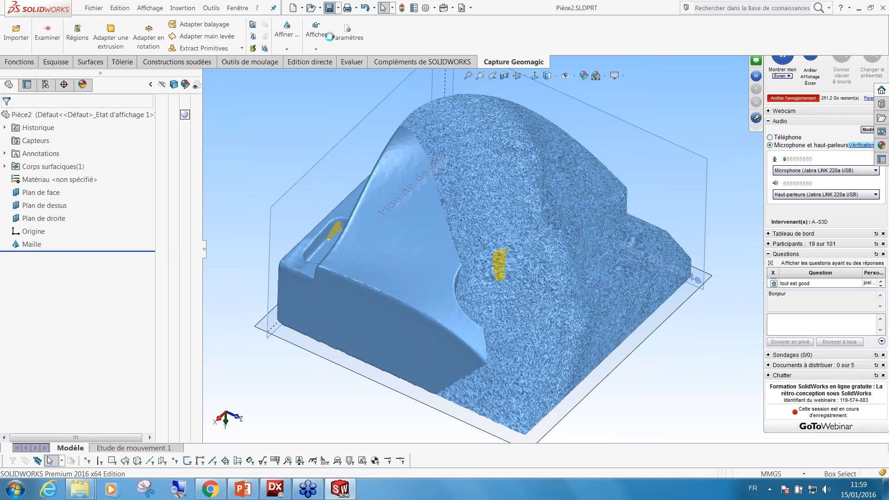
pyautogui.moveTo(502, 309); pyautogui.dragTo(533, 287, button='middle')
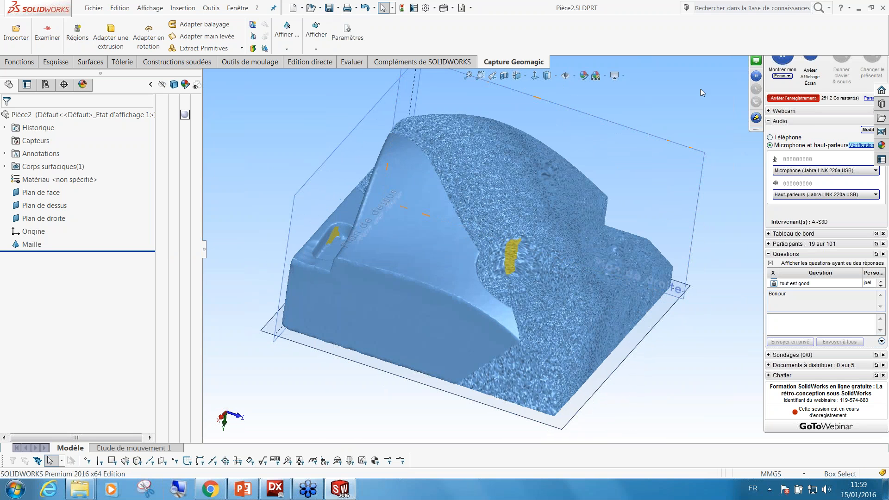
# Close the part and reopen Pièce2.SLDPRT from the desktop.
pyautogui.click(93, 8)
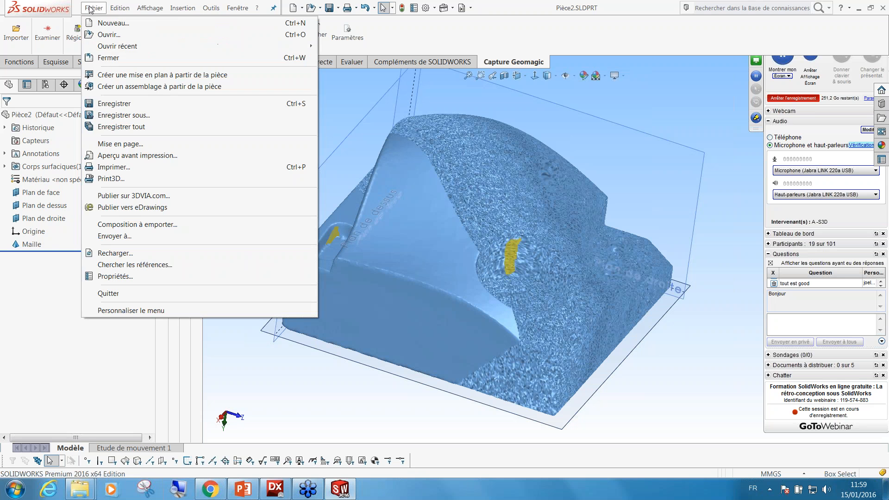
pyautogui.click(108, 58)
pyautogui.click(95, 9)
pyautogui.click(102, 33)
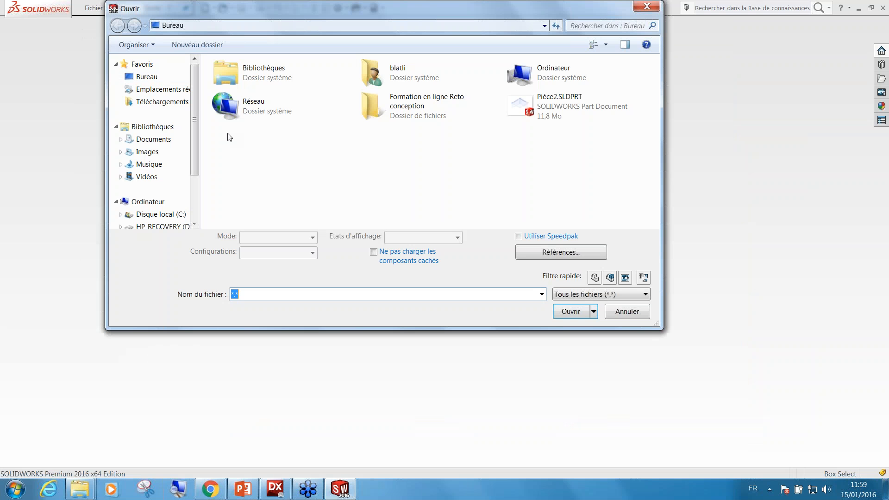
pyautogui.click(555, 174)
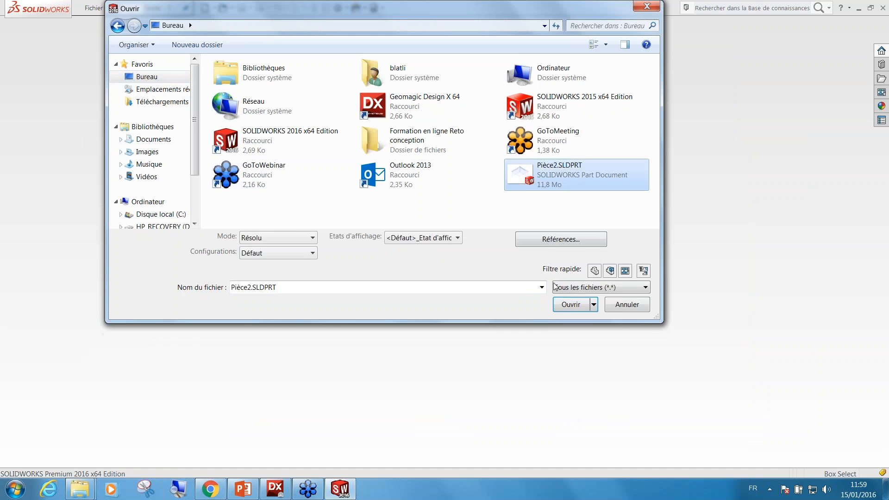
pyautogui.click(570, 311)
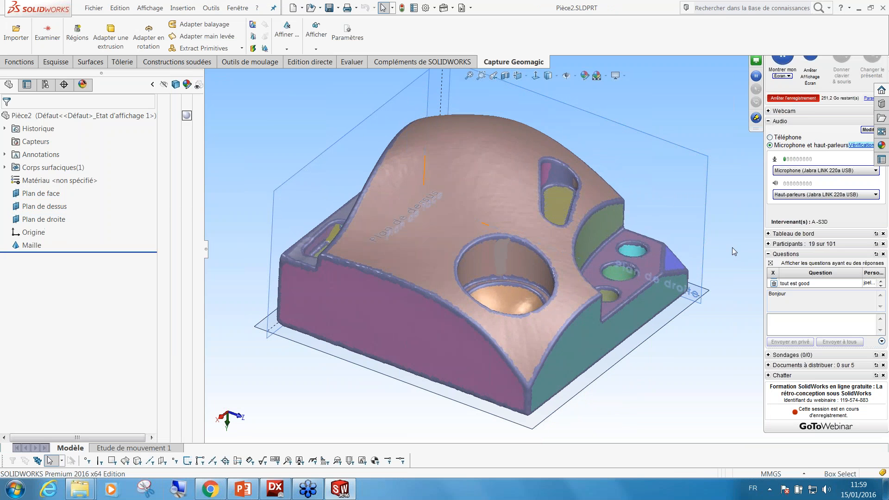
# Examine up close the regions of the three small round holes in the mesh's stepped corner.
pyautogui.moveTo(693, 337); pyautogui.dragTo(622, 339, button='middle')
pyautogui.scroll(-3, 621, 339)
pyautogui.moveTo(517, 308); pyautogui.dragTo(548, 310, button='middle')
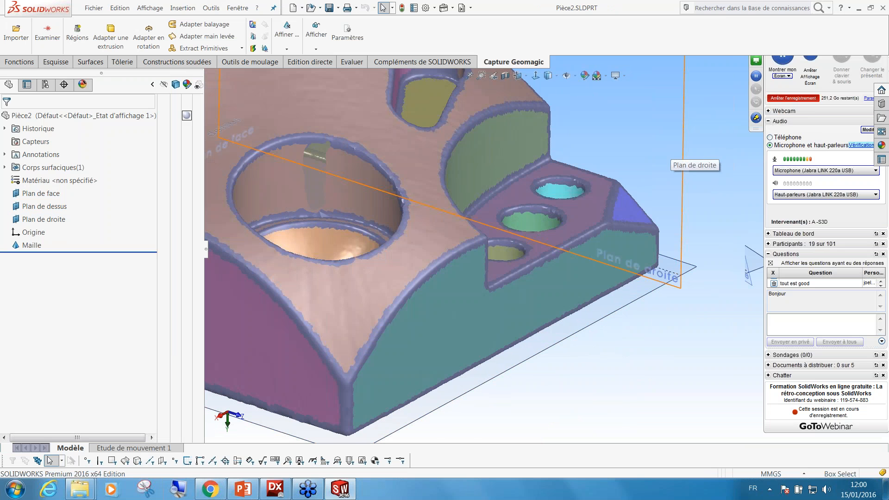
pyautogui.moveTo(673, 151); pyautogui.dragTo(671, 280, button='middle')
pyautogui.moveTo(624, 204); pyautogui.dragTo(627, 293, button='middle')
pyautogui.click(576, 193)
pyautogui.click(626, 301)
pyautogui.scroll(-5, 617, 275)
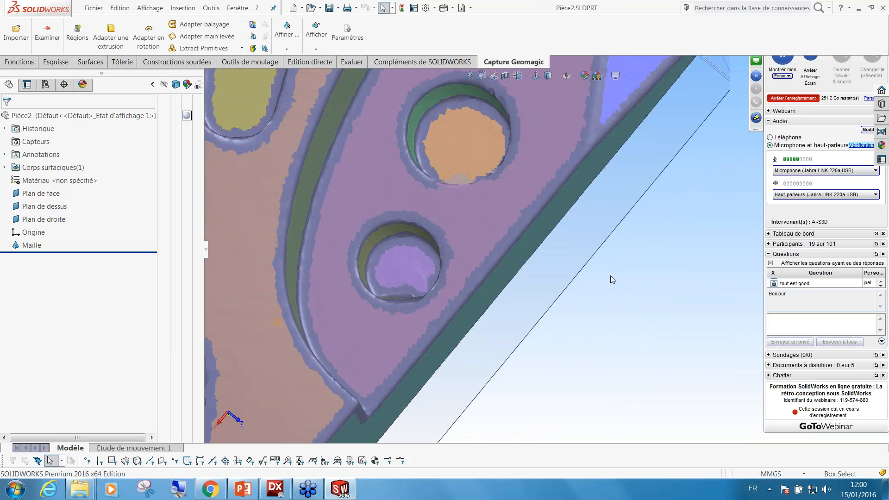
pyautogui.moveTo(509, 272); pyautogui.dragTo(496, 224, button='middle')
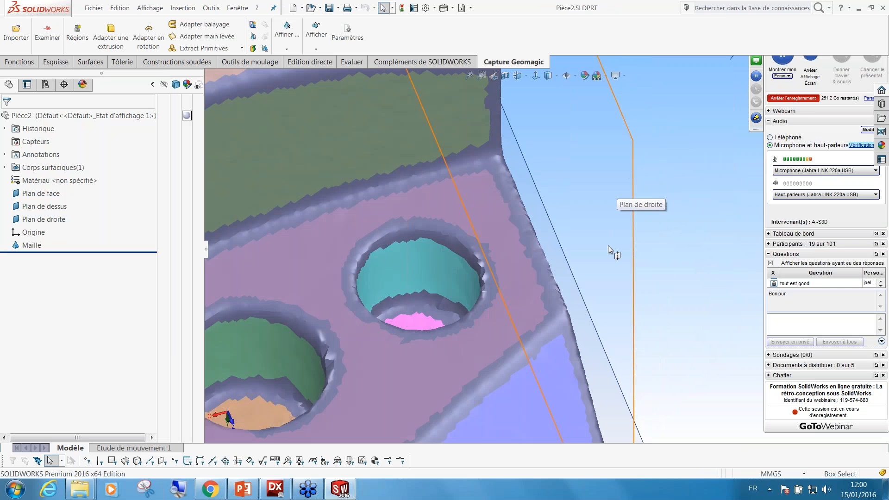
pyautogui.scroll(5, 608, 245)
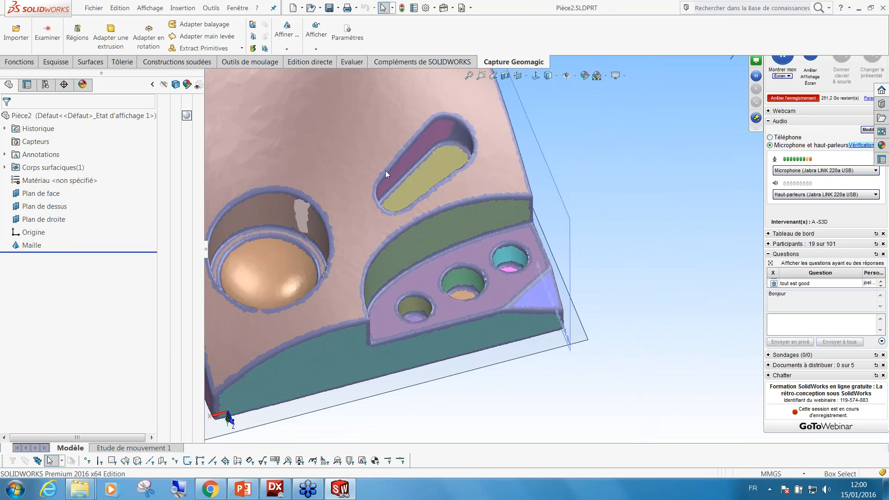
# Examine the regions of the large round pocket and the surrounding curved top of the mesh.
pyautogui.moveTo(628, 245); pyautogui.dragTo(629, 212, button='middle')
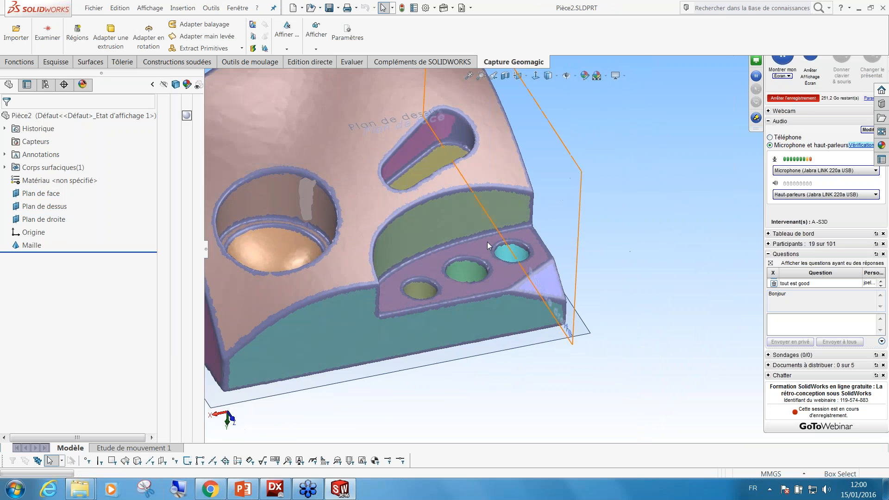
pyautogui.scroll(3, 393, 234)
pyautogui.moveTo(393, 234); pyautogui.dragTo(321, 265, button='middle')
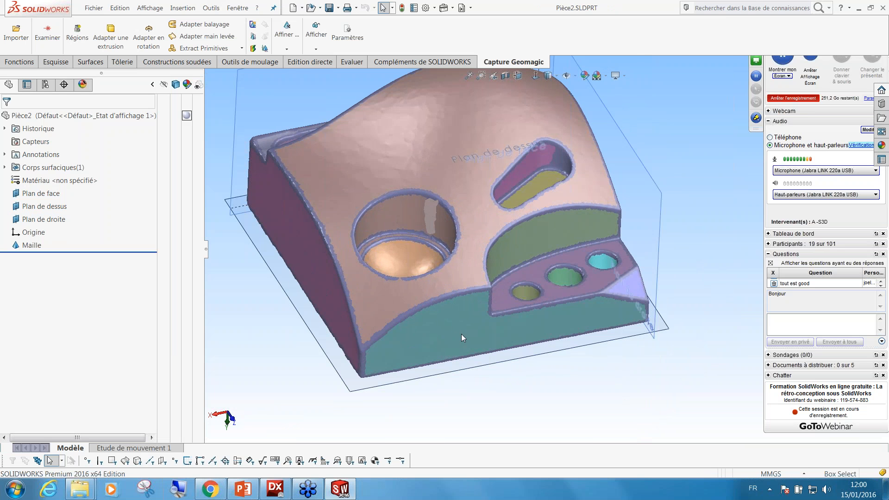
pyautogui.scroll(-6, 431, 274)
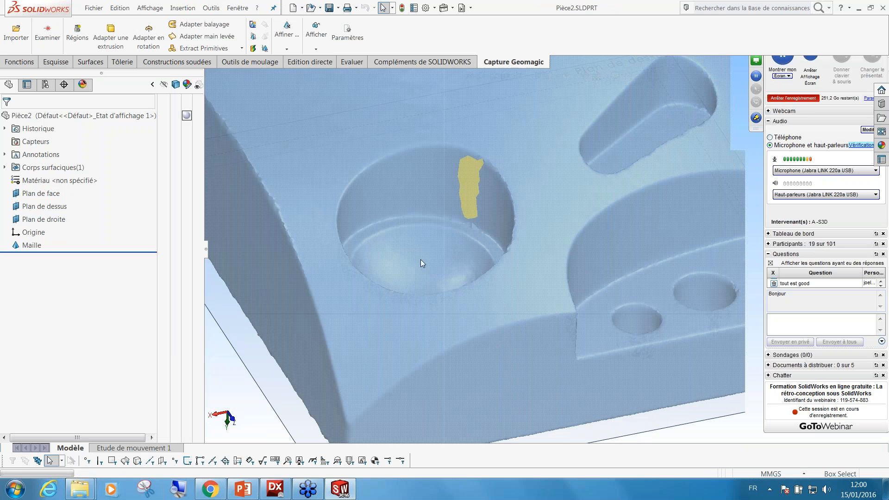
pyautogui.scroll(4, 423, 274)
pyautogui.scroll(2, 358, 325)
pyautogui.scroll(-3, 454, 274)
pyautogui.scroll(4, 455, 275)
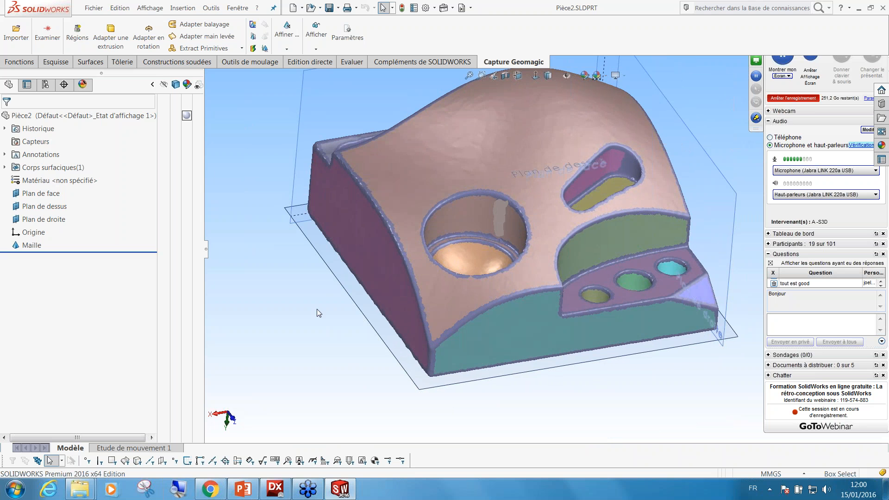
pyautogui.moveTo(371, 302); pyautogui.dragTo(271, 304, button='middle')
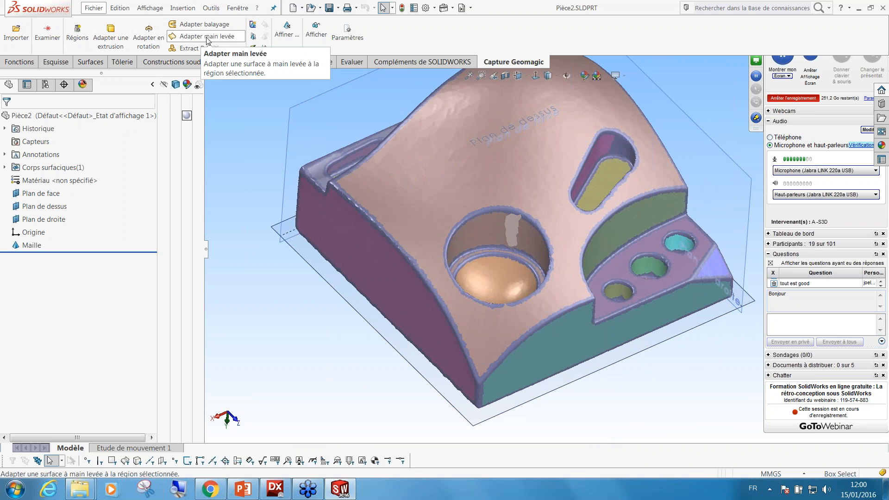
pyautogui.click(243, 48)
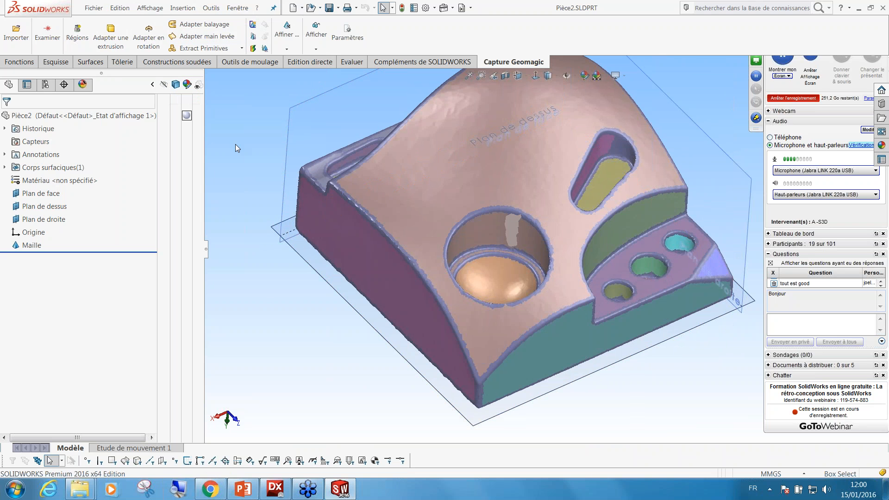
pyautogui.moveTo(271, 154); pyautogui.dragTo(266, 133, button='middle')
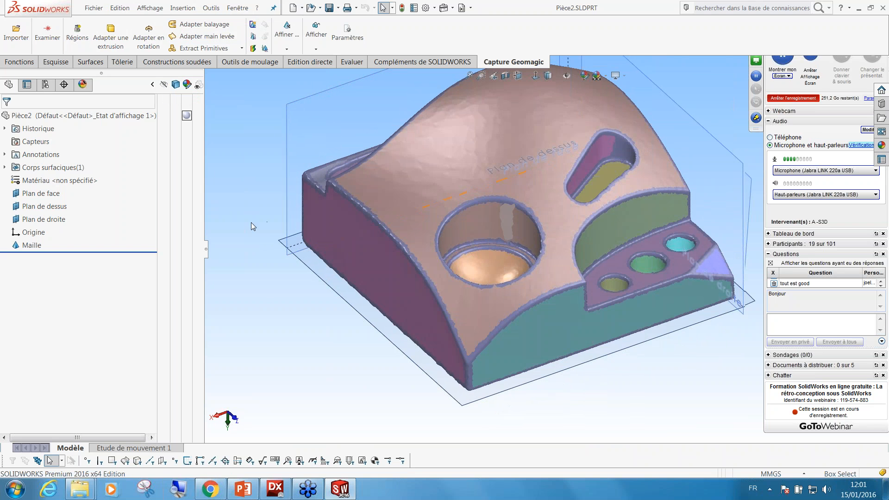
# Start a fitted extrusion (Adapter une extrusion) and select the flat side regions around the mesh as its input.
pyautogui.moveTo(251, 207); pyautogui.dragTo(327, 255, button='middle')
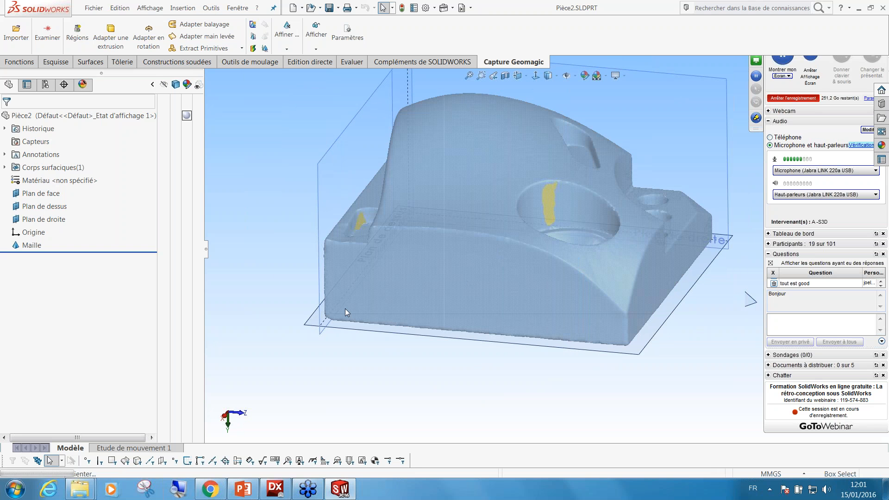
pyautogui.click(113, 44)
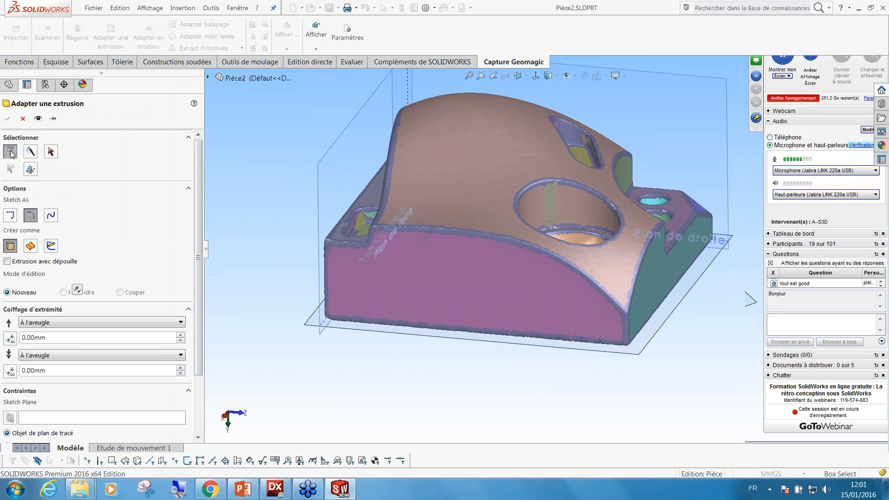
pyautogui.click(439, 290)
pyautogui.moveTo(642, 303); pyautogui.dragTo(561, 311, button='middle')
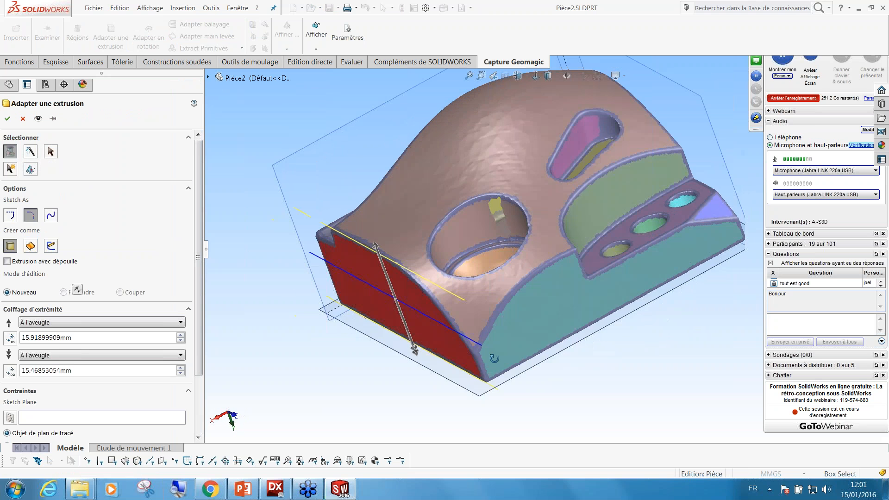
pyautogui.click(555, 308)
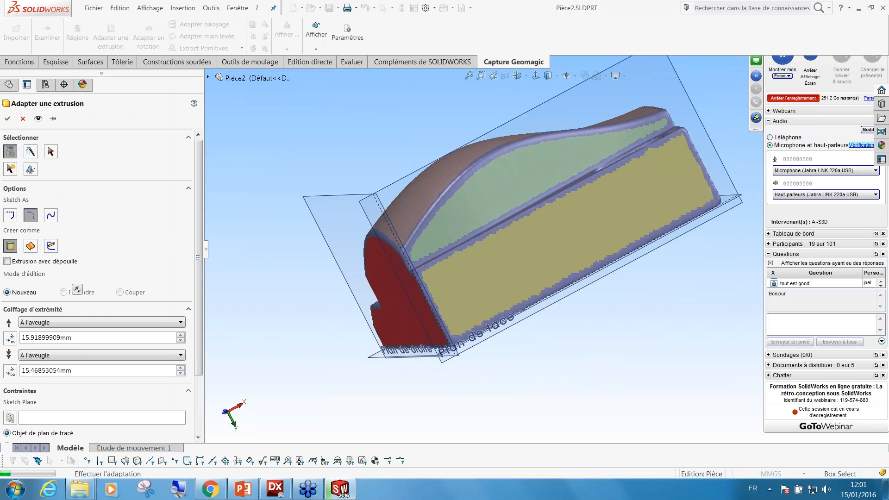
pyautogui.moveTo(438, 301); pyautogui.dragTo(507, 397, button='middle')
pyautogui.moveTo(467, 424); pyautogui.dragTo(542, 345, button='middle')
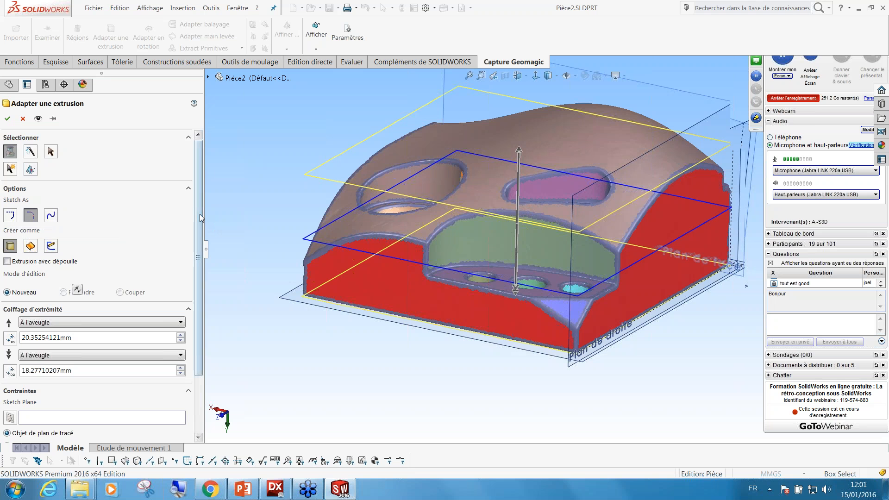
# Constrain the fitted extrusion's sketch plane to Plan de dessus at the base of the mesh.
pyautogui.moveTo(200, 215); pyautogui.dragTo(196, 259)
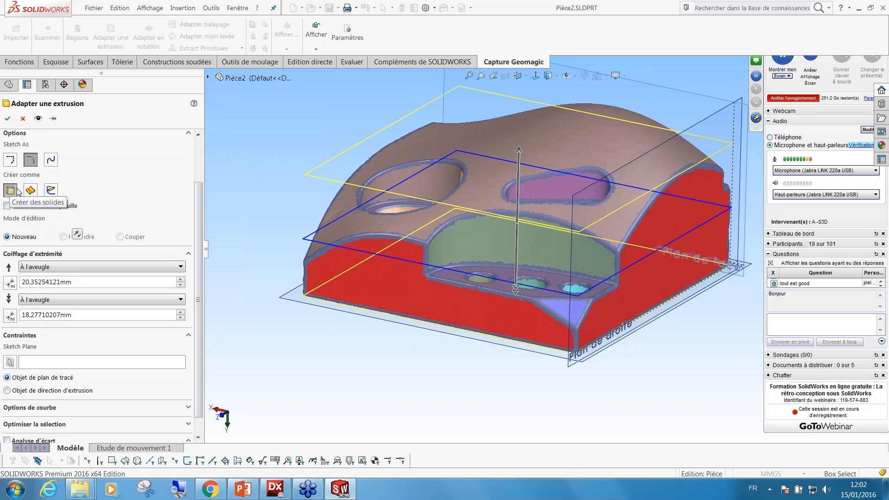
pyautogui.moveTo(199, 210); pyautogui.dragTo(199, 230)
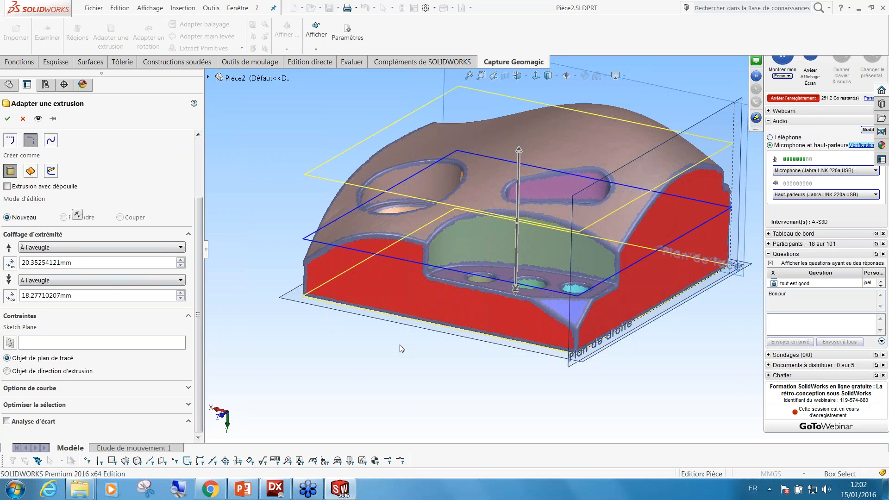
pyautogui.moveTo(400, 348); pyautogui.dragTo(404, 312, button='middle')
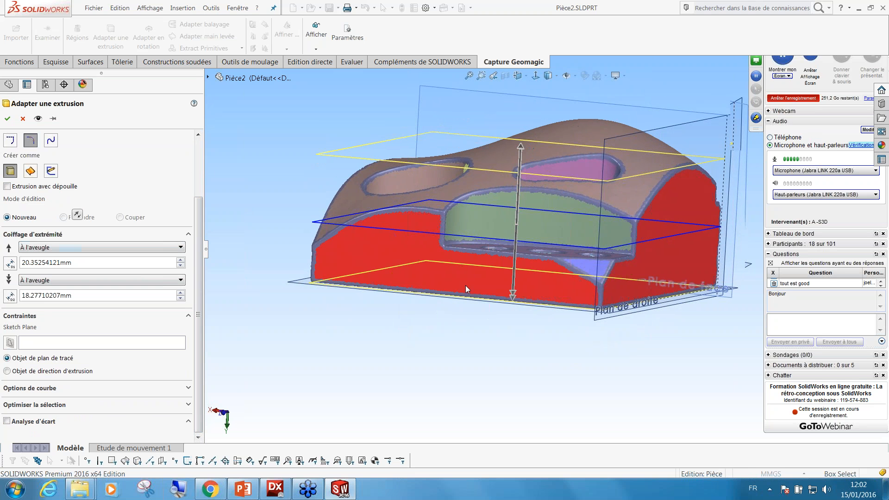
pyautogui.click(32, 345)
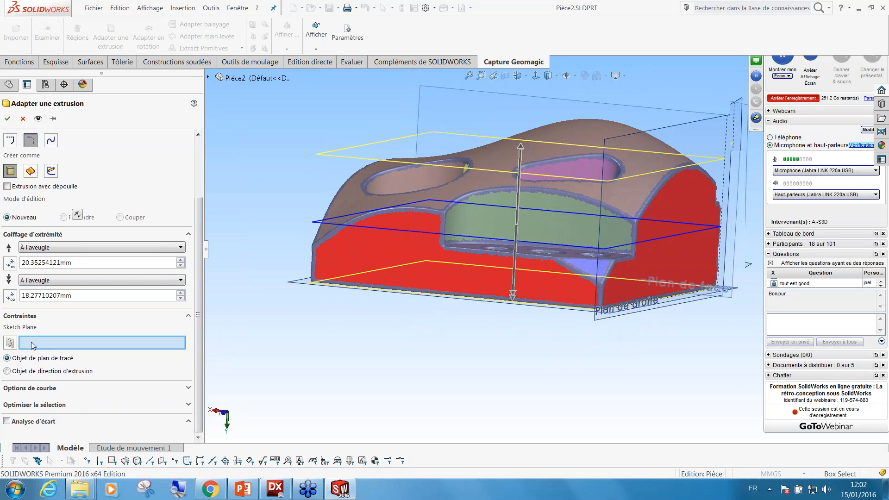
pyautogui.click(293, 284)
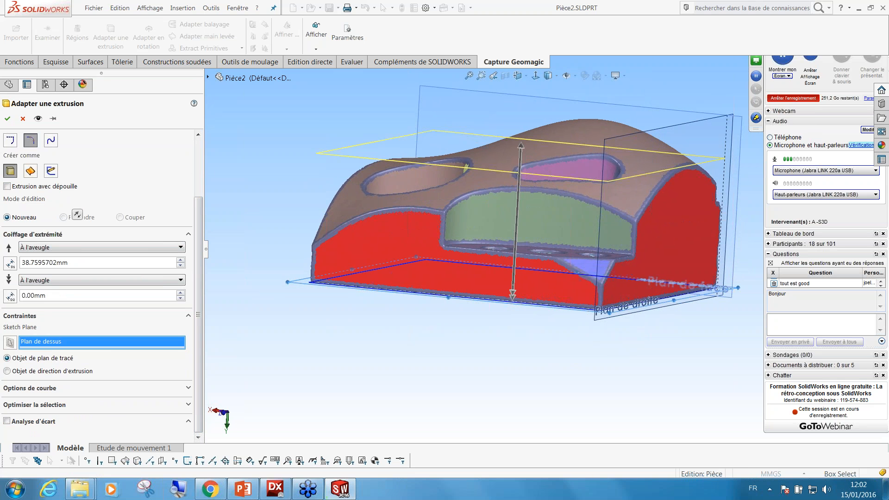
# Extend the extrusion's upward depth to about 63.76 mm, above the domed top of the mesh.
pyautogui.moveTo(289, 364); pyautogui.dragTo(352, 392, button='middle')
pyautogui.moveTo(524, 176); pyautogui.dragTo(573, 213, button='middle')
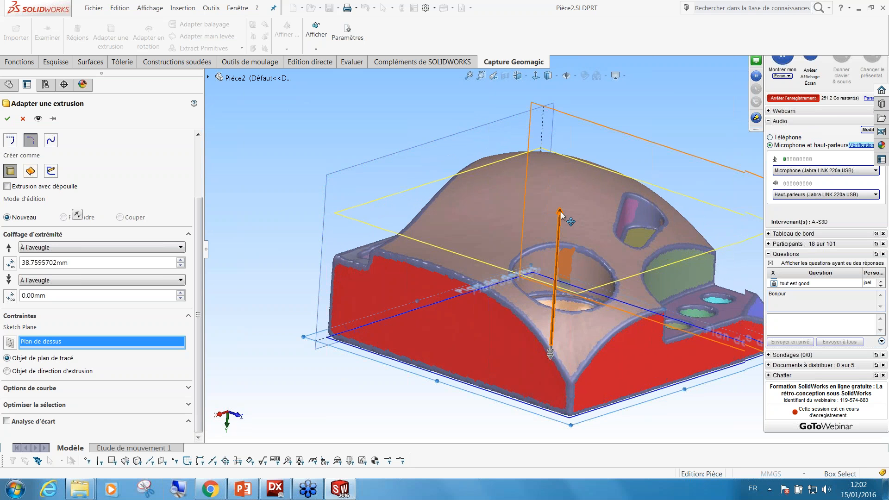
pyautogui.moveTo(561, 214); pyautogui.dragTo(566, 141)
pyautogui.moveTo(568, 153)
pyautogui.mouseDown(button='middle')
pyautogui.moveTo(581, 139)
pyautogui.moveTo(607, 136)
pyautogui.moveTo(570, 150)
pyautogui.mouseUp(button='middle')
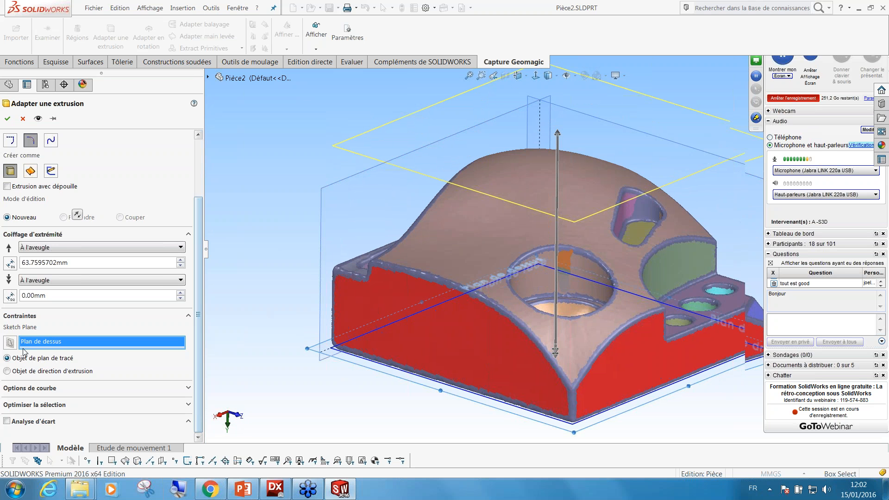
# Enable the deviation analysis (Analyse d'écart) and examine how the extrusion fits each side of the mesh.
pyautogui.click(7, 421)
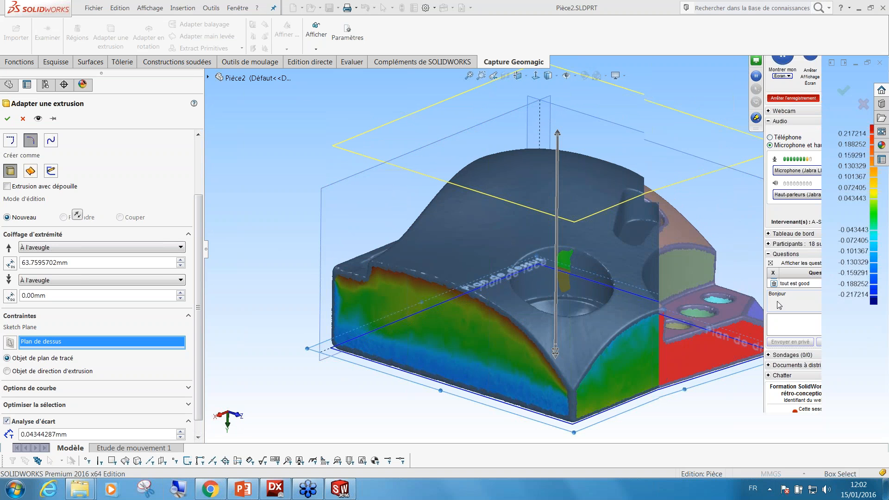
pyautogui.moveTo(432, 313)
pyautogui.mouseDown(button='middle')
pyautogui.moveTo(450, 321)
pyautogui.moveTo(312, 284)
pyautogui.moveTo(463, 324)
pyautogui.moveTo(648, 331)
pyautogui.mouseUp(button='middle')
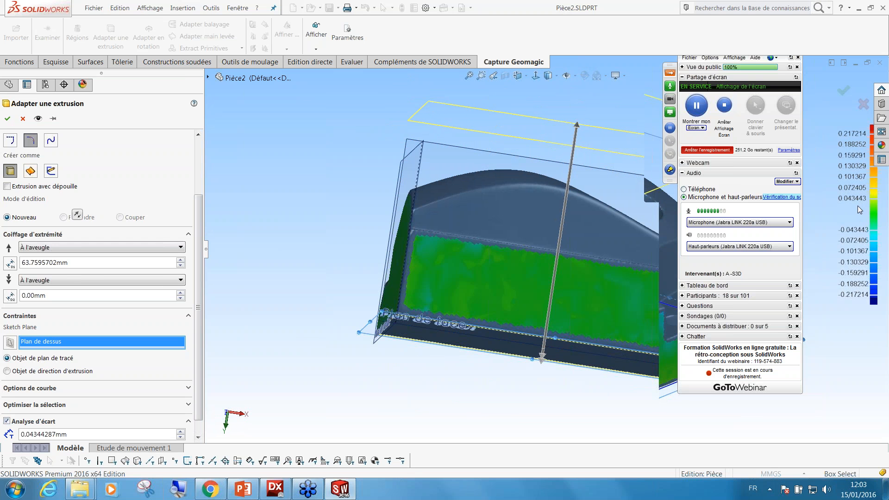
pyautogui.moveTo(412, 243); pyautogui.dragTo(581, 245, button='middle')
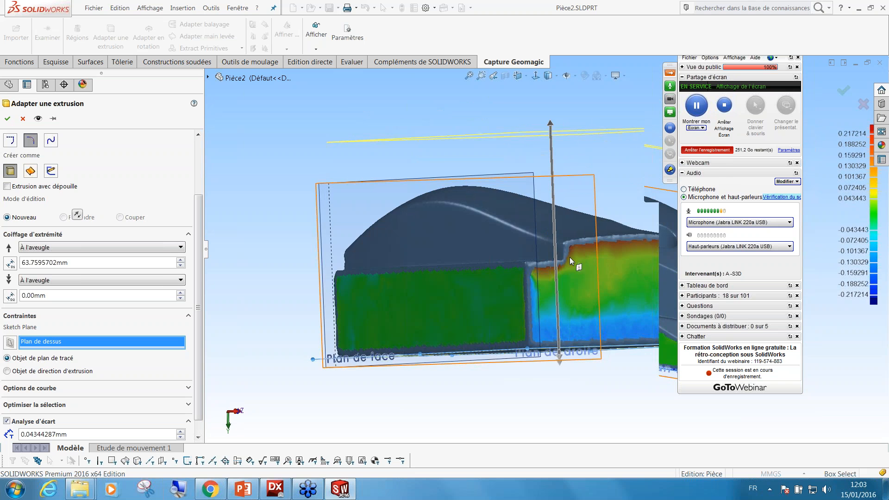
pyautogui.moveTo(602, 276); pyautogui.dragTo(502, 299, button='middle')
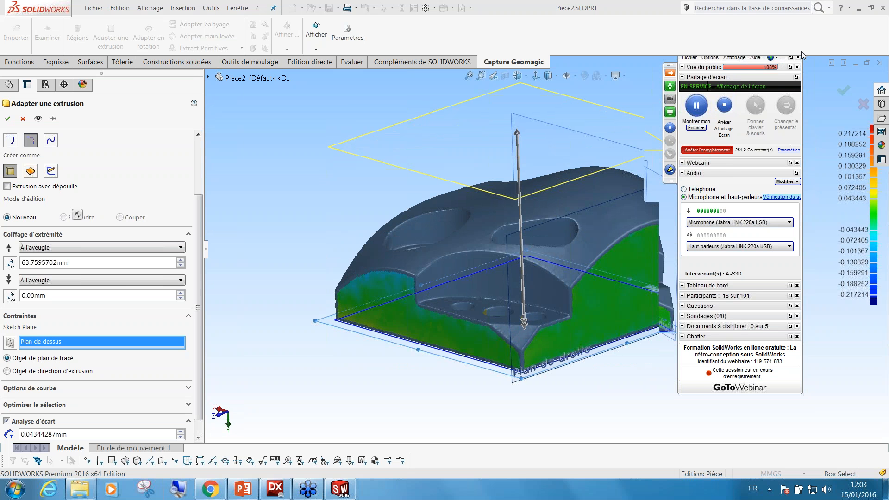
# Create the fitted solid extrusion around the mesh and expand the new feature to show its sketch.
pyautogui.click(8, 119)
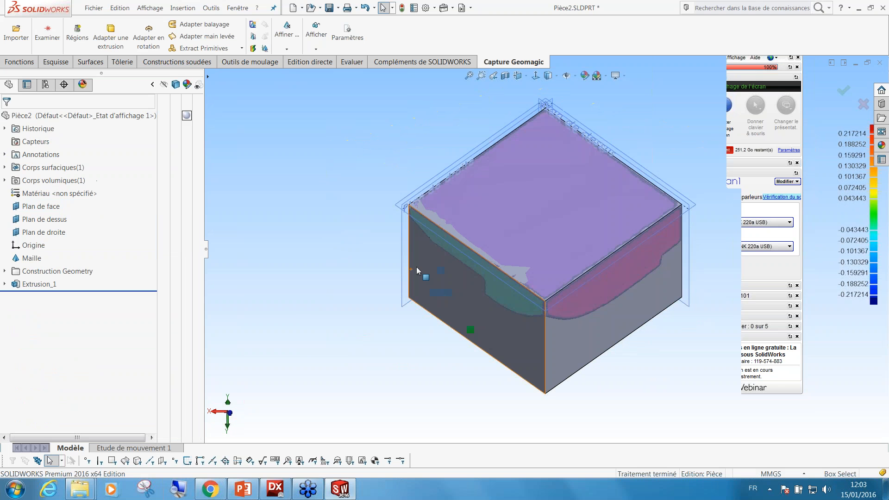
pyautogui.moveTo(580, 311); pyautogui.dragTo(444, 153, button='middle')
pyautogui.moveTo(541, 215); pyautogui.dragTo(456, 173, button='middle')
pyautogui.press('ctrl')
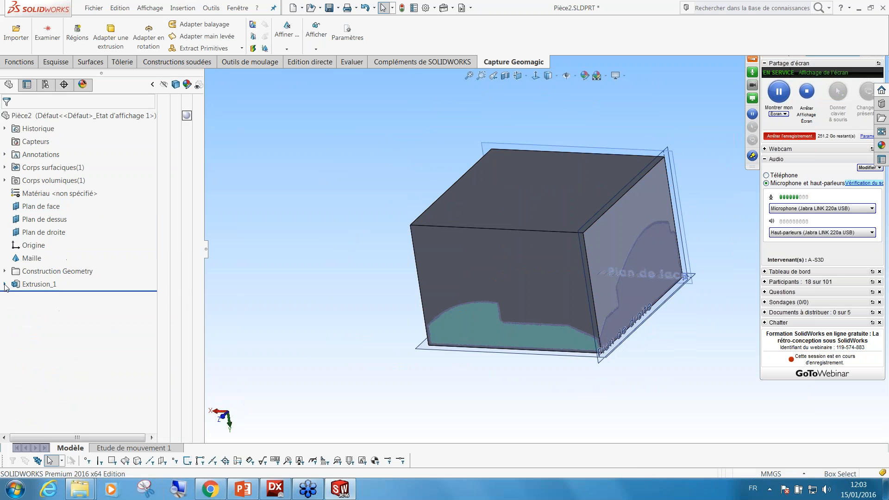
pyautogui.click(5, 284)
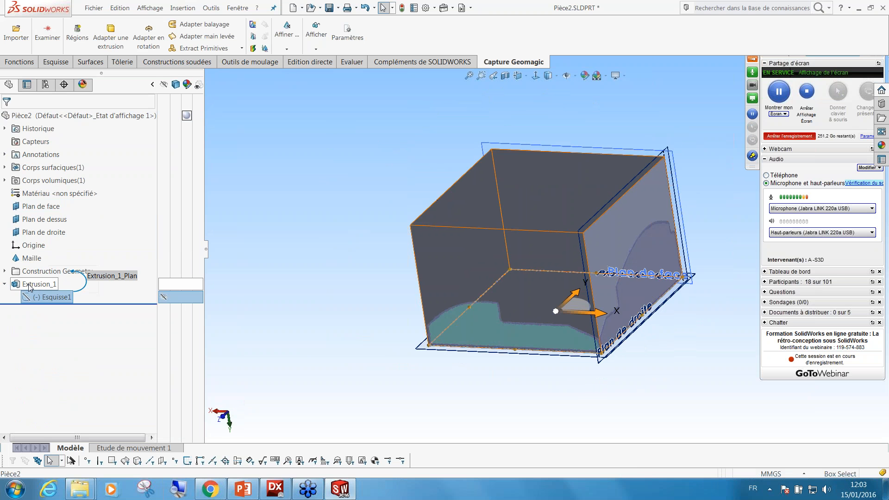
pyautogui.rightClick(30, 285)
pyautogui.click(36, 260)
pyautogui.click(23, 119)
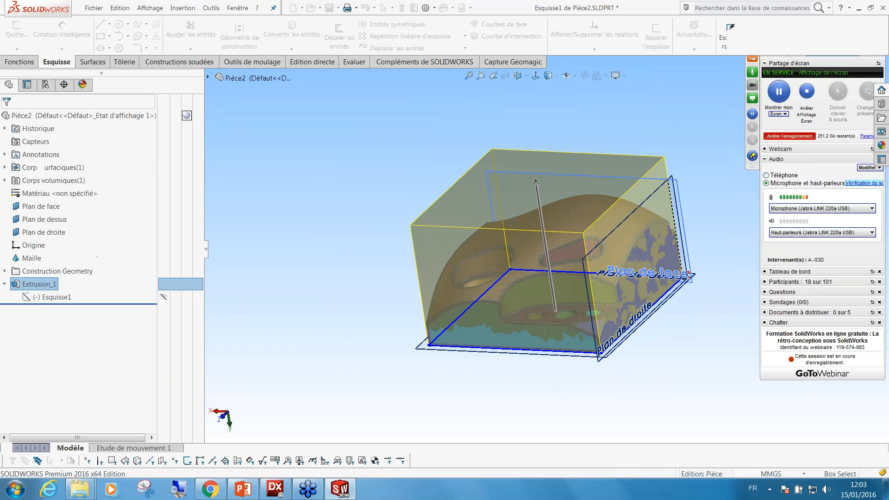
# Edit the extrusion's sketch and make the rectangle's corner nearest the origin coincident with the origin.
pyautogui.rightClick(50, 299)
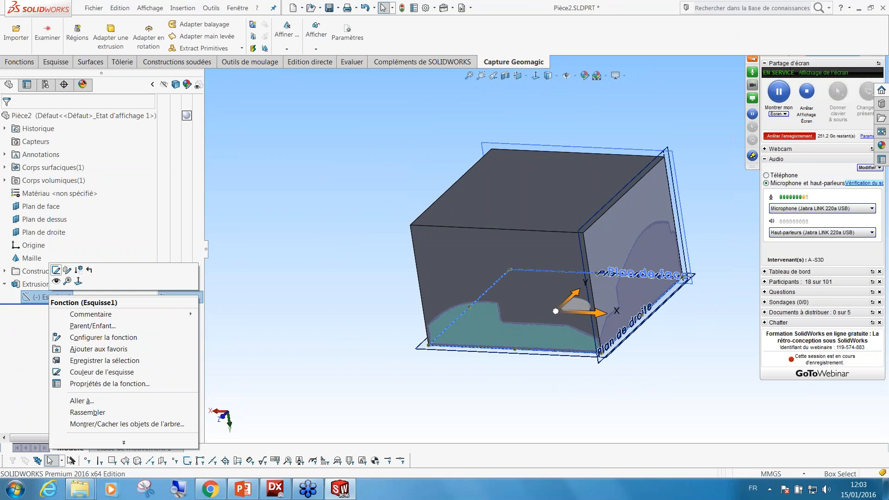
pyautogui.click(56, 269)
pyautogui.moveTo(518, 315); pyautogui.dragTo(566, 371, button='middle')
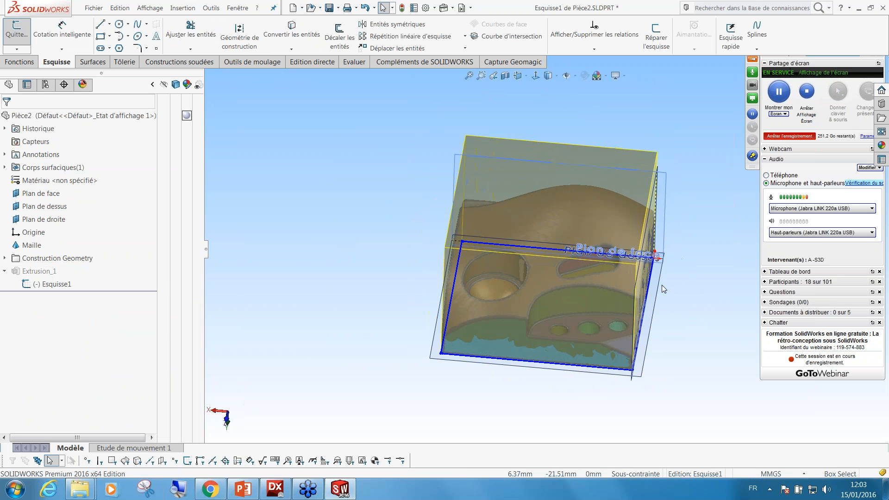
pyautogui.scroll(-4, 661, 283)
pyautogui.scroll(-4, 610, 207)
pyautogui.scroll(-5, 610, 206)
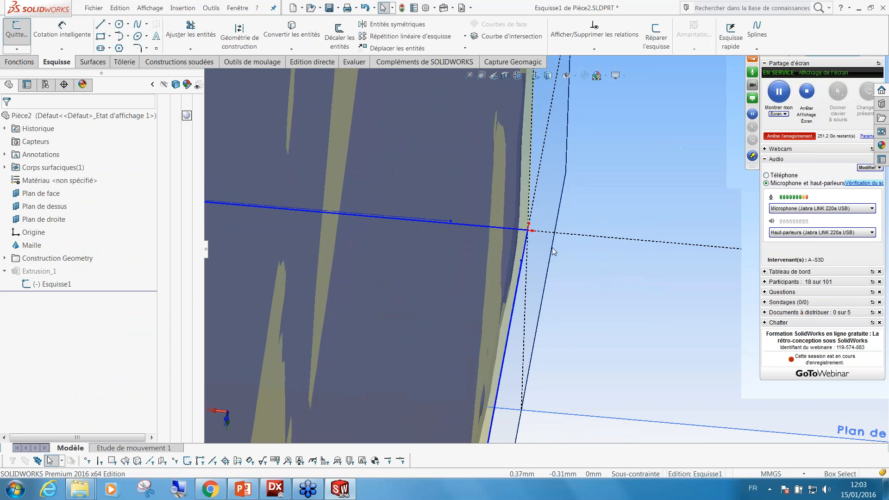
pyautogui.scroll(-4, 523, 235)
pyautogui.scroll(-3, 518, 237)
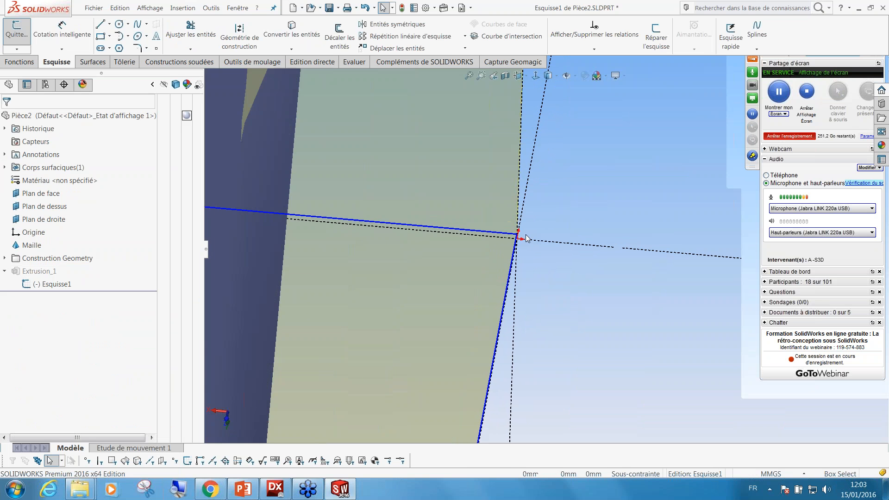
pyautogui.click(510, 248)
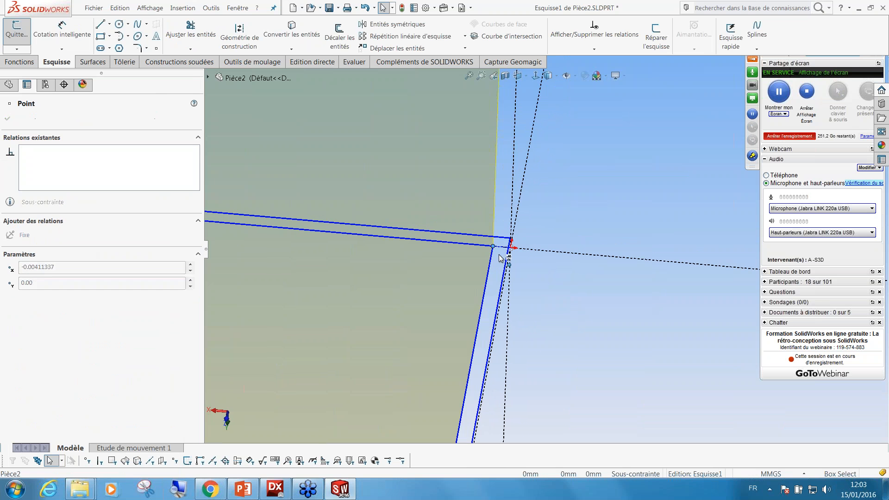
pyautogui.moveTo(510, 250); pyautogui.dragTo(511, 249)
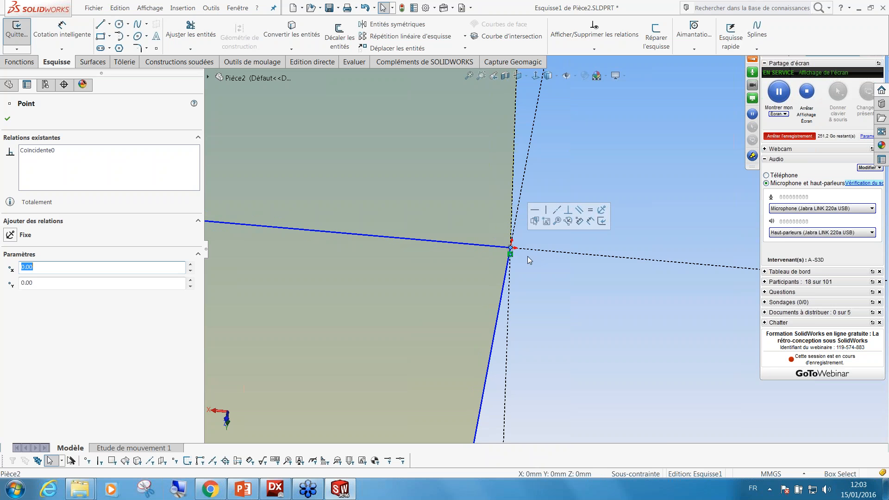
# Dimension the rectangle's edge running along the X direction from the origin as 94 mm.
pyautogui.scroll(3, 527, 257)
pyautogui.scroll(2, 555, 281)
pyautogui.scroll(2, 568, 304)
pyautogui.click(42, 45)
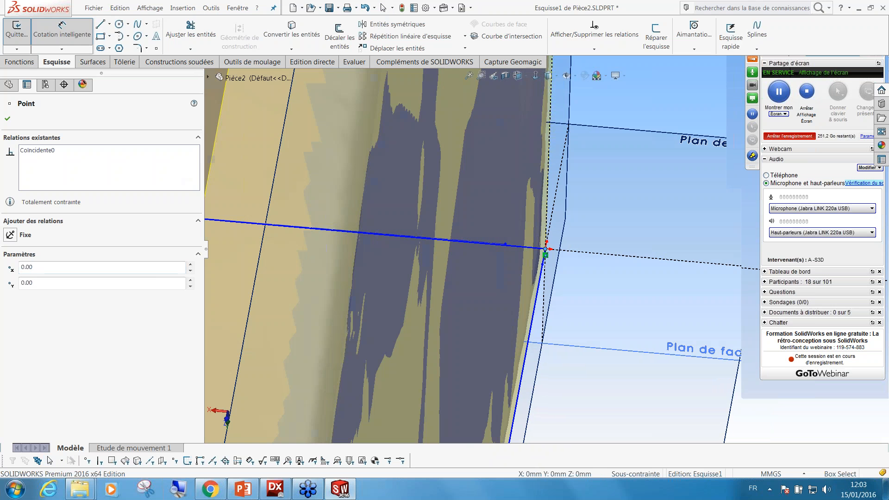
pyautogui.click(527, 354)
pyautogui.scroll(3, 586, 379)
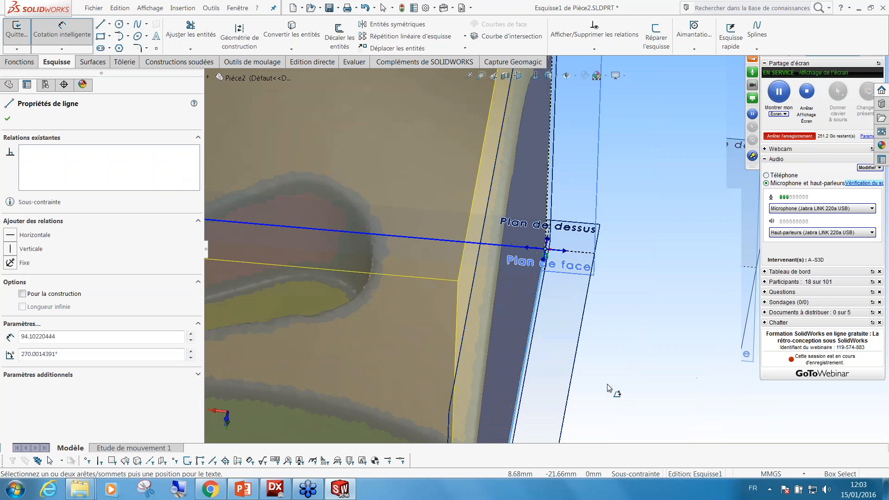
pyautogui.click(72, 39)
pyautogui.click(72, 39)
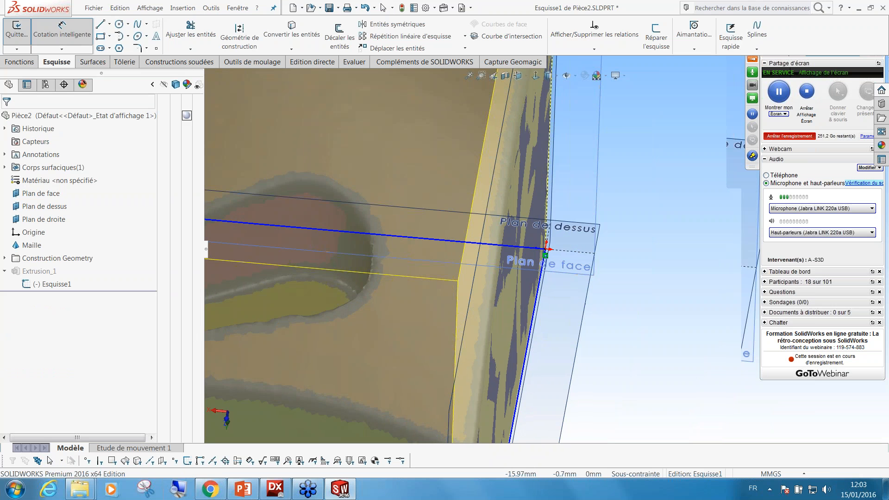
pyautogui.click(398, 236)
pyautogui.click(357, 156)
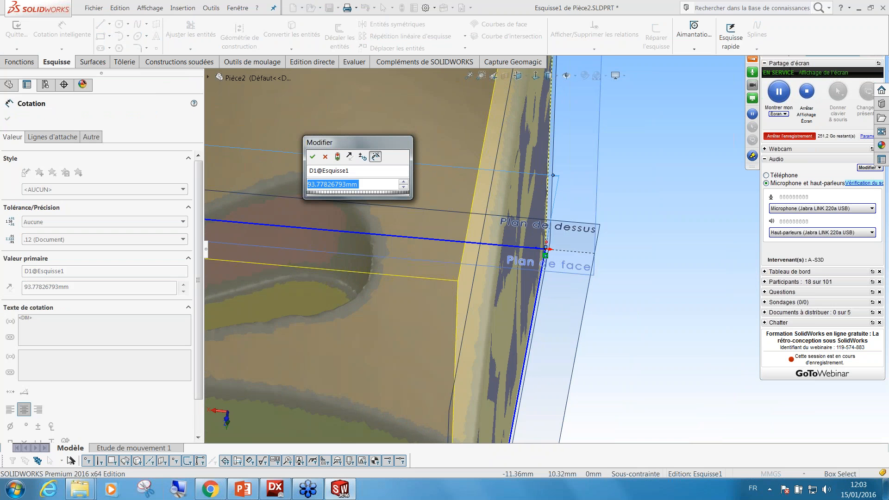
pyautogui.write('94')
pyautogui.press('Return')
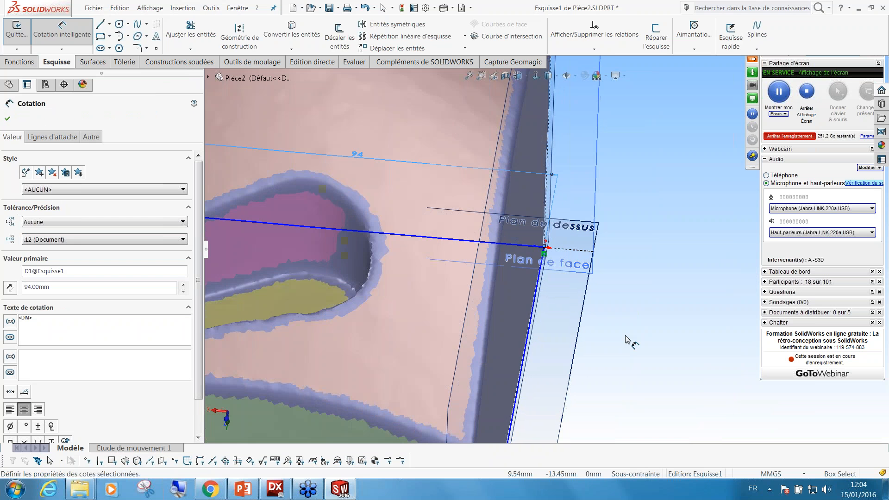
# Dimension the rectangle's adjacent edge, running along the Z direction from the origin, as 94 mm.
pyautogui.click(535, 305)
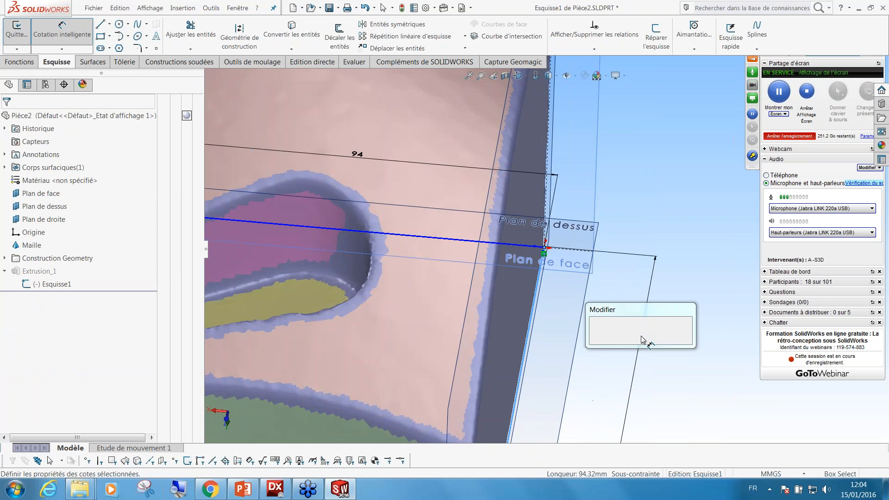
pyautogui.click(643, 340)
pyautogui.press('Return')
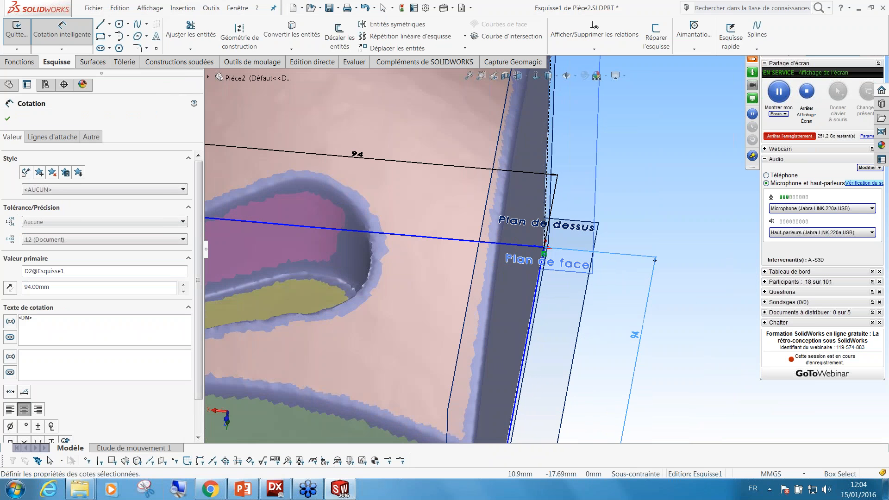
pyautogui.scroll(8, 526, 344)
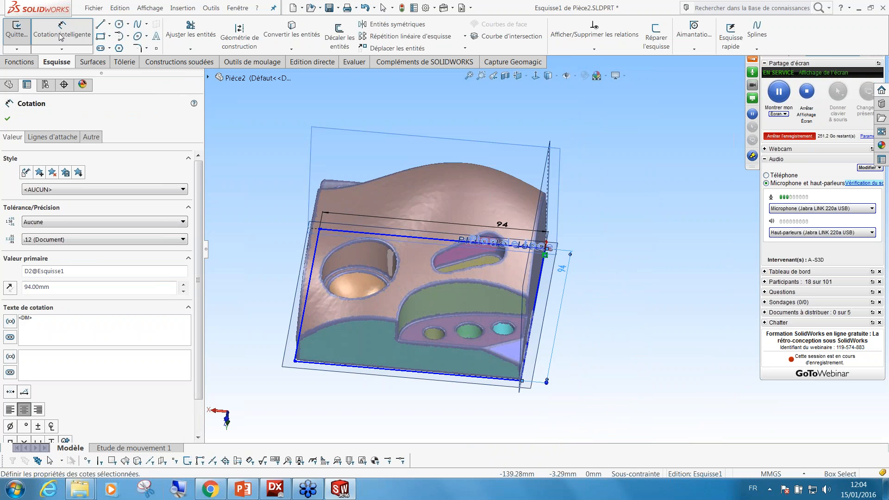
pyautogui.click(7, 119)
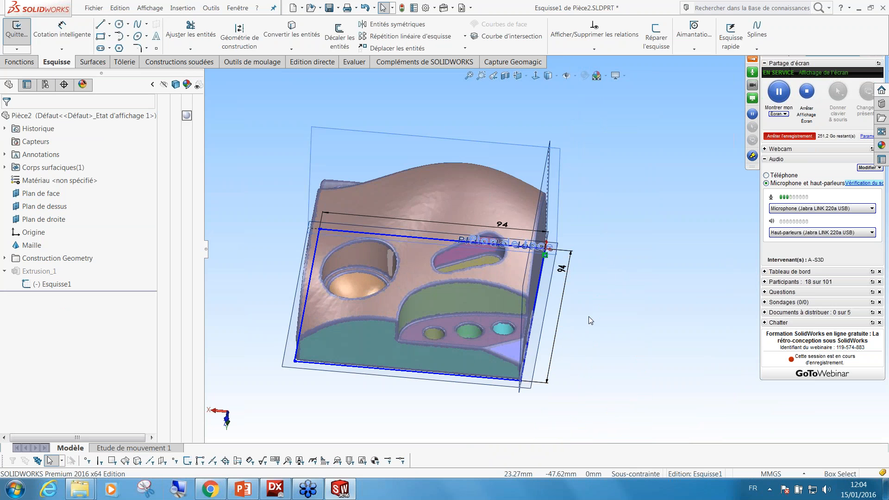
# Constrain the sketch rectangle's two edges that meet at the origin, one vertical and the other horizontal.
pyautogui.click(532, 314)
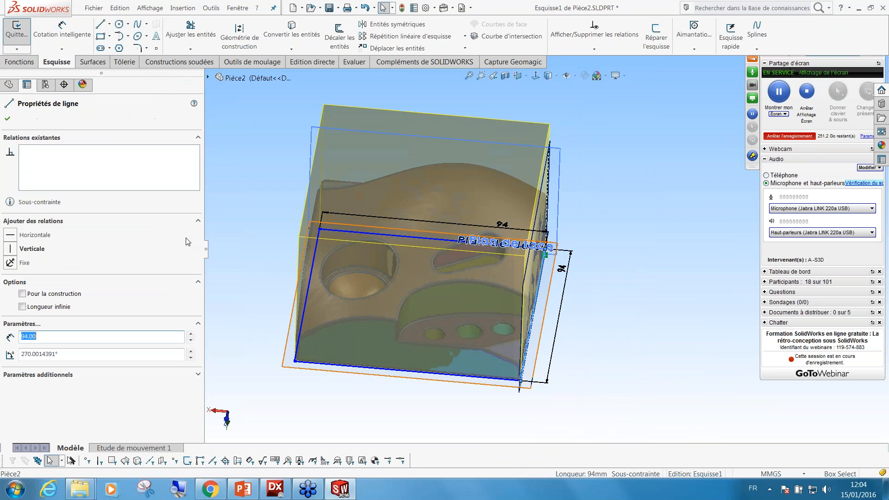
pyautogui.click(7, 249)
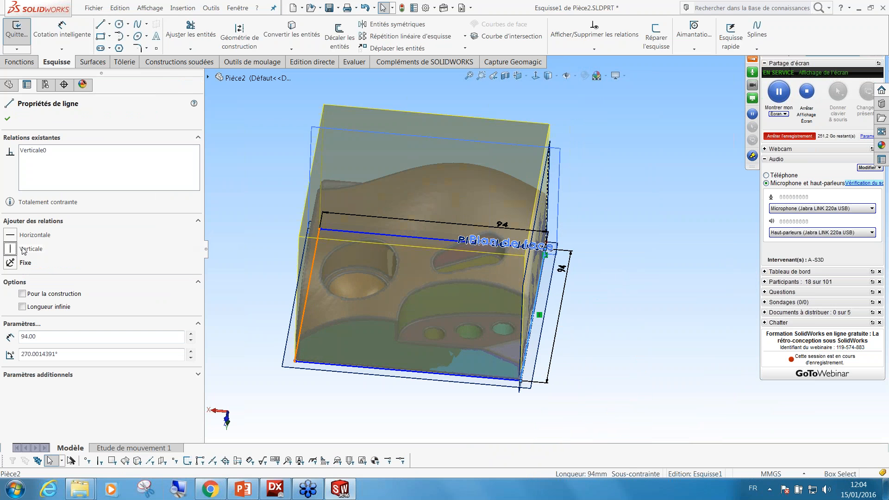
pyautogui.click(262, 273)
pyautogui.click(349, 229)
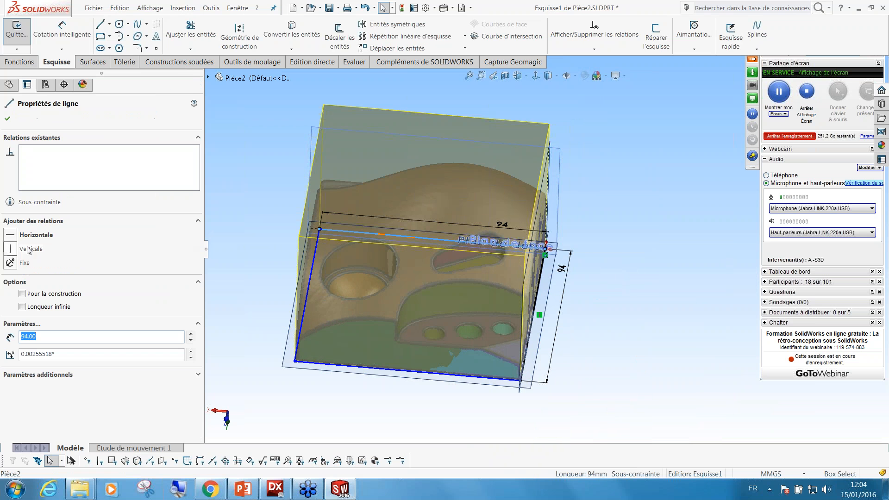
pyautogui.click(12, 235)
pyautogui.click(240, 232)
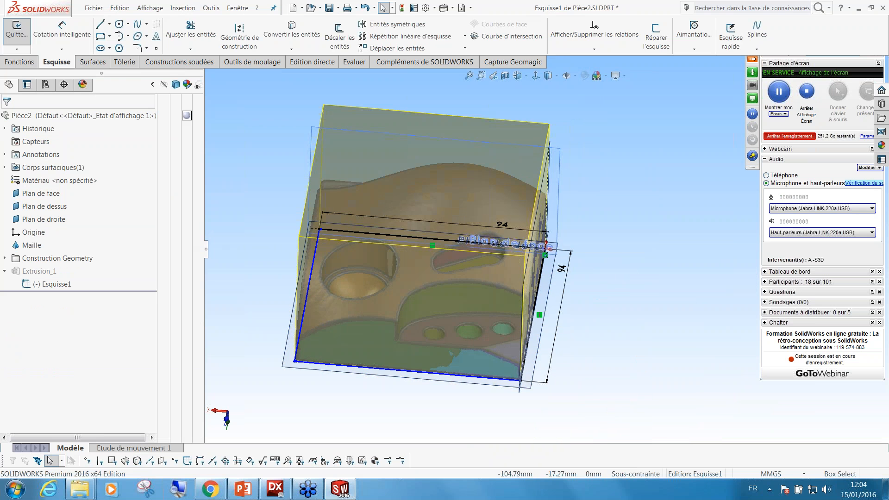
# Make each of the rectangle's two remaining edges perpendicular to its adjacent constrained edge to fully define the sketch.
pyautogui.click(310, 273)
pyautogui.keyDown('ctrl'); pyautogui.click(329, 231); pyautogui.keyUp('ctrl')
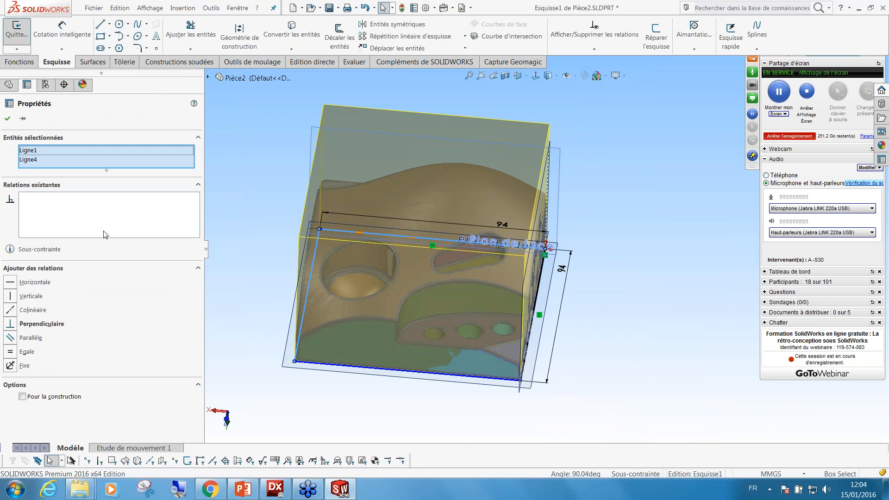
pyautogui.click(42, 324)
pyautogui.click(252, 264)
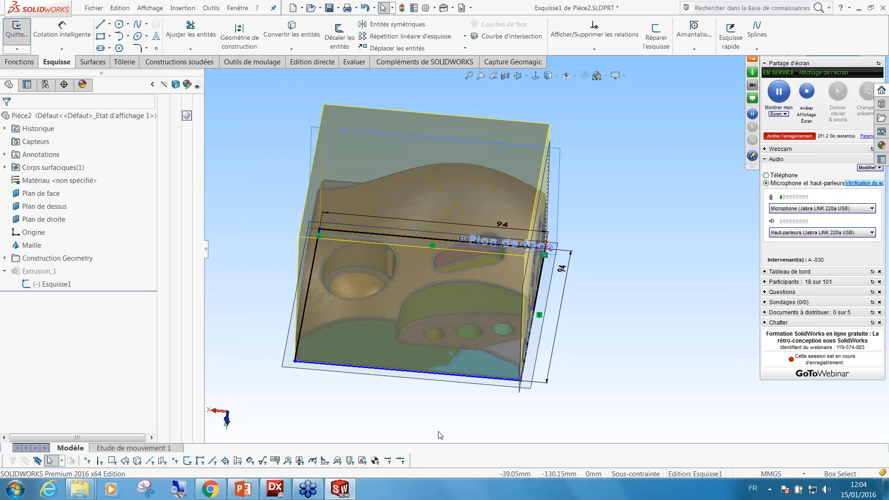
pyautogui.click(469, 376)
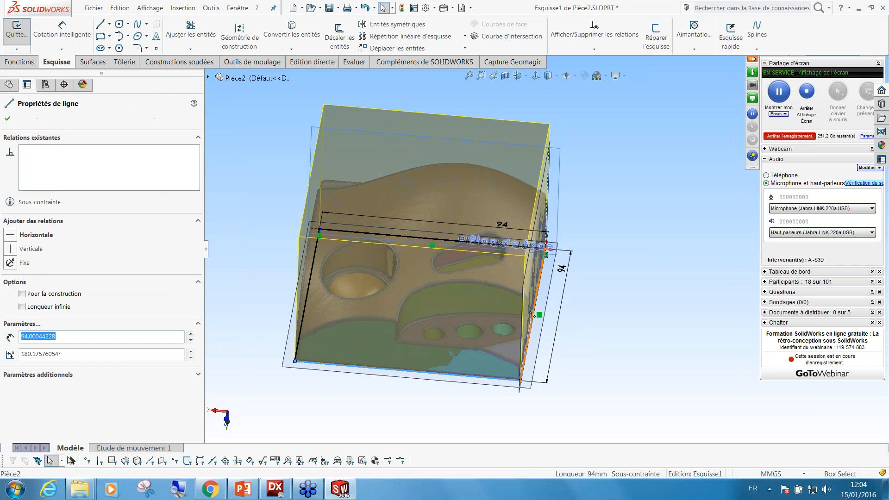
pyautogui.keyDown('ctrl'); pyautogui.click(532, 314); pyautogui.keyUp('ctrl')
pyautogui.click(28, 324)
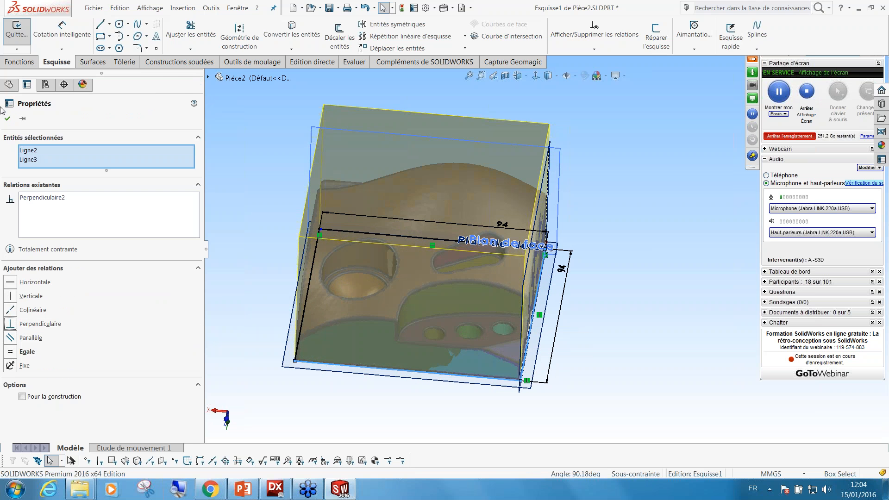
pyautogui.click(254, 191)
# Exit the extrusion's sketch and hide the extruded solid body.
pyautogui.moveTo(346, 342); pyautogui.dragTo(570, 273, button='middle')
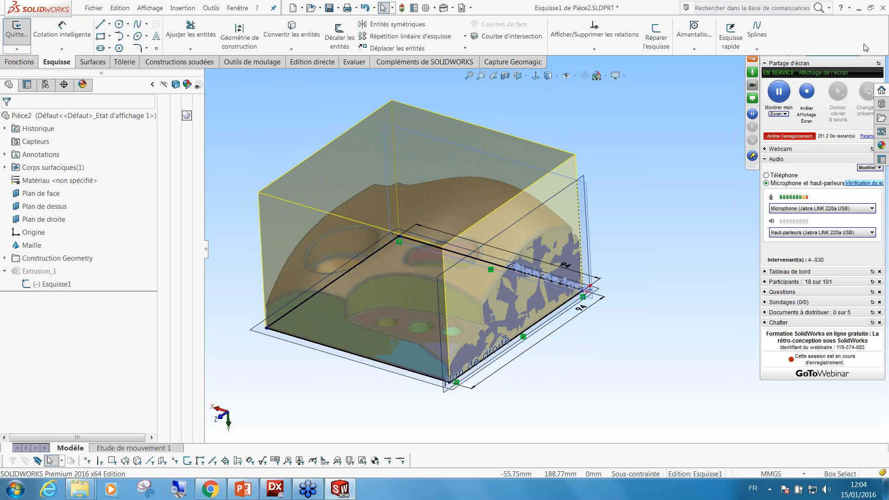
pyautogui.moveTo(810, 76); pyautogui.dragTo(725, 111)
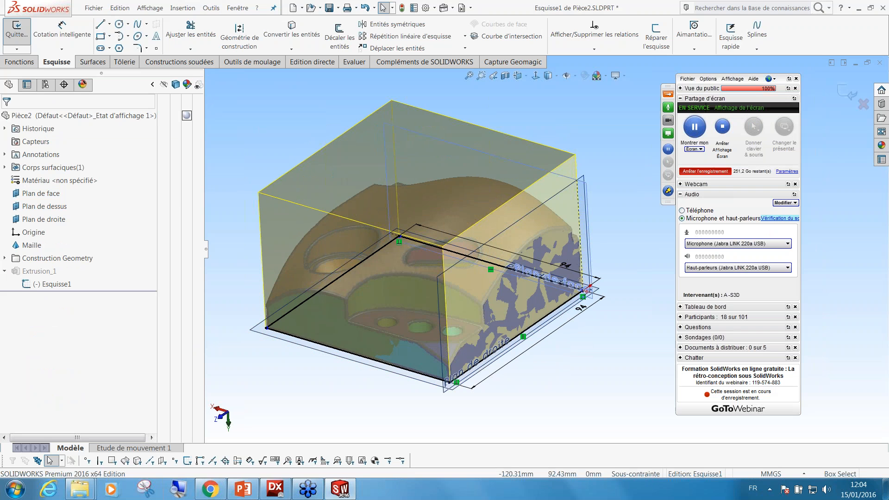
pyautogui.moveTo(401, 281)
pyautogui.mouseDown(button='middle')
pyautogui.moveTo(415, 270)
pyautogui.moveTo(408, 273)
pyautogui.mouseUp(button='middle')
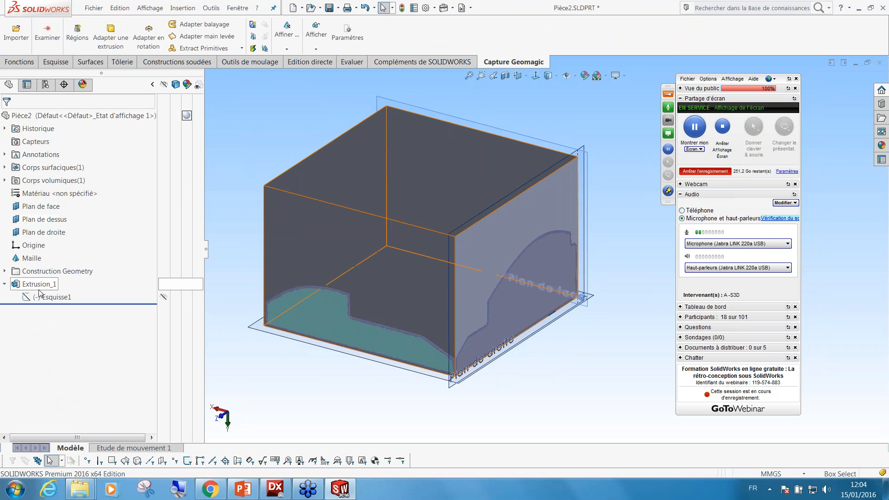
pyautogui.click(5, 180)
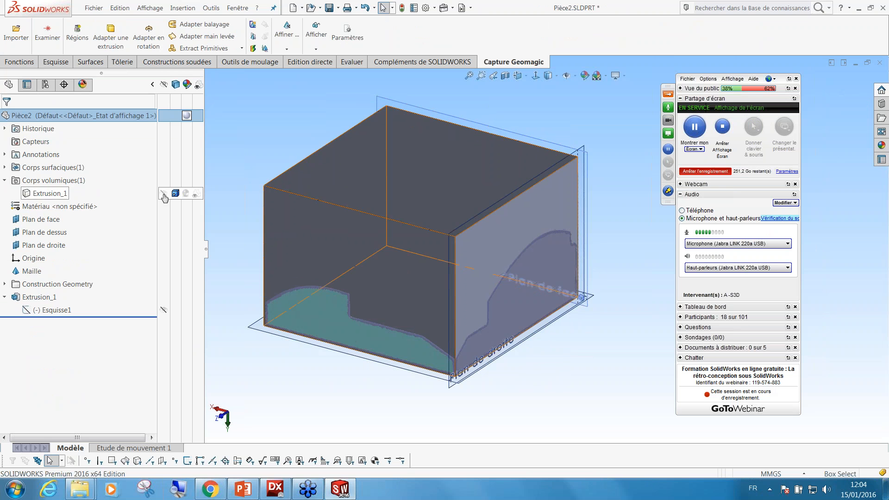
pyautogui.click(164, 194)
pyautogui.click(276, 132)
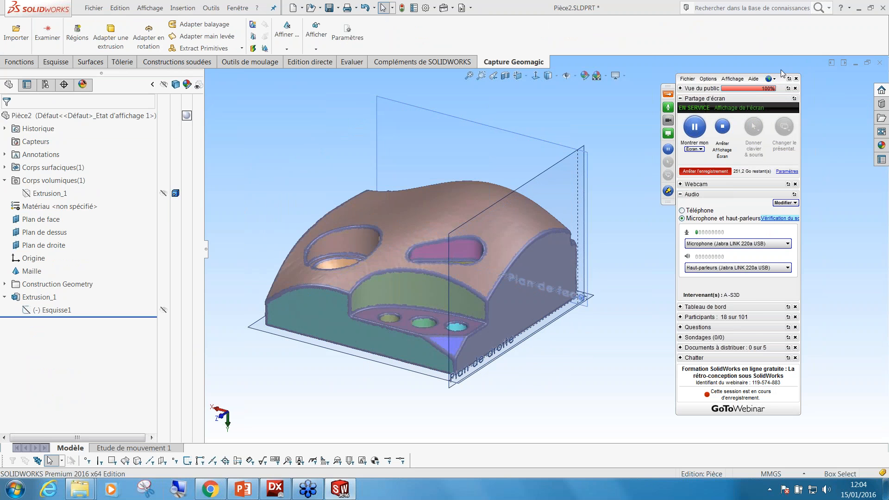
# Start a freeform surface fit on the large curved top region of the mesh.
pyautogui.moveTo(779, 78); pyautogui.dragTo(851, 51)
pyautogui.moveTo(259, 156); pyautogui.dragTo(262, 181, button='middle')
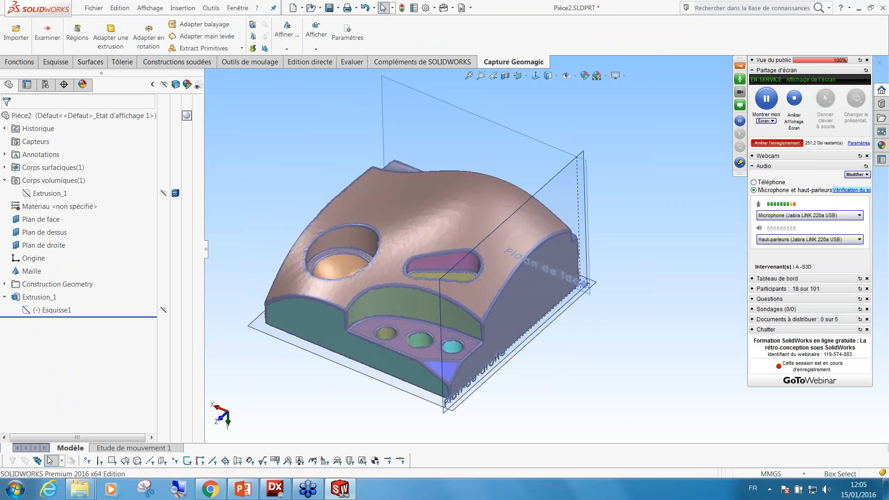
pyautogui.scroll(-3, 369, 384)
pyautogui.moveTo(404, 325); pyautogui.dragTo(438, 166, button='middle')
pyautogui.moveTo(429, 196); pyautogui.dragTo(439, 174, button='middle')
pyautogui.press('f')
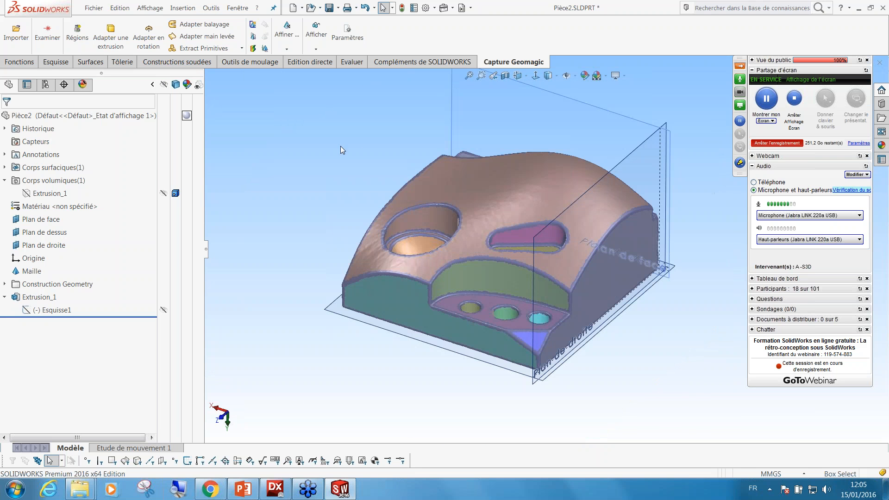
pyautogui.click(208, 36)
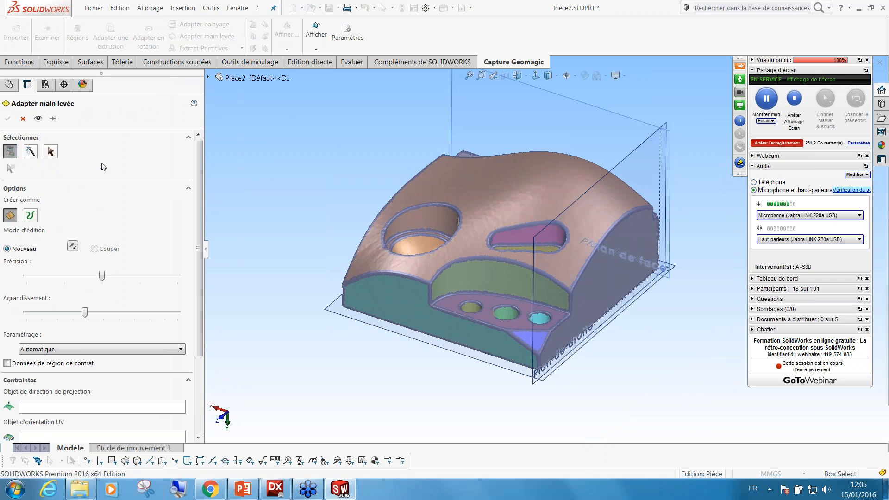
pyautogui.click(465, 189)
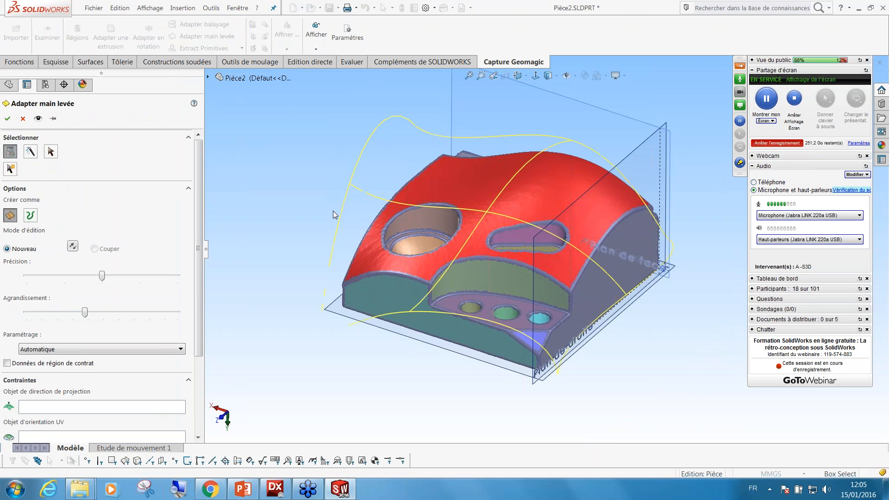
# Examine the freeform surface preview over the top region together with the fit options and constraints.
pyautogui.moveTo(448, 263)
pyautogui.mouseDown(button='middle')
pyautogui.moveTo(490, 149)
pyautogui.moveTo(508, 165)
pyautogui.moveTo(461, 253)
pyautogui.mouseUp(button='middle')
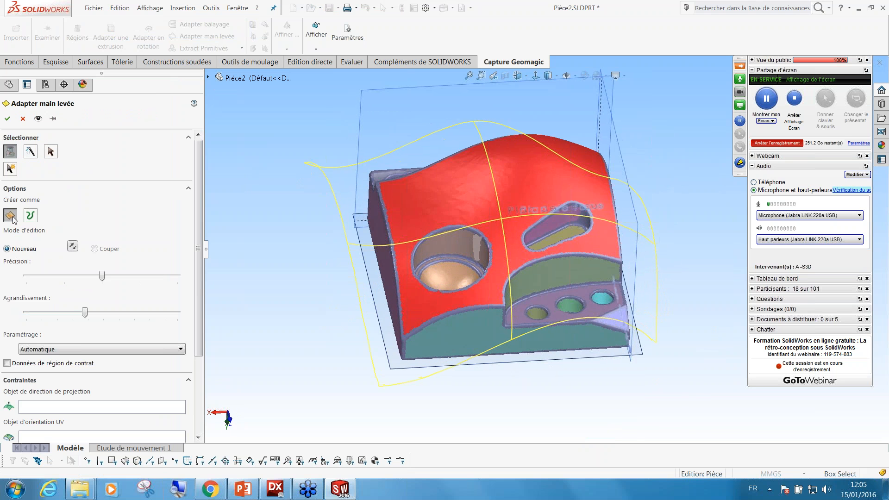
pyautogui.moveTo(199, 205); pyautogui.dragTo(198, 290)
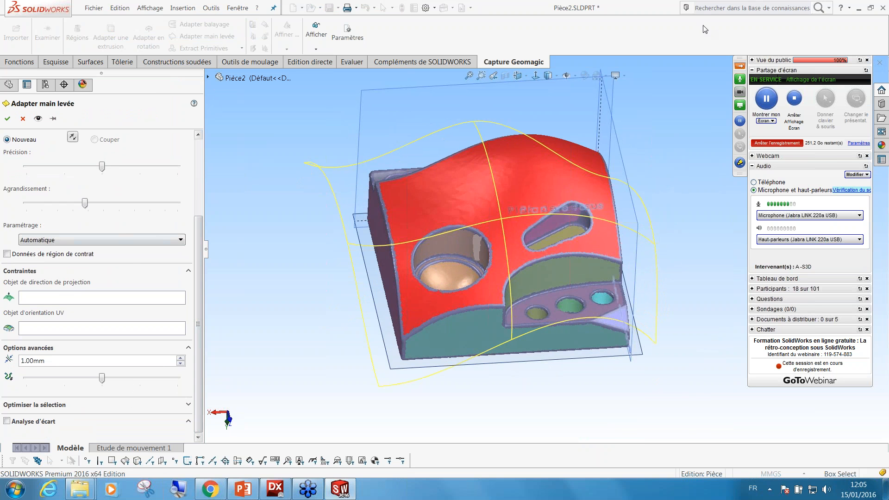
pyautogui.moveTo(614, 189); pyautogui.dragTo(435, 194, button='middle')
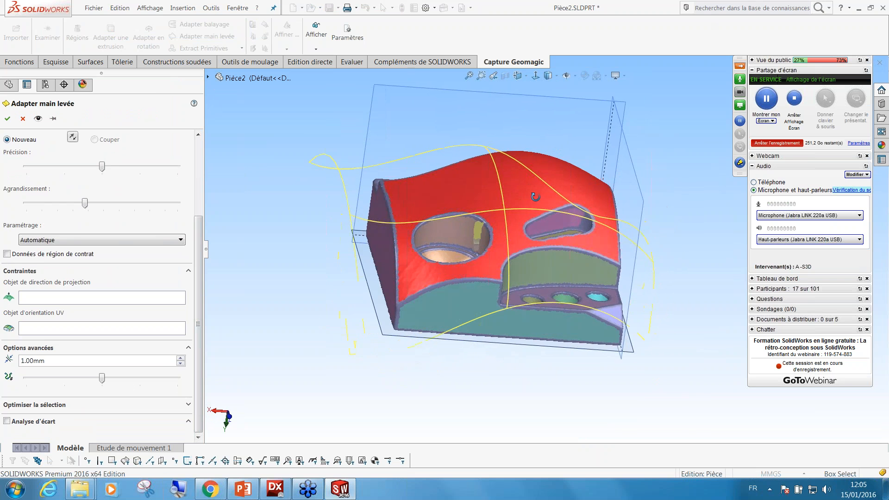
pyautogui.click(65, 244)
pyautogui.click(66, 242)
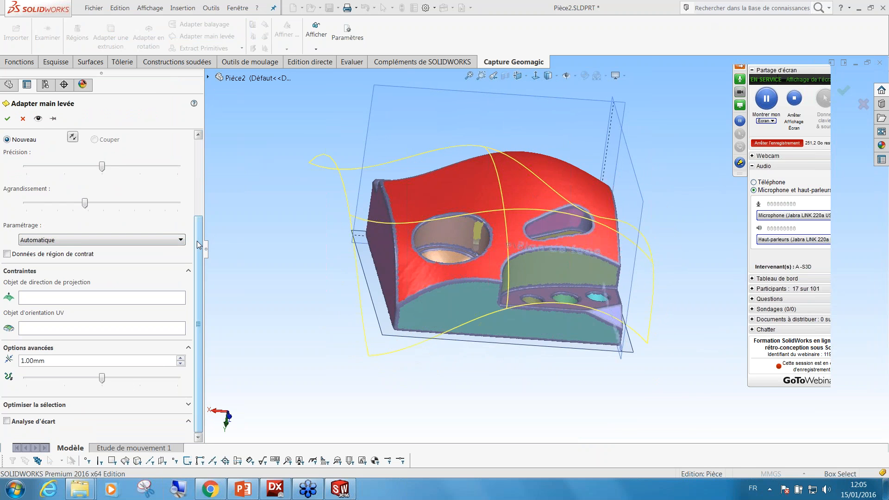
# Check the surface fit with the deviation analysis, turn the analysis off, and review the available parameterization types.
pyautogui.moveTo(197, 280)
pyautogui.mouseDown()
pyautogui.moveTo(203, 207)
pyautogui.moveTo(204, 273)
pyautogui.mouseUp()
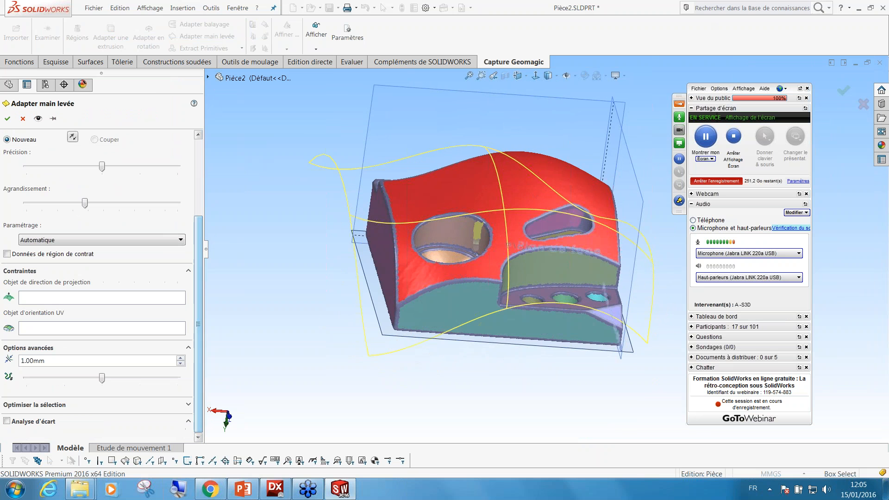
pyautogui.click(6, 421)
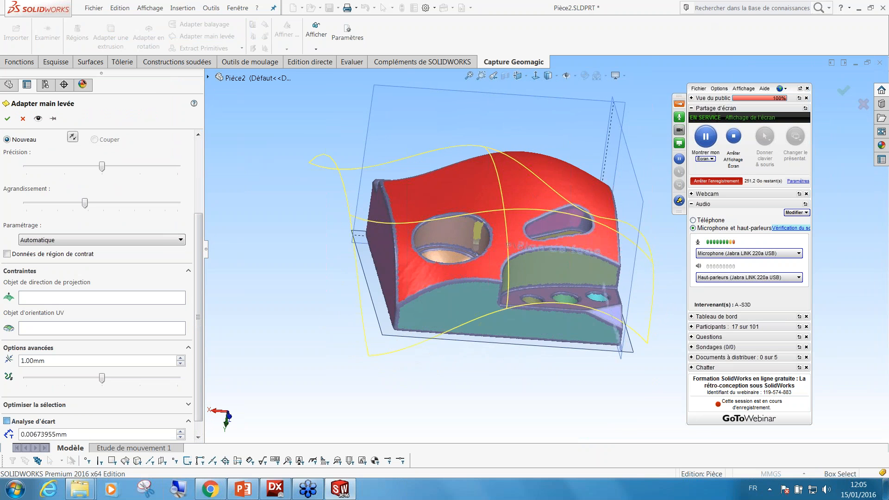
pyautogui.moveTo(513, 243); pyautogui.dragTo(304, 254, button='middle')
pyautogui.moveTo(202, 219)
pyautogui.mouseDown()
pyautogui.moveTo(202, 145)
pyautogui.moveTo(202, 230)
pyautogui.mouseUp()
pyautogui.click(6, 404)
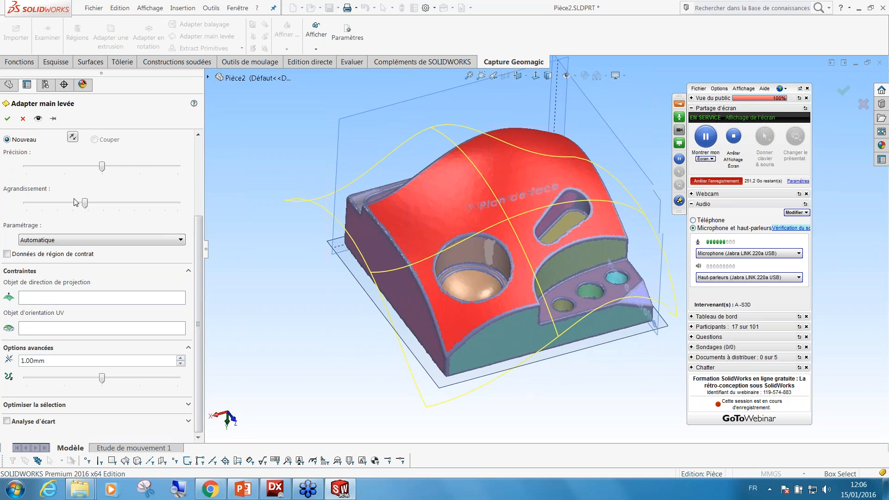
pyautogui.click(62, 240)
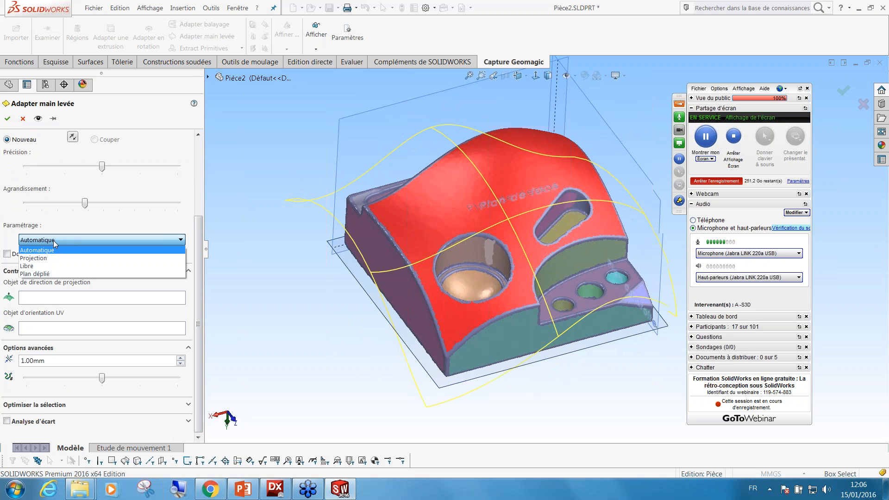
pyautogui.click(53, 242)
# With manual rectangular selection, exclude a small patch of mesh at the circular pocket's rim from the fitted region.
pyautogui.moveTo(202, 232); pyautogui.dragTo(202, 157)
pyautogui.scroll(-6, 448, 271)
pyautogui.moveTo(424, 293); pyautogui.dragTo(445, 273, button='middle')
pyautogui.moveTo(356, 250); pyautogui.dragTo(354, 250, button='middle')
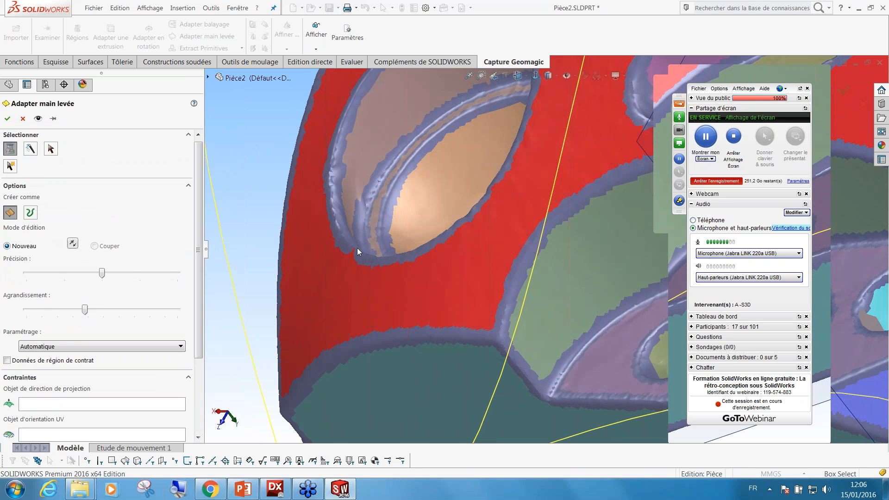
pyautogui.moveTo(390, 293); pyautogui.dragTo(454, 292, button='middle')
pyautogui.click(51, 149)
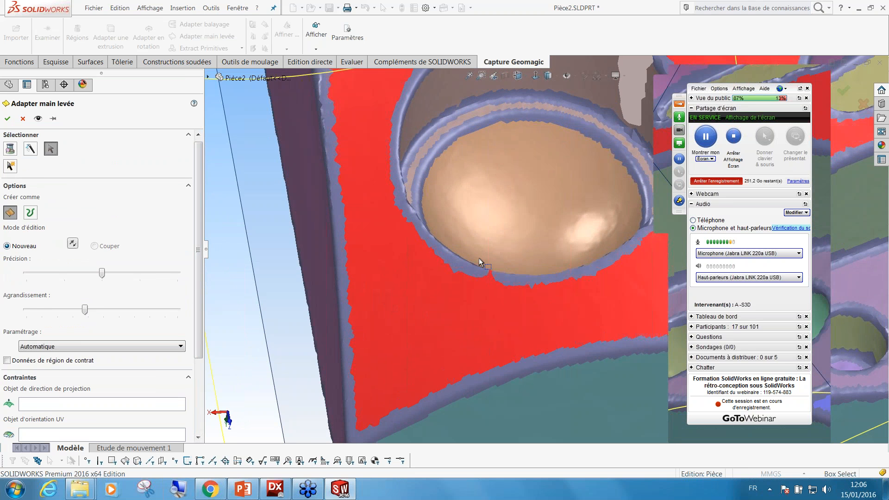
pyautogui.moveTo(476, 258); pyautogui.dragTo(516, 280)
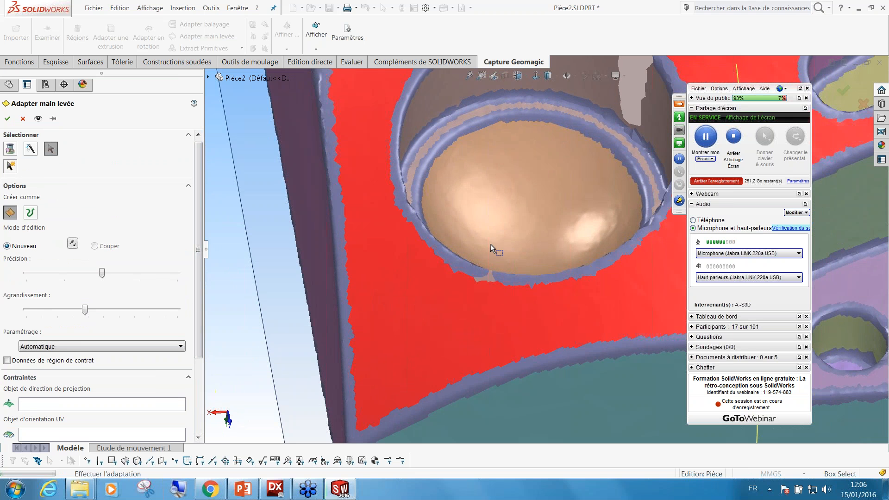
# With lasso selection, exclude a ring of mesh all around the circular pocket from the freeform fit.
pyautogui.rightClick(490, 243)
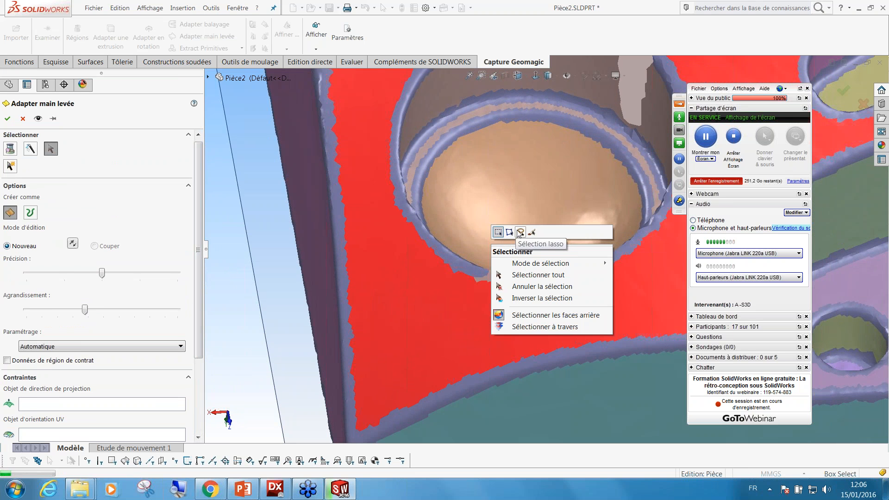
pyautogui.click(521, 232)
pyautogui.moveTo(519, 231)
pyautogui.mouseDown(button='middle')
pyautogui.moveTo(584, 221)
pyautogui.moveTo(590, 193)
pyautogui.moveTo(485, 138)
pyautogui.mouseUp(button='middle')
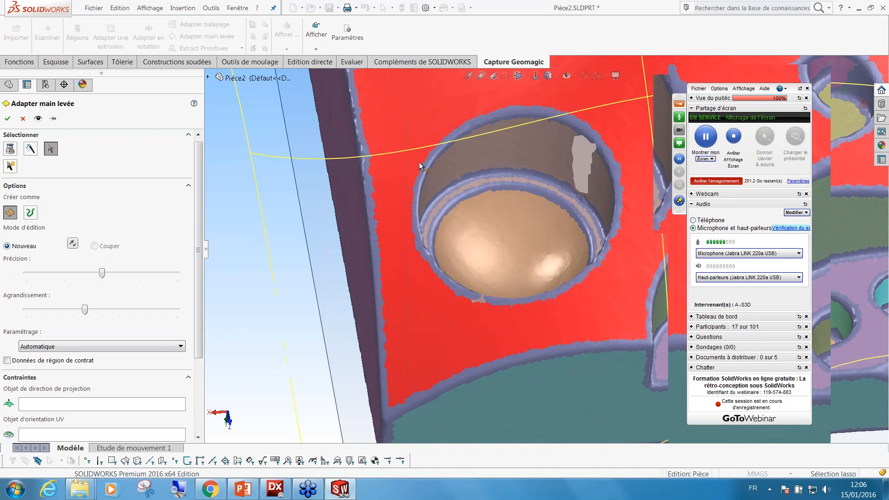
pyautogui.moveTo(420, 161)
pyautogui.mouseDown()
pyautogui.moveTo(499, 107)
pyautogui.moveTo(586, 114)
pyautogui.moveTo(611, 133)
pyautogui.moveTo(627, 178)
pyautogui.moveTo(609, 270)
pyautogui.moveTo(585, 293)
pyautogui.moveTo(494, 312)
pyautogui.moveTo(435, 298)
pyautogui.moveTo(403, 237)
pyautogui.moveTo(419, 161)
pyautogui.mouseUp()
pyautogui.moveTo(498, 248); pyautogui.dragTo(496, 235, button='middle')
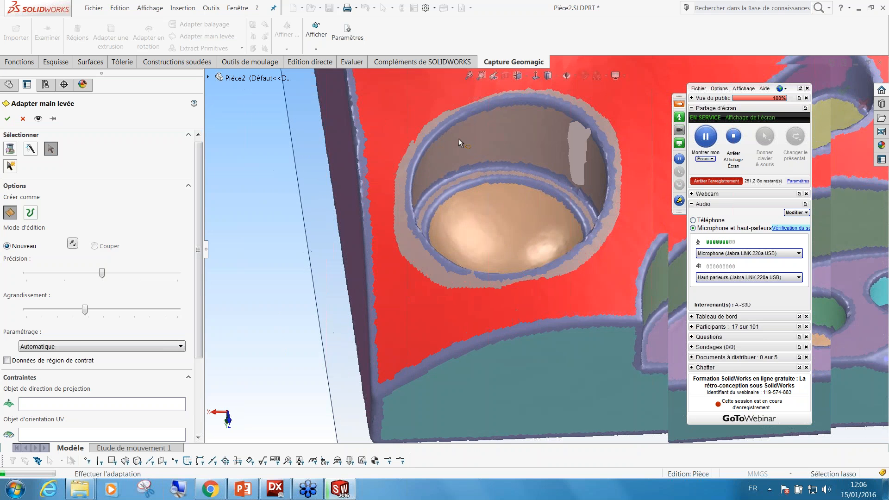
pyautogui.moveTo(483, 92)
pyautogui.mouseDown()
pyautogui.moveTo(547, 87)
pyautogui.moveTo(550, 97)
pyautogui.mouseUp()
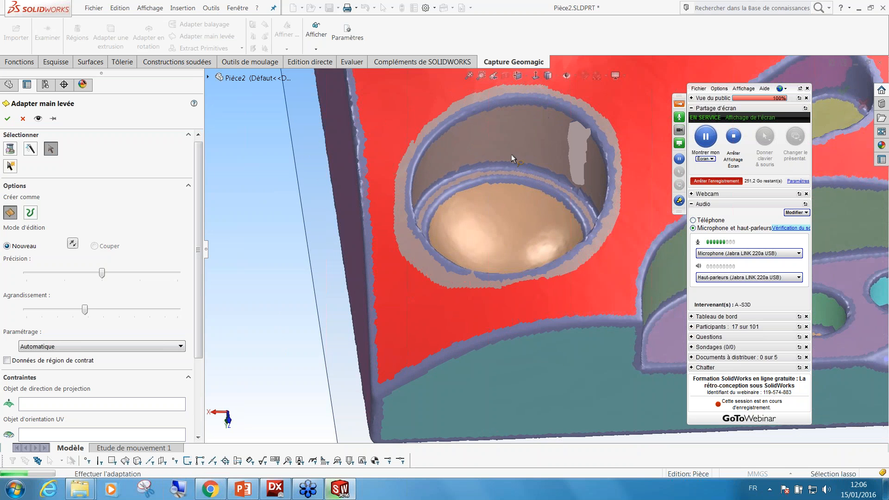
pyautogui.scroll(3, 607, 219)
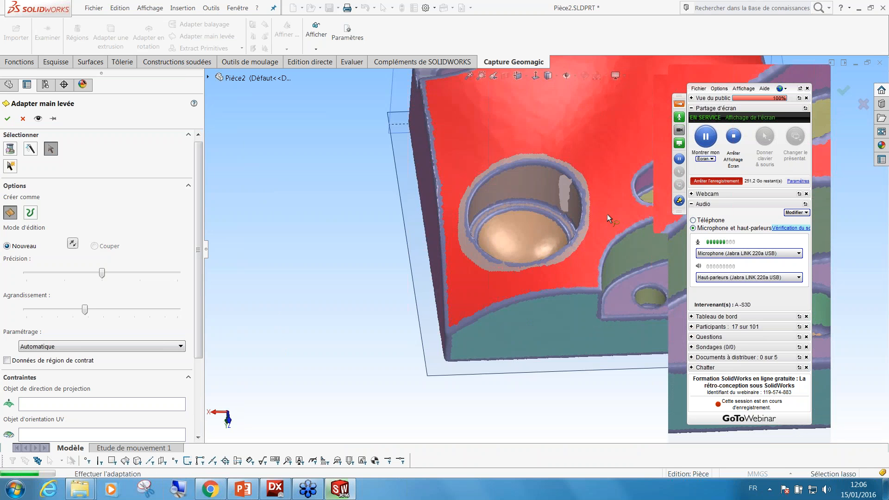
pyautogui.moveTo(527, 233); pyautogui.dragTo(448, 229, button='middle')
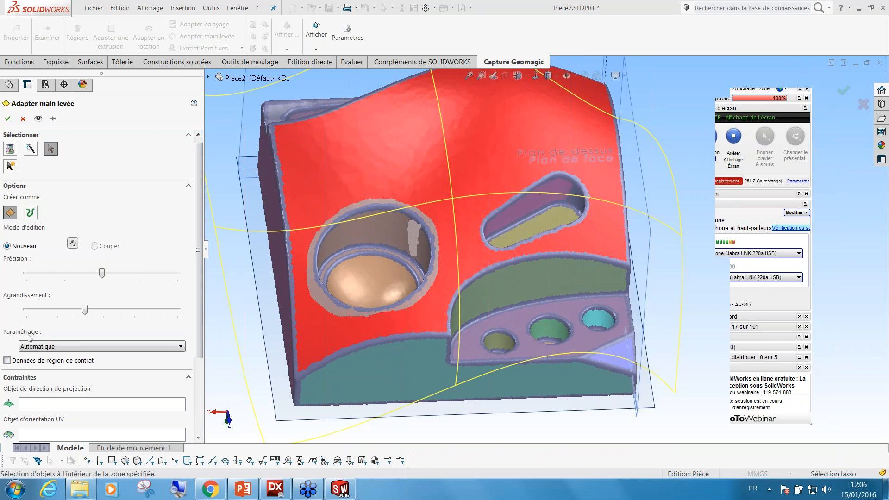
pyautogui.moveTo(199, 249); pyautogui.dragTo(199, 322)
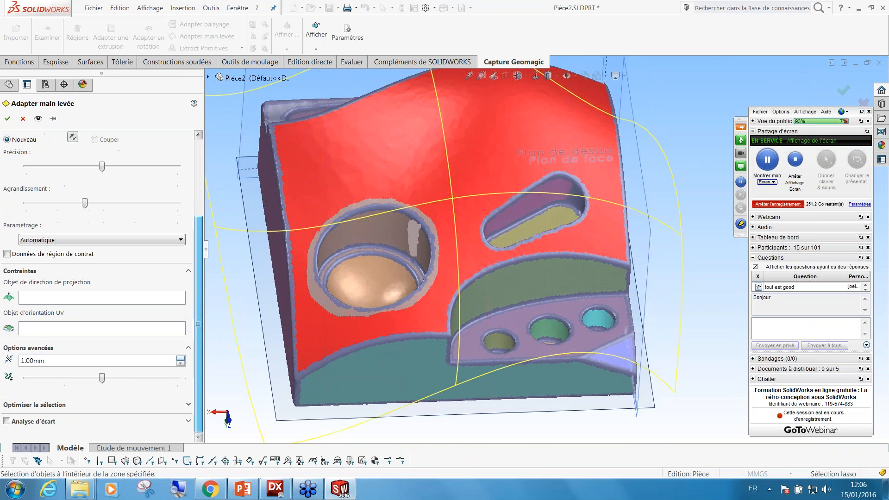
# Turn on the fit's deviation analysis, change the freeform parameterization to Projection, and raise the precision.
pyautogui.click(7, 421)
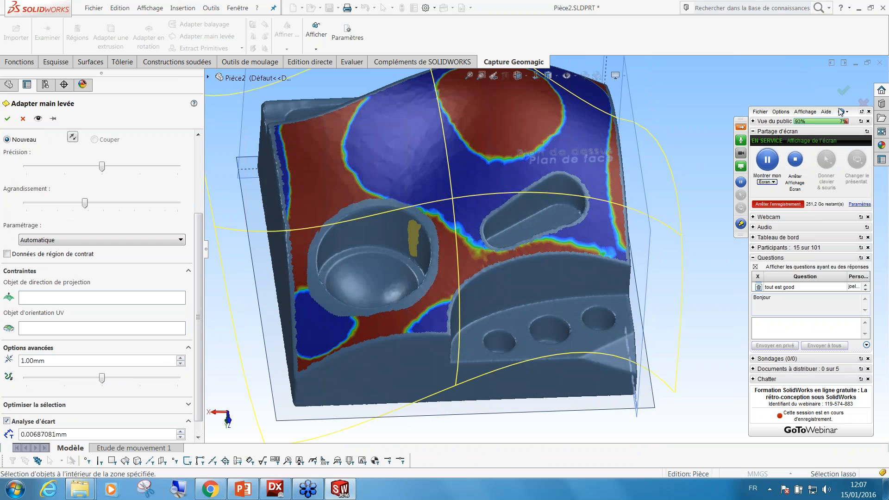
pyautogui.click(71, 237)
pyautogui.click(46, 255)
pyautogui.moveTo(105, 170); pyautogui.dragTo(143, 169)
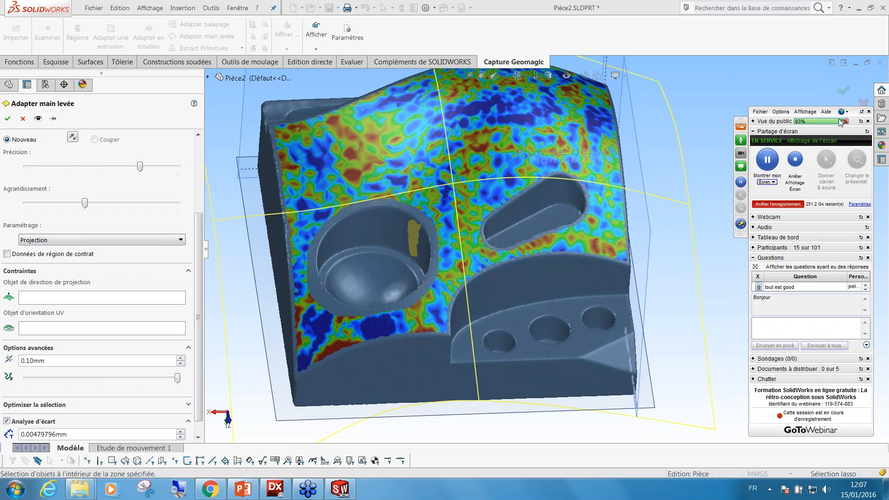
# Inspect the deviation colours over the top region and accept the freeform surface.
pyautogui.moveTo(449, 301); pyautogui.dragTo(481, 333, button='middle')
pyautogui.scroll(-5, 491, 302)
pyautogui.scroll(3, 486, 306)
pyautogui.moveTo(487, 248); pyautogui.dragTo(551, 250, button='middle')
pyautogui.click(8, 119)
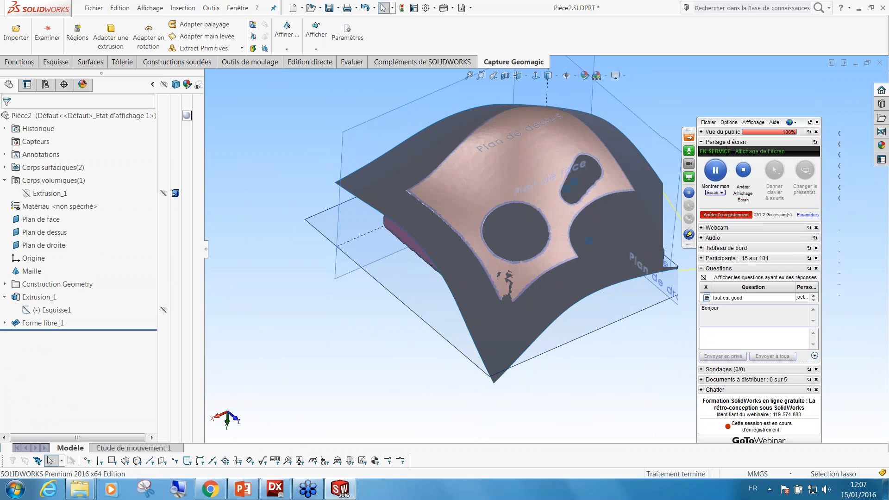
# Look over the finished freeform surface, expand the surface bodies list, and show the hidden Extrusion_1 solid body.
pyautogui.moveTo(330, 278); pyautogui.dragTo(398, 301, button='middle')
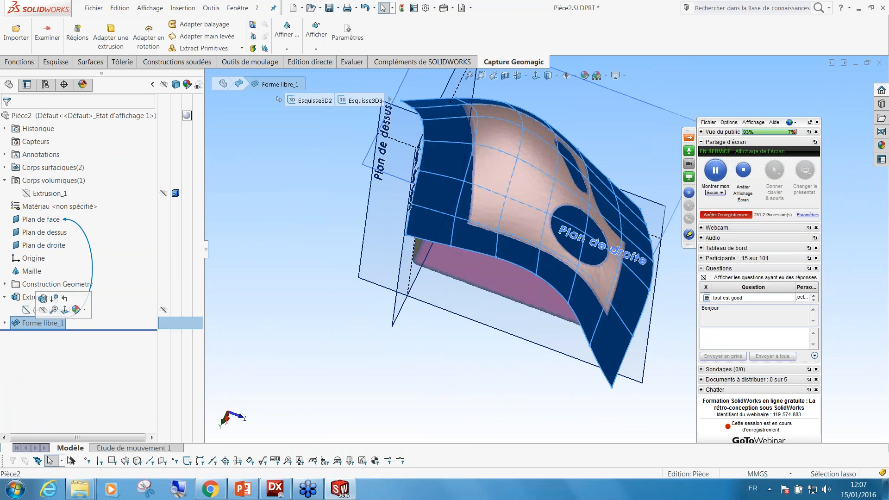
pyautogui.click(6, 323)
pyautogui.click(7, 250)
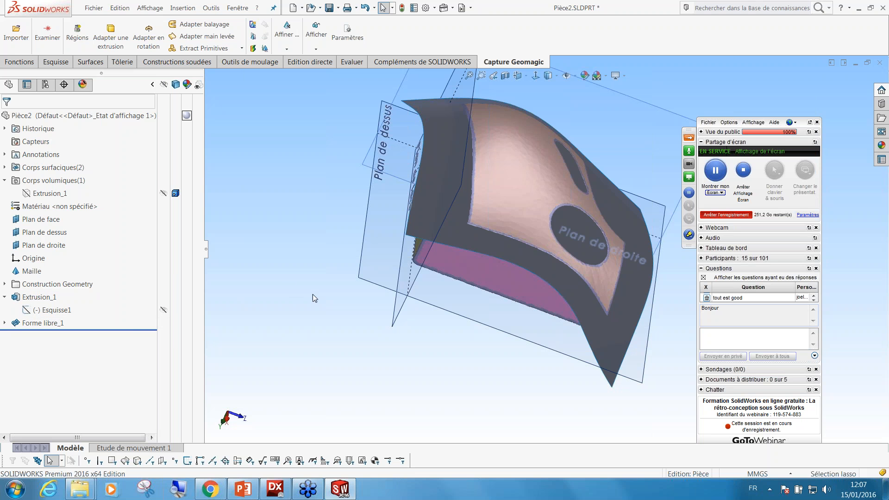
pyautogui.moveTo(456, 331); pyautogui.dragTo(413, 243, button='middle')
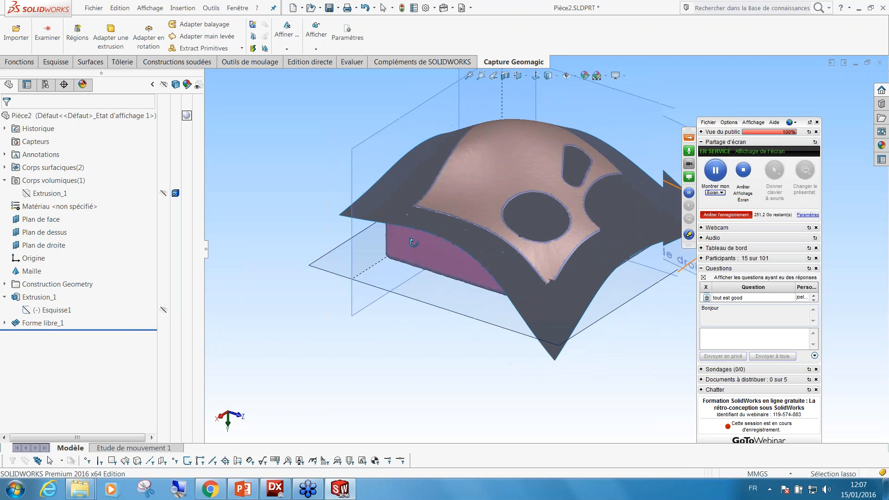
pyautogui.click(5, 168)
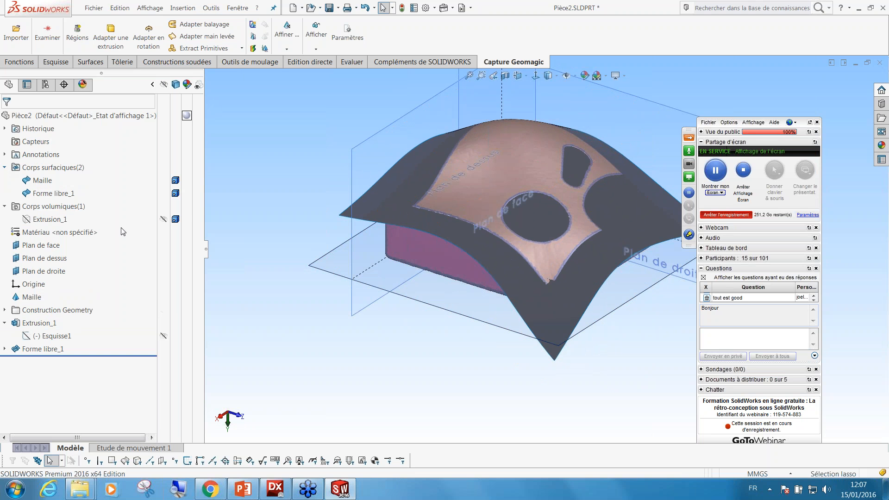
pyautogui.click(164, 219)
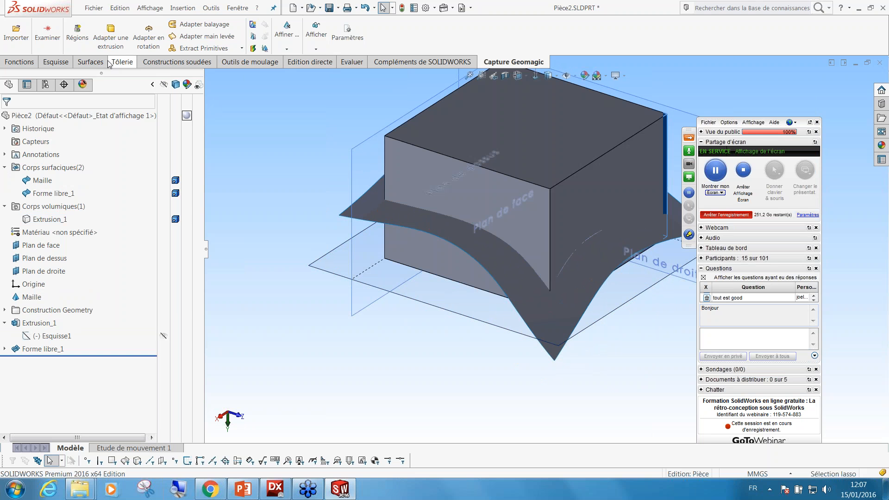
# Cut the extruded block with the Forme libre_1 surface, removing the material above it.
pyautogui.click(90, 62)
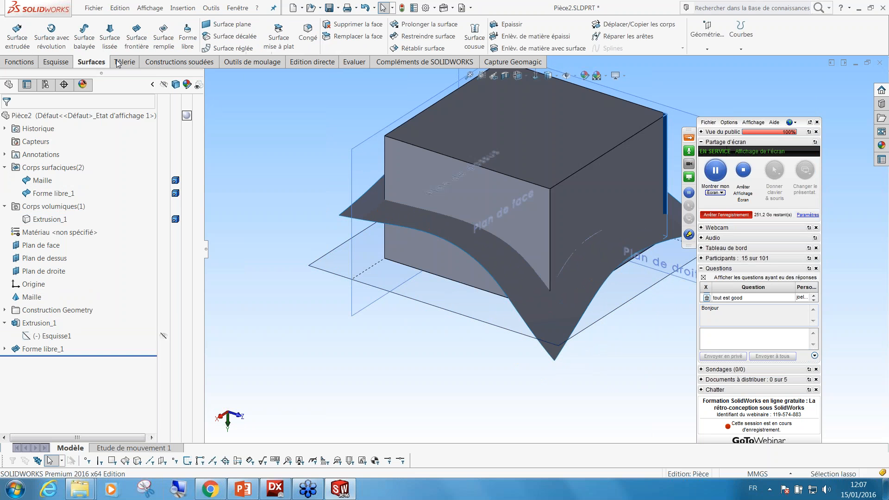
pyautogui.click(529, 49)
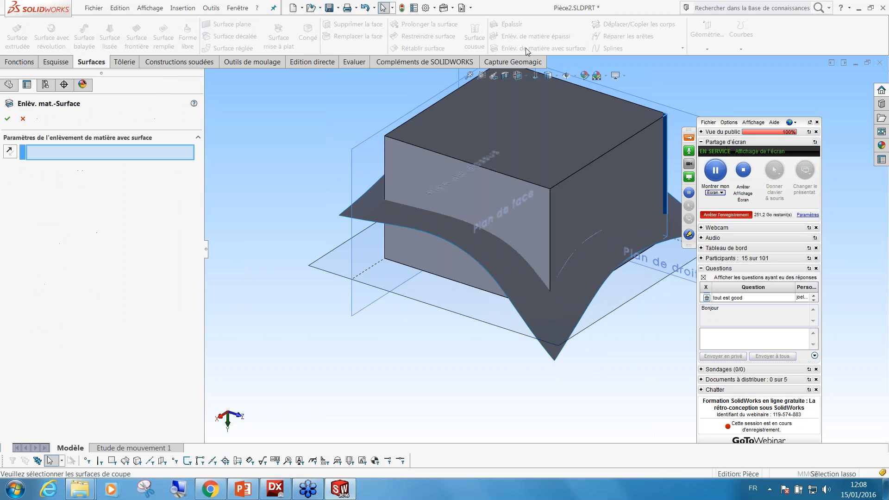
pyautogui.click(379, 206)
pyautogui.click(7, 119)
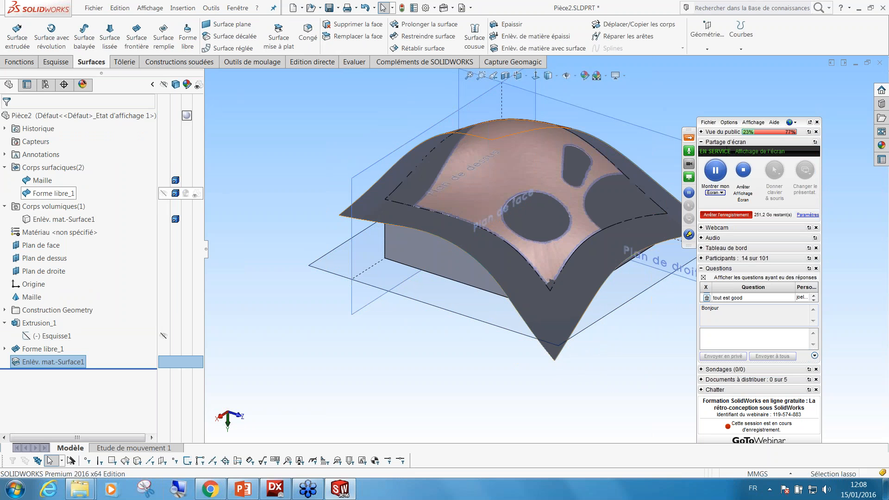
# Hide the Forme libre_1 surface body and view the trimmed solid against the mesh.
pyautogui.click(164, 194)
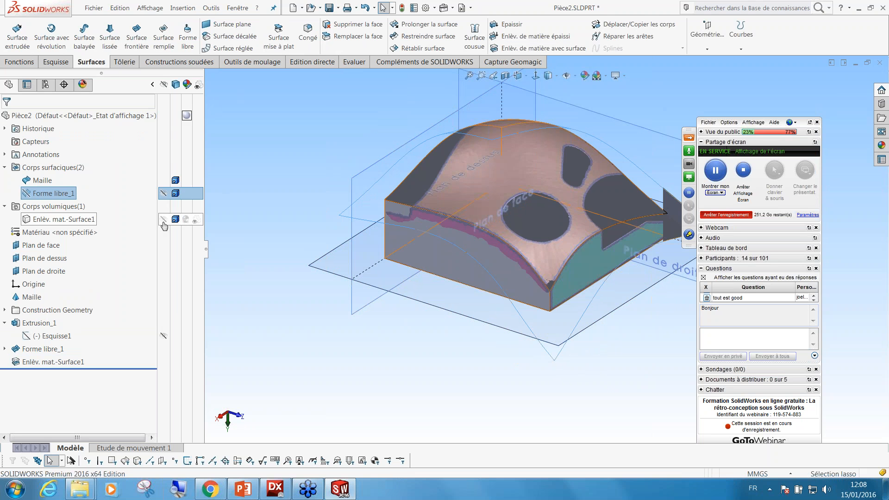
pyautogui.click(260, 263)
pyautogui.click(165, 219)
pyautogui.click(298, 211)
pyautogui.moveTo(492, 317)
pyautogui.mouseDown(button='middle')
pyautogui.moveTo(458, 301)
pyautogui.moveTo(489, 317)
pyautogui.mouseUp(button='middle')
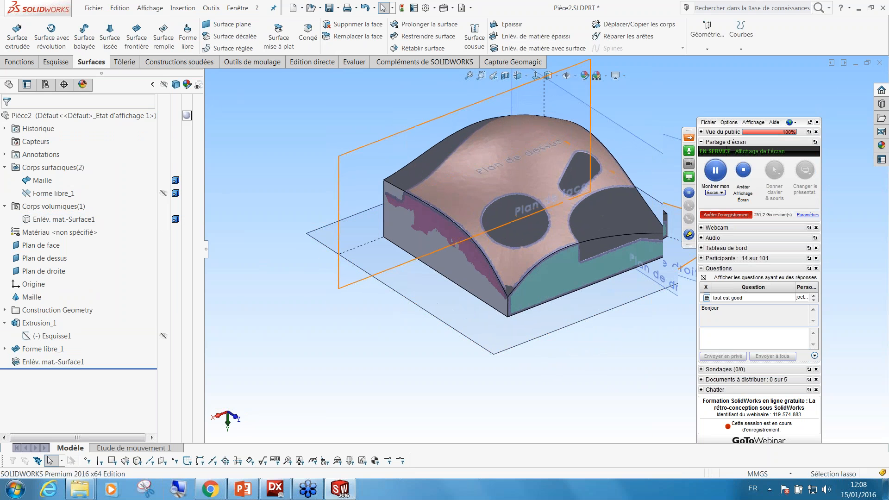
# Compute a deviation analysis between the mesh and the Enlèv. mat.-Surface1 solid body.
pyautogui.click(514, 62)
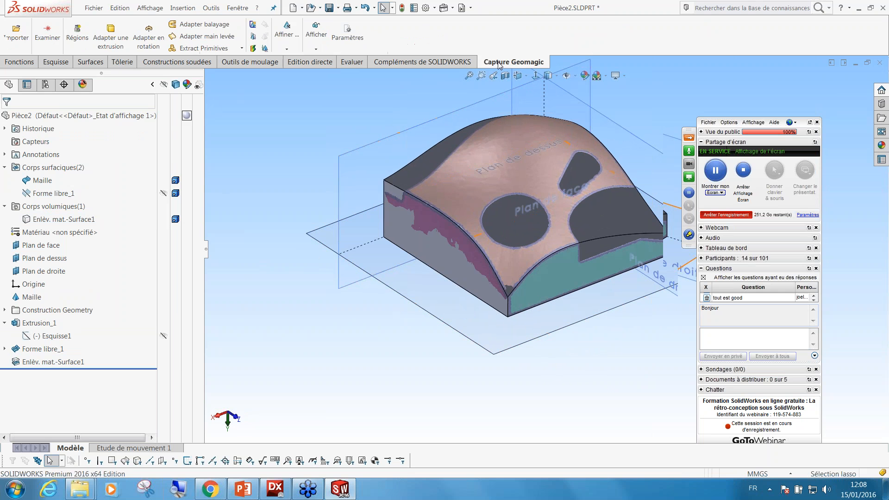
pyautogui.click(263, 49)
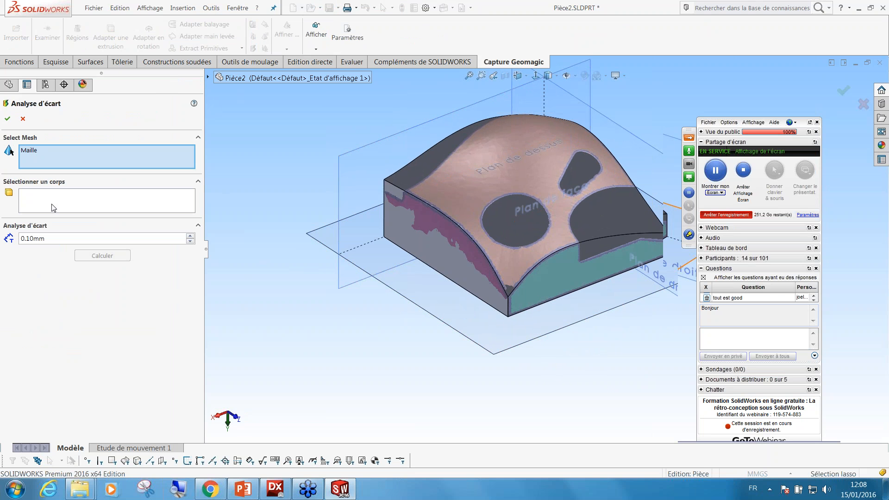
pyautogui.click(55, 208)
pyautogui.click(474, 223)
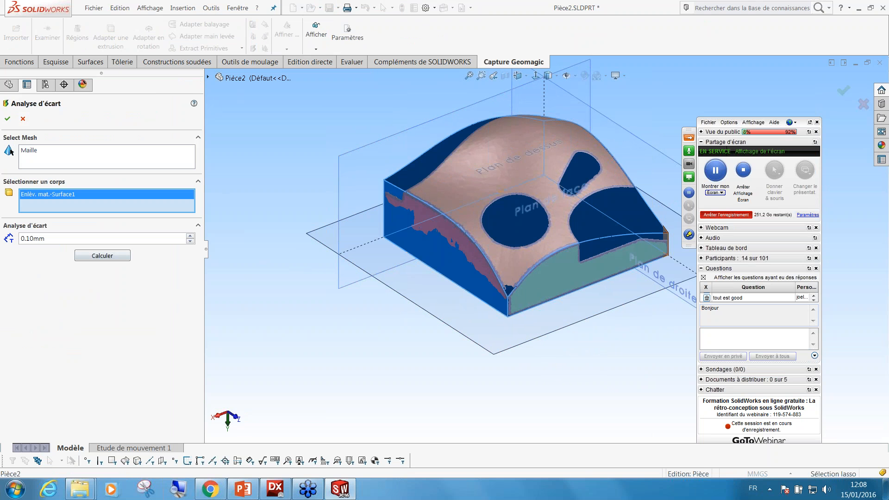
pyautogui.click(105, 257)
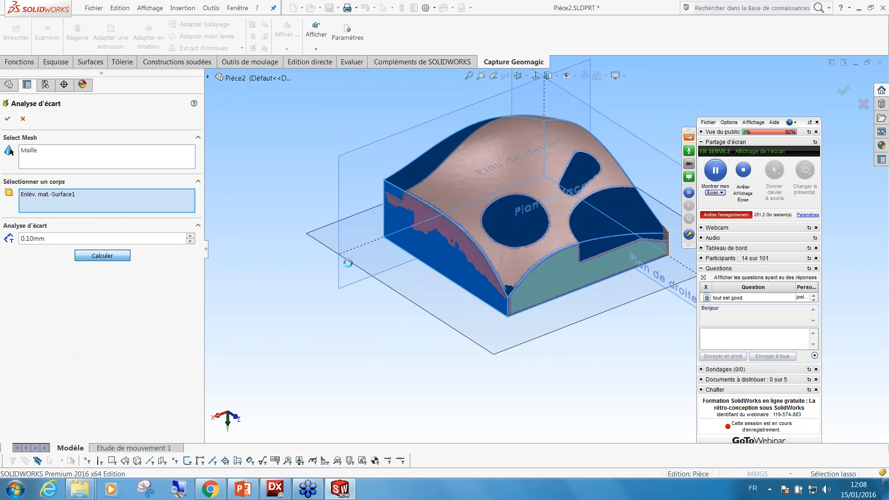
# Set the deviation analysis tolerance to 0.05 mm.
pyautogui.moveTo(416, 262); pyautogui.dragTo(434, 311, button='middle')
pyautogui.moveTo(68, 239); pyautogui.dragTo(8, 240)
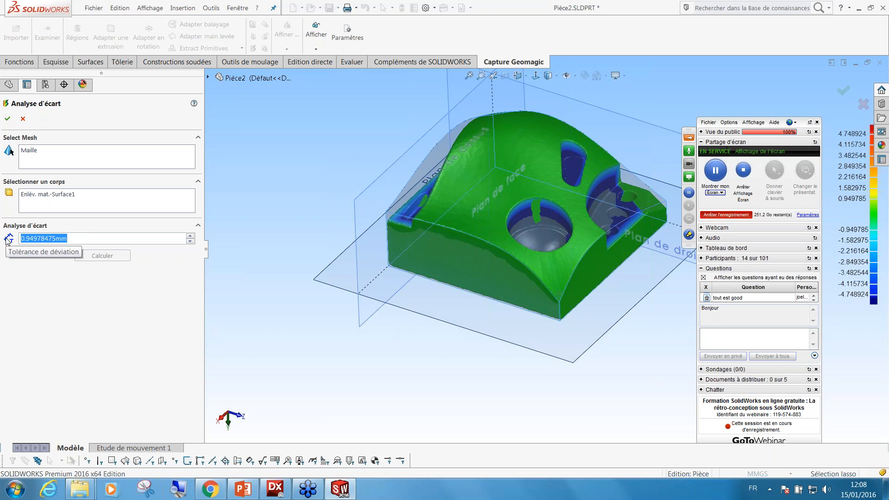
pyautogui.write('0')
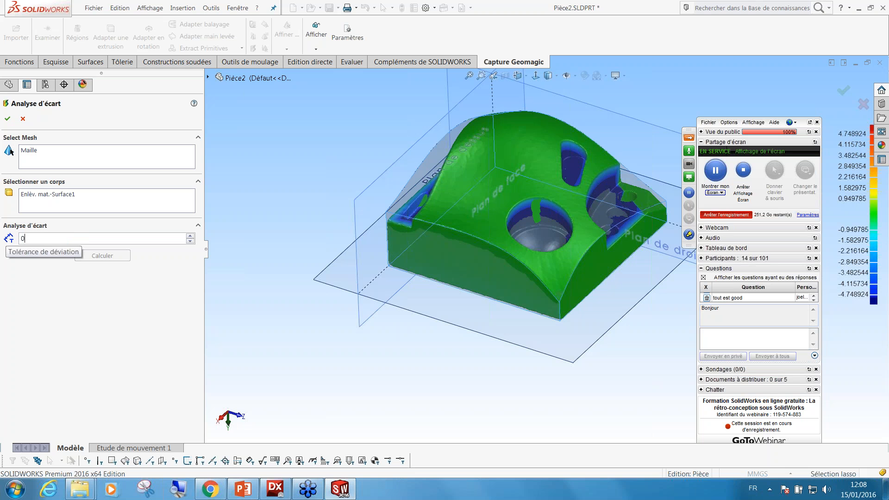
pyautogui.write('.05')
pyautogui.press('Return')
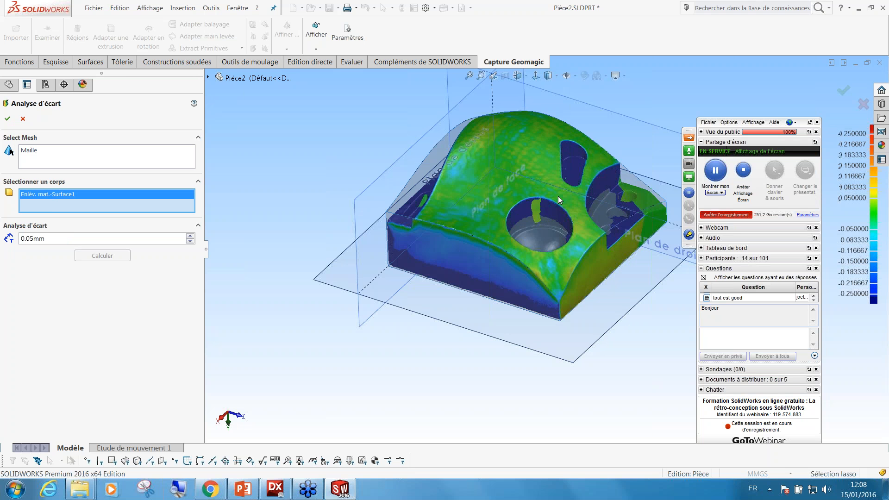
# Examine the deviation colours on the domed top, side walls and pockets against the scale, and close the analysis.
pyautogui.moveTo(503, 214); pyautogui.dragTo(887, 202, button='middle')
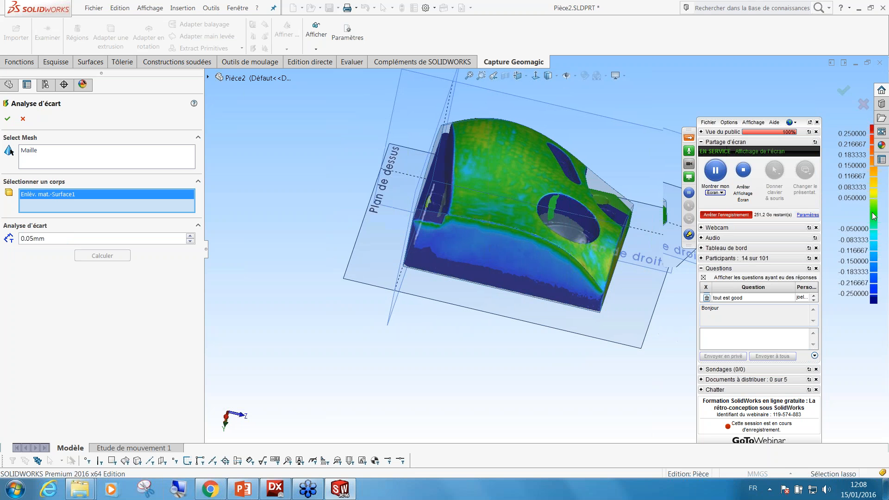
pyautogui.moveTo(558, 248); pyautogui.dragTo(574, 222, button='middle')
pyautogui.scroll(-5, 576, 228)
pyautogui.scroll(5, 577, 228)
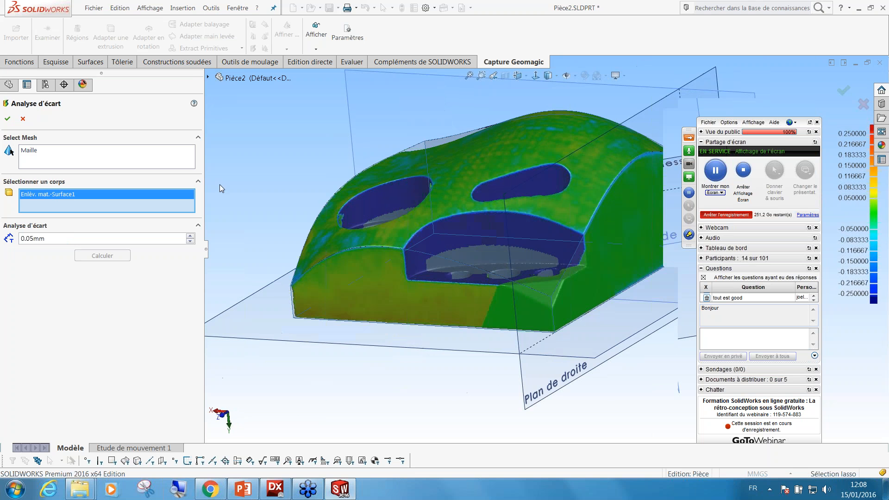
pyautogui.click(7, 118)
pyautogui.moveTo(531, 322); pyautogui.dragTo(580, 324, button='middle')
pyautogui.moveTo(533, 289); pyautogui.dragTo(553, 296, button='middle')
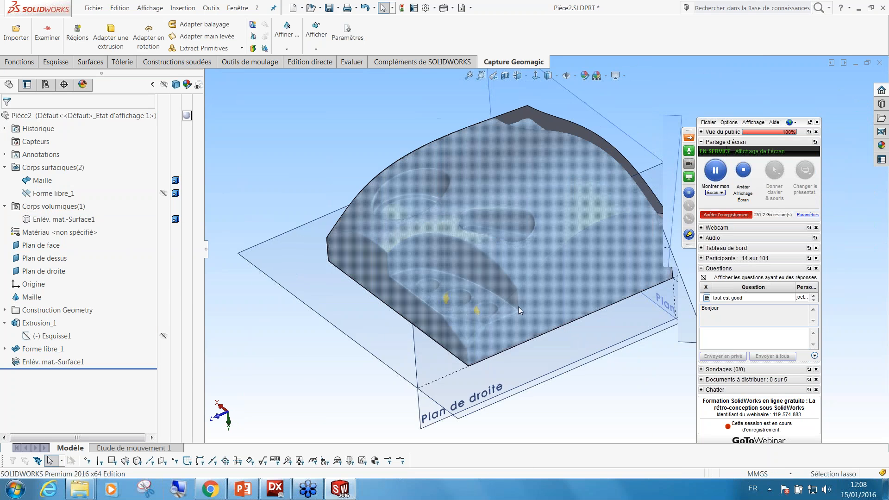
pyautogui.scroll(-3, 507, 220)
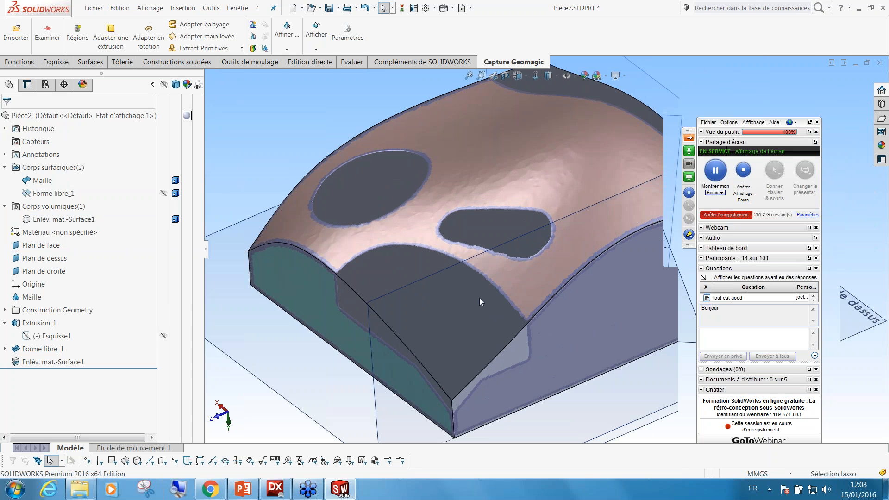
# Switch to the PowerPoint presentation, review the slides up to construction plane extraction, and return to SOLIDWORKS.
pyautogui.click(245, 489)
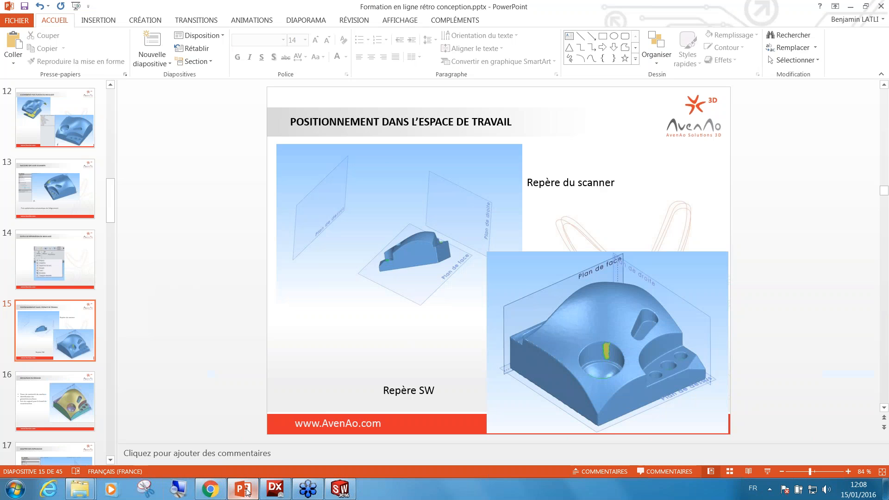
pyautogui.scroll(-1, 415, 355)
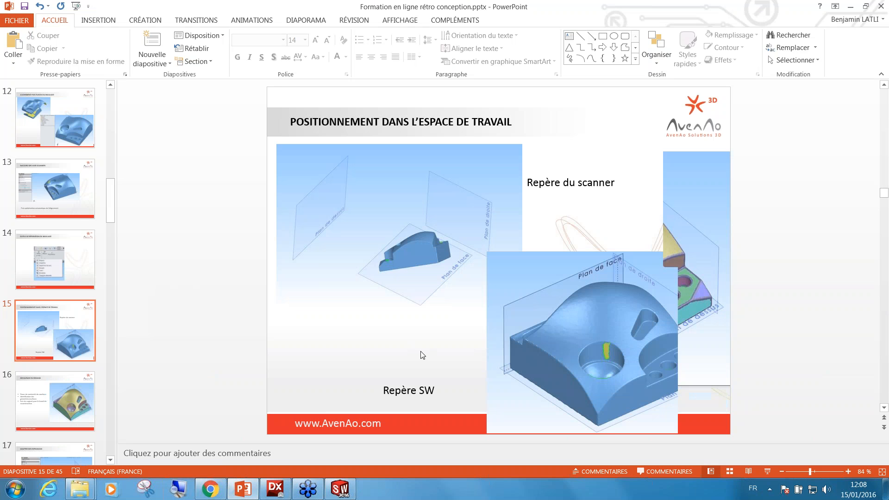
pyautogui.scroll(-3, 549, 329)
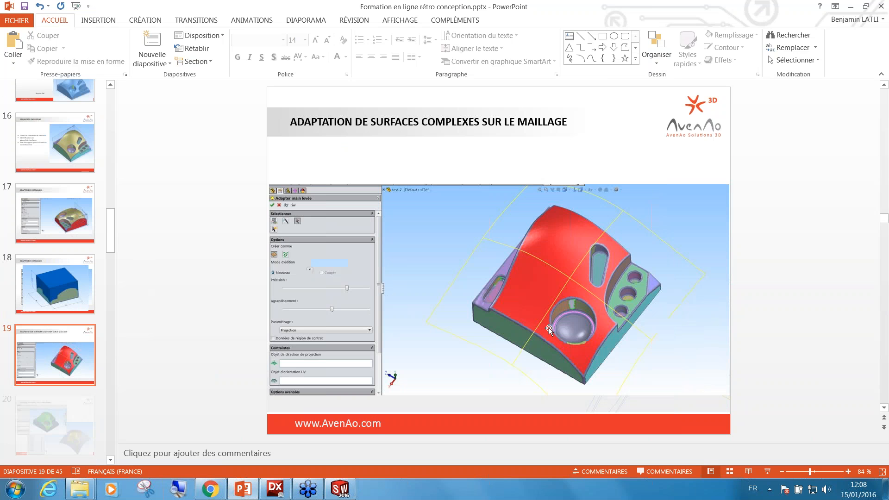
pyautogui.scroll(-2, 549, 328)
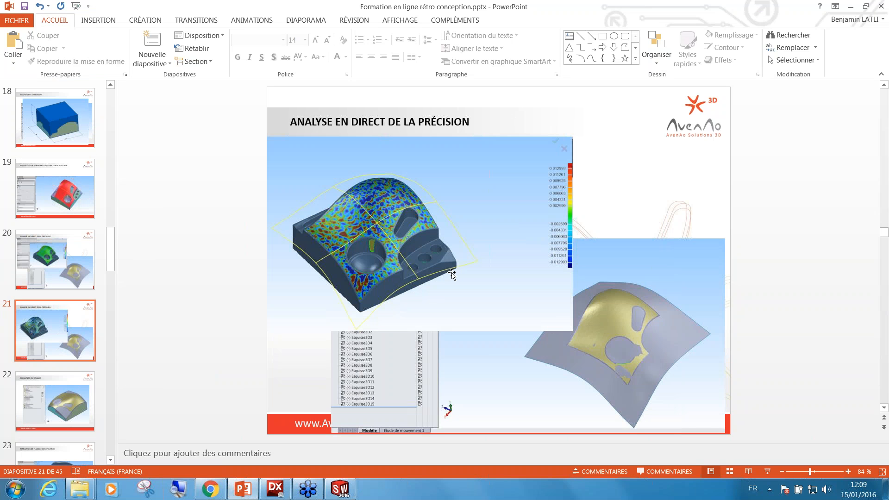
pyautogui.scroll(-1, 452, 275)
pyautogui.scroll(-1, 600, 277)
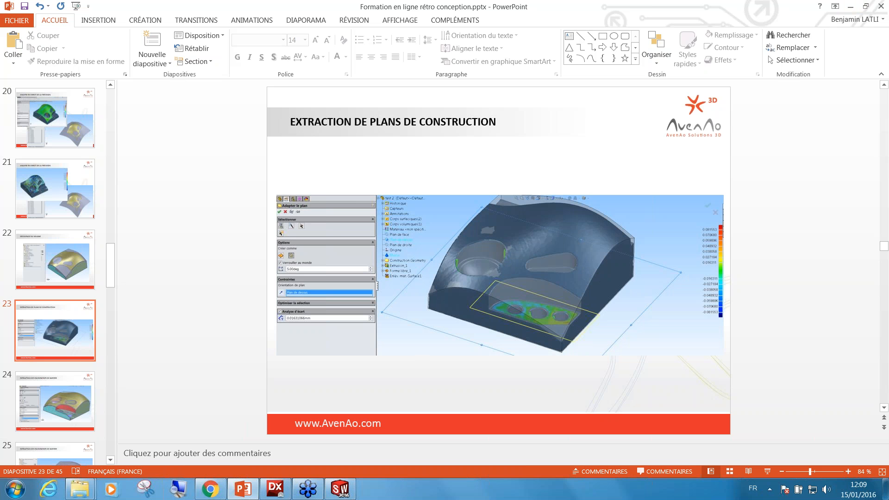
pyautogui.click(853, 8)
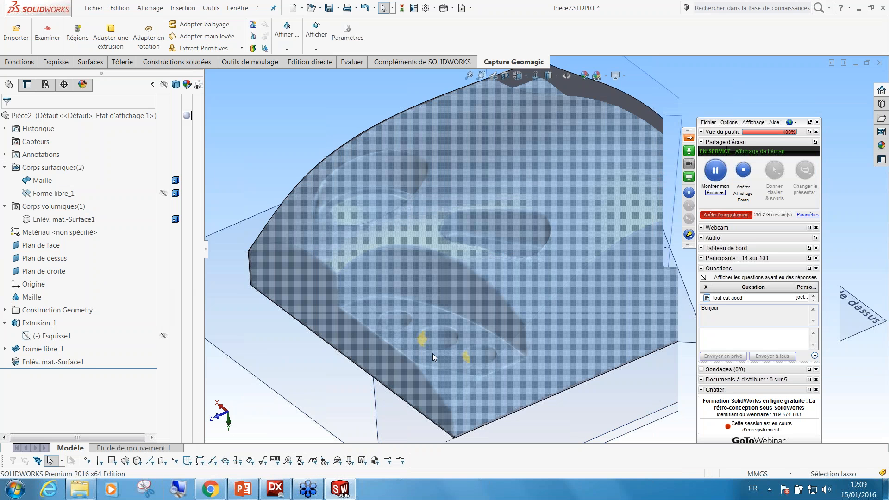
# Make the Enlèv. mat.-Surface1 solid body transparent so the mesh regions inside it can be seen.
pyautogui.click(420, 285)
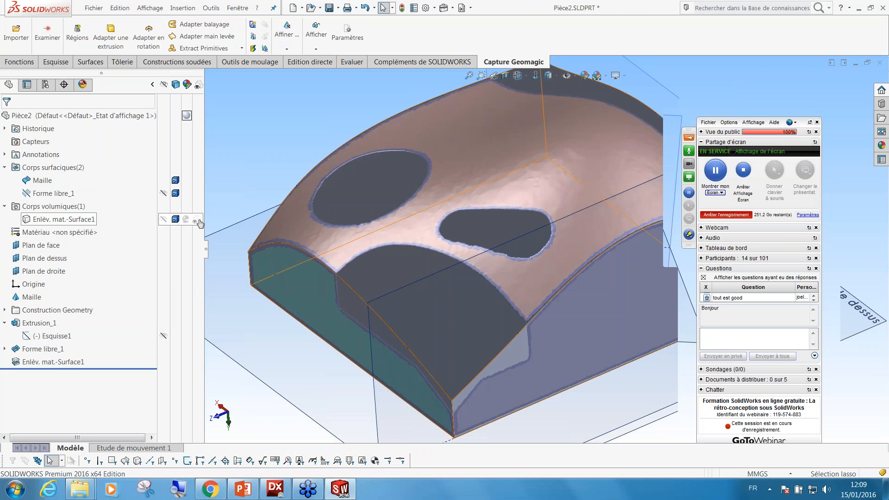
pyautogui.scroll(3, 588, 360)
pyautogui.moveTo(471, 290); pyautogui.dragTo(487, 309, button='middle')
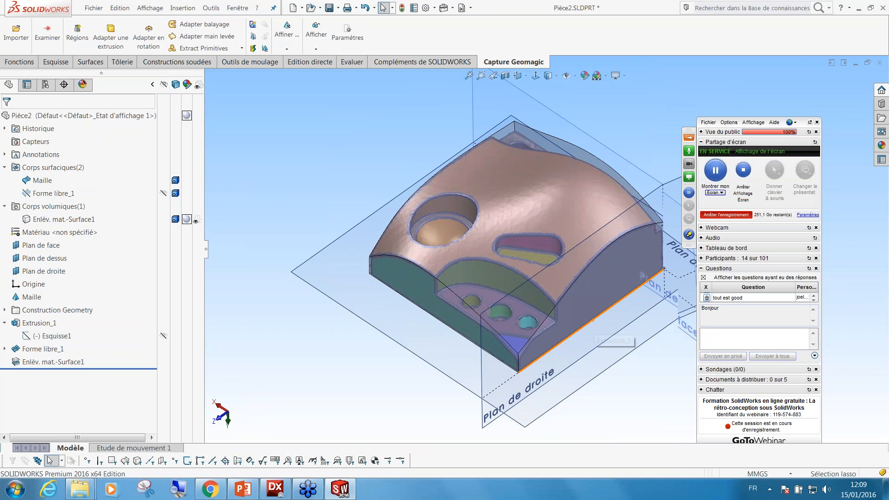
# Extract a construction plane from the recess floor region around the three small holes, constraining its orientation to Plan de dessus.
pyautogui.scroll(-4, 460, 291)
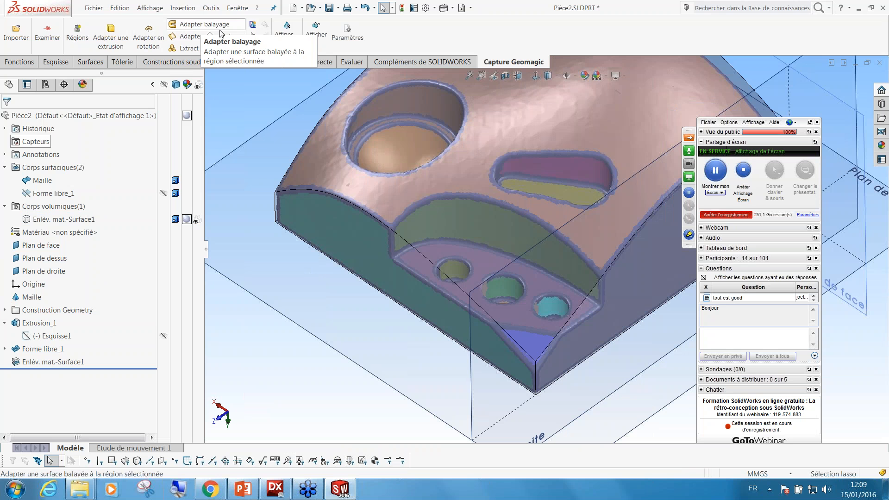
pyautogui.click(240, 49)
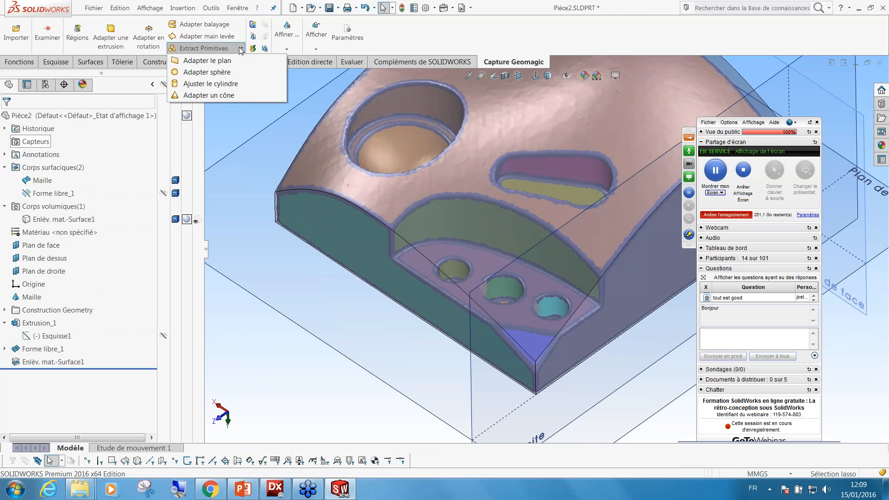
pyautogui.click(227, 61)
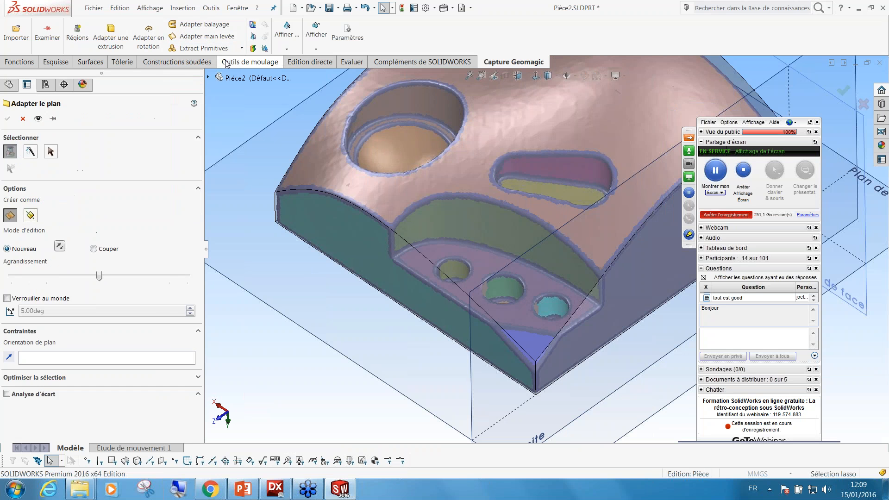
pyautogui.click(480, 265)
pyautogui.moveTo(479, 265)
pyautogui.mouseDown(button='middle')
pyautogui.moveTo(537, 204)
pyautogui.moveTo(475, 259)
pyautogui.mouseUp(button='middle')
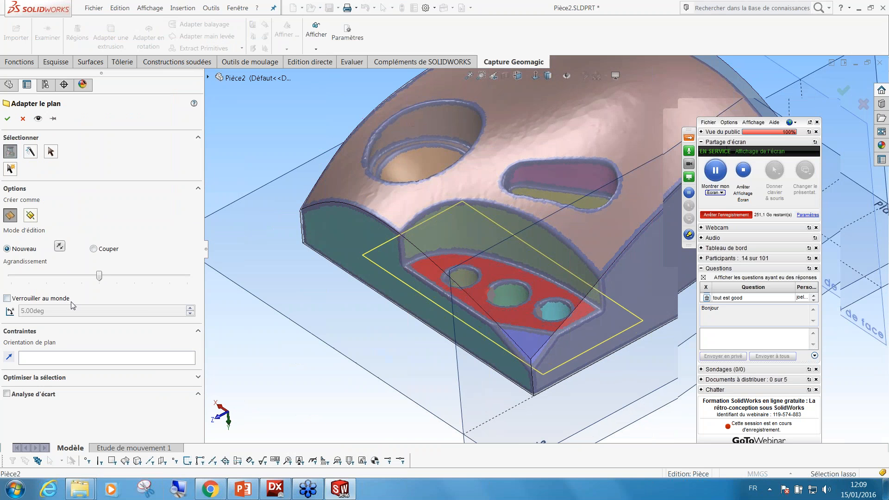
pyautogui.click(31, 216)
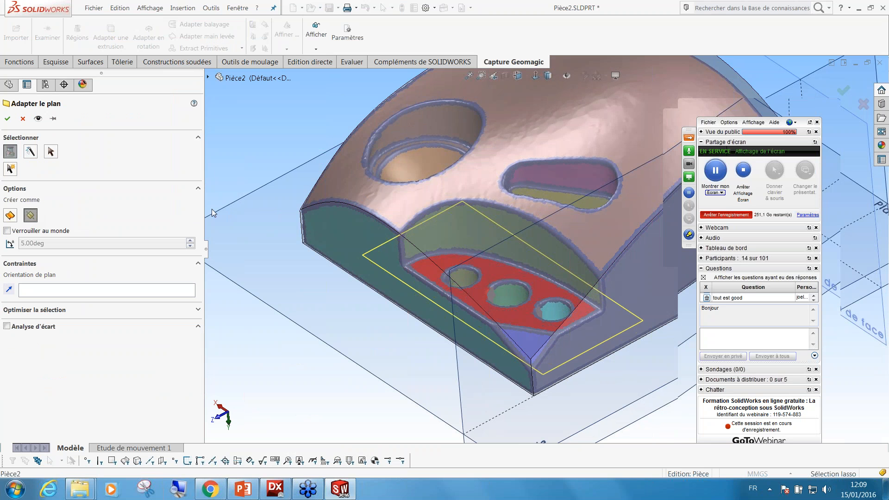
pyautogui.click(46, 292)
pyautogui.click(266, 303)
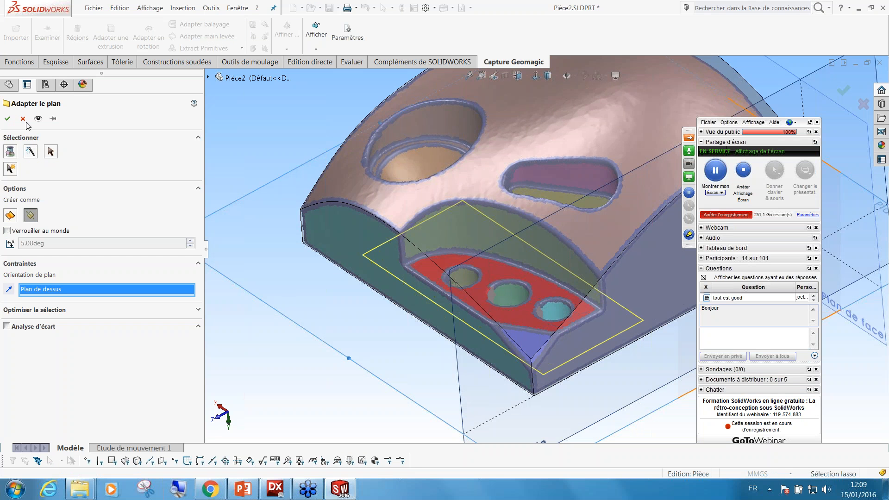
pyautogui.click(7, 119)
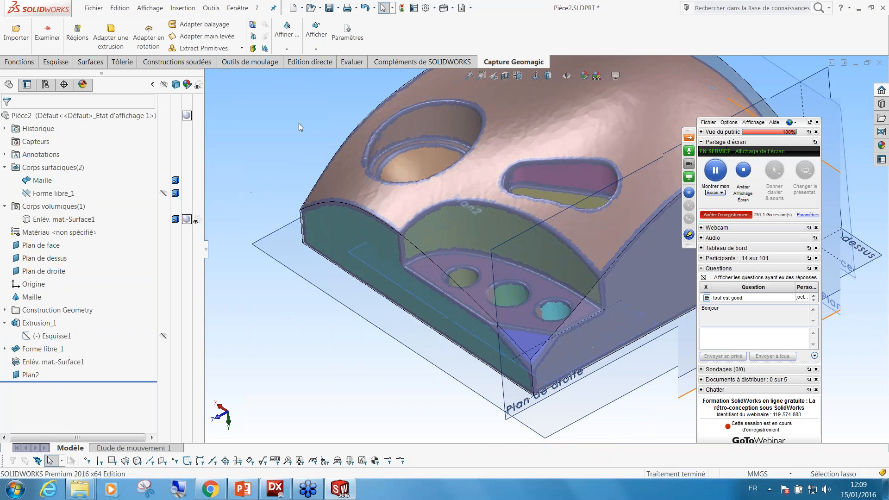
# Enlarge the display of Plan2 so that it extends beyond the outline of the block.
pyautogui.click(30, 375)
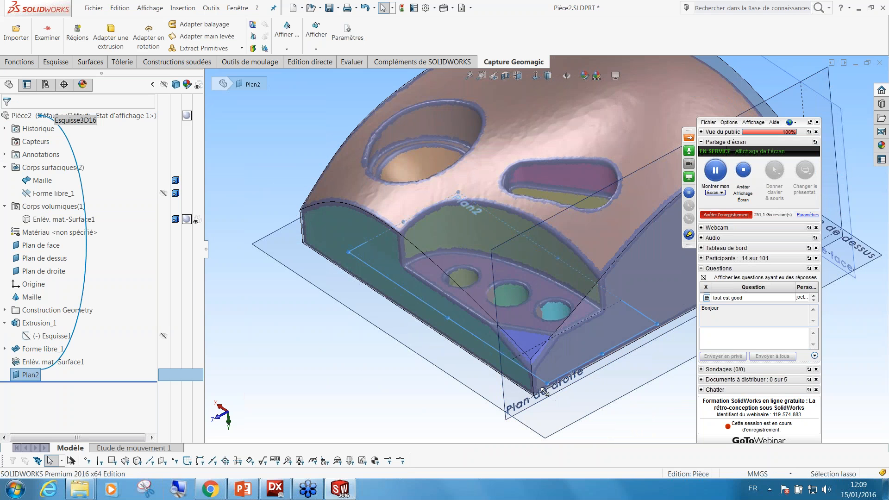
pyautogui.moveTo(459, 191); pyautogui.dragTo(405, 103)
pyautogui.moveTo(488, 330); pyautogui.dragTo(505, 232, button='middle')
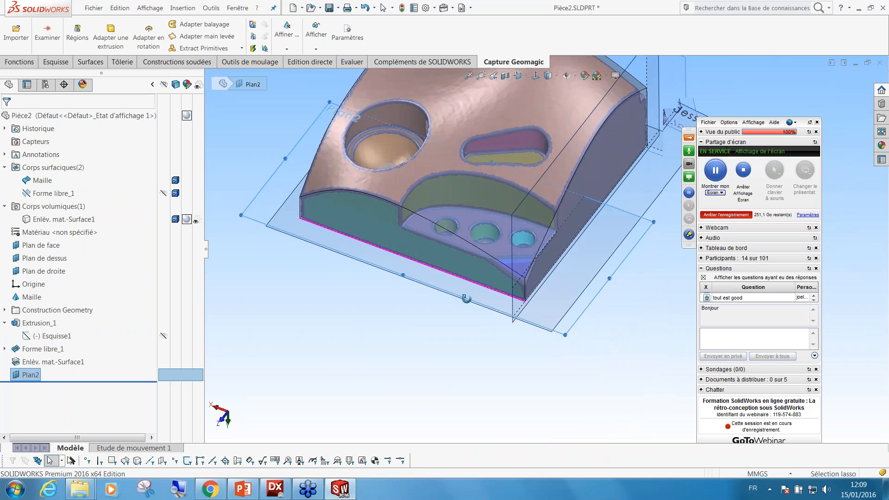
pyautogui.scroll(-3, 493, 196)
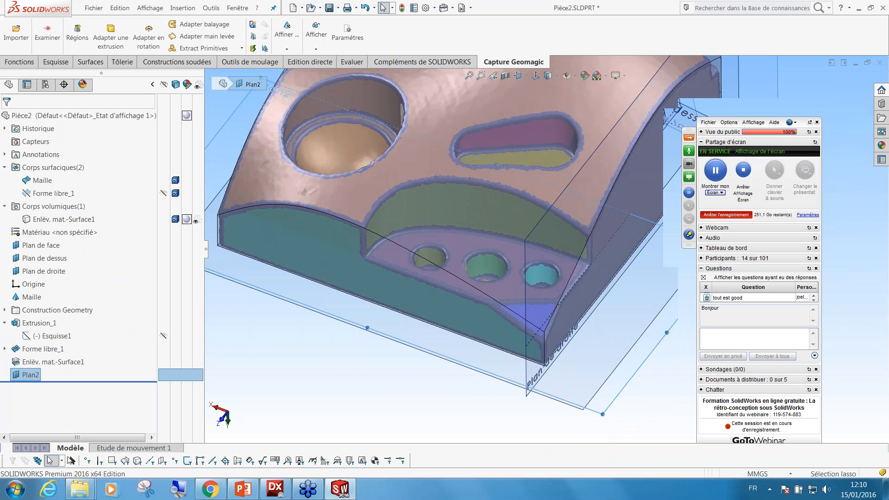
pyautogui.click(216, 106)
# Fit an extrusion to the curved wall region of the three-hole recess and turn on deviation analysis.
pyautogui.moveTo(412, 377); pyautogui.dragTo(413, 304, button='middle')
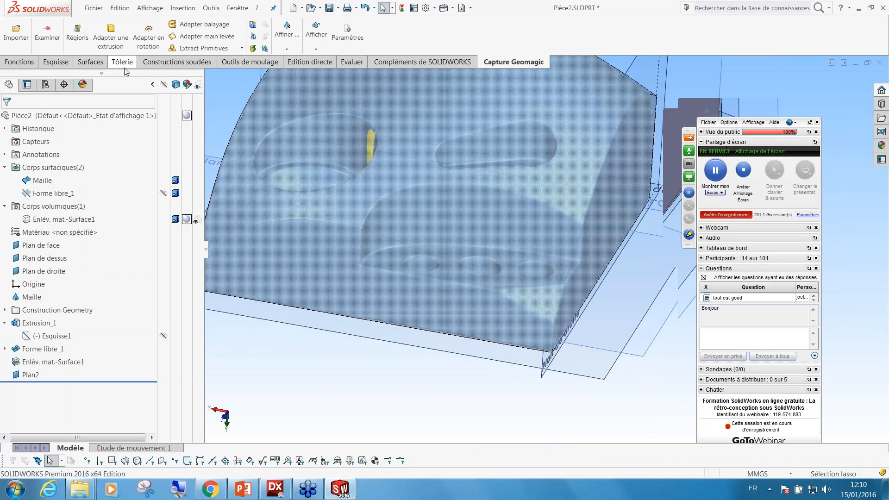
pyautogui.click(114, 40)
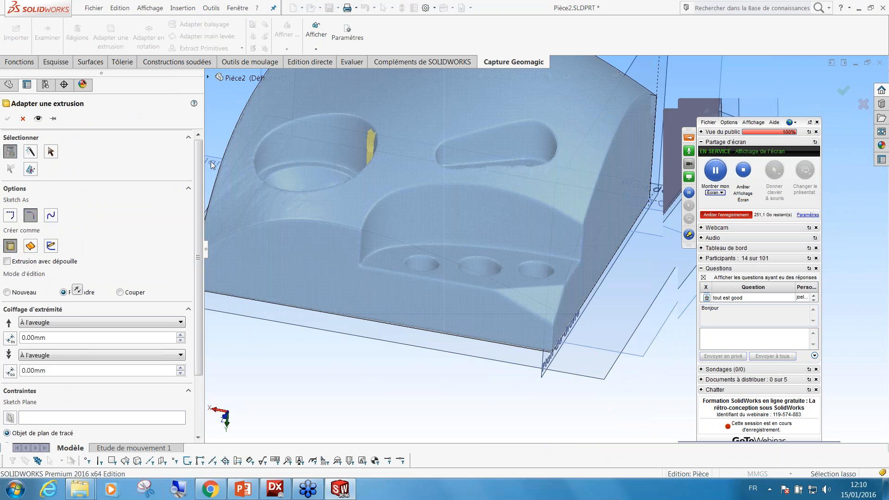
pyautogui.click(438, 213)
pyautogui.moveTo(440, 187); pyautogui.dragTo(436, 325, button='middle')
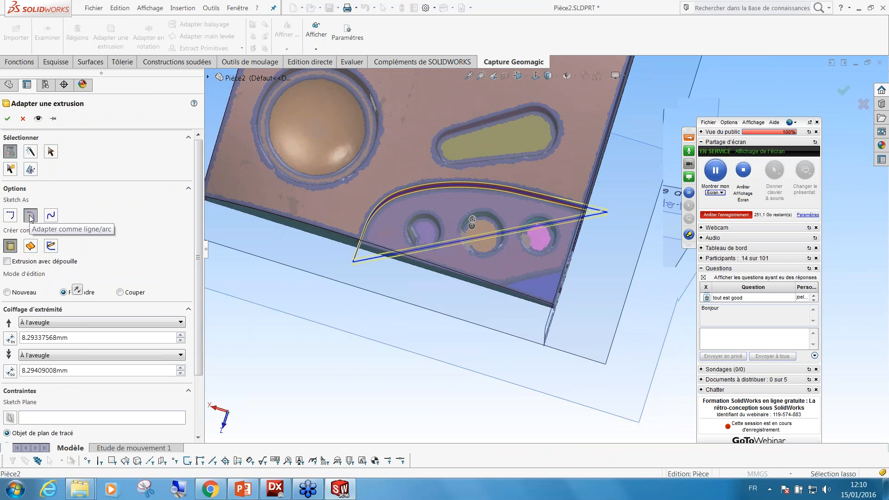
pyautogui.moveTo(284, 210); pyautogui.dragTo(269, 250, button='middle')
pyautogui.scroll(-3, 192, 374)
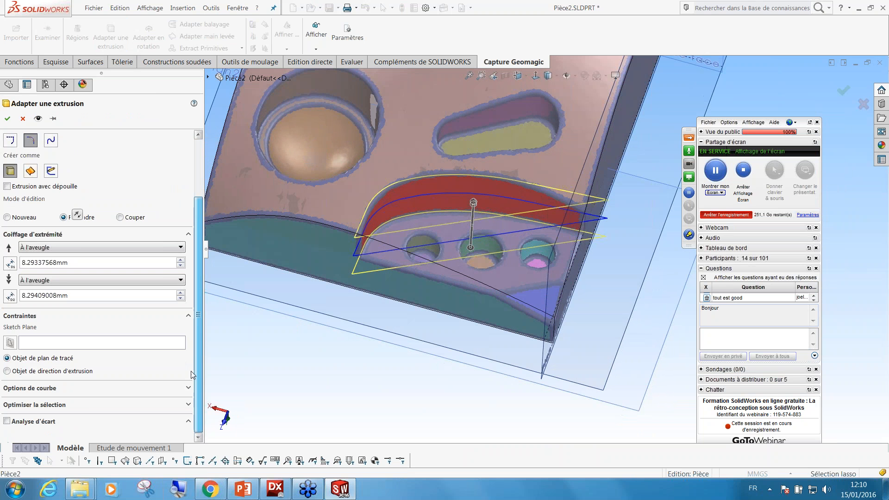
pyautogui.click(6, 421)
pyautogui.moveTo(424, 254); pyautogui.dragTo(545, 223, button='middle')
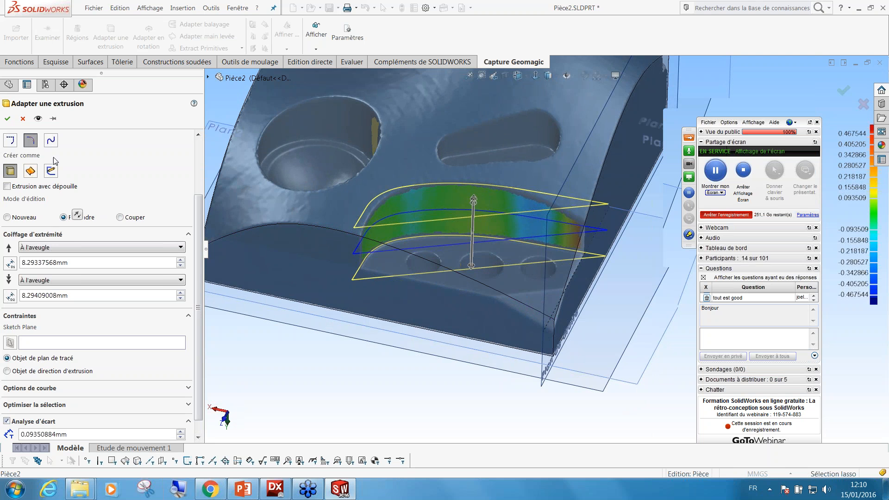
# Fit the extrusion profile of the curved wall as a spline and set its edit mode to Couper.
pyautogui.click(51, 140)
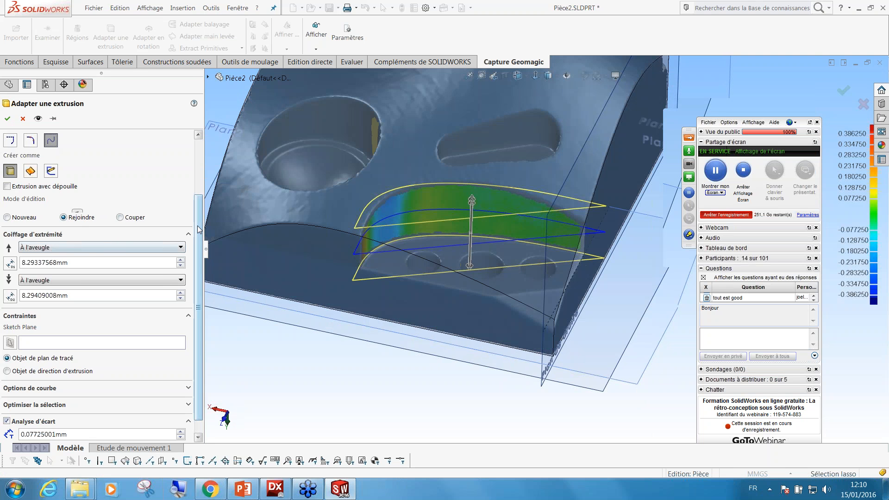
pyautogui.scroll(3, 169, 214)
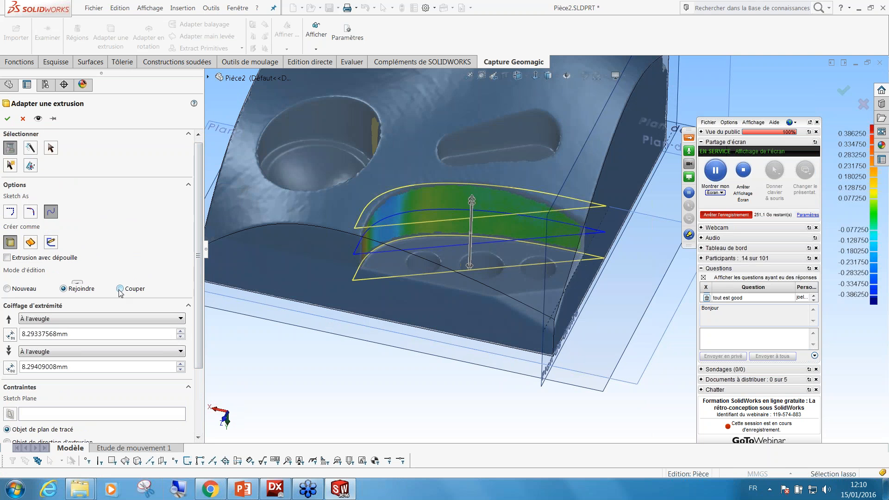
pyautogui.click(120, 290)
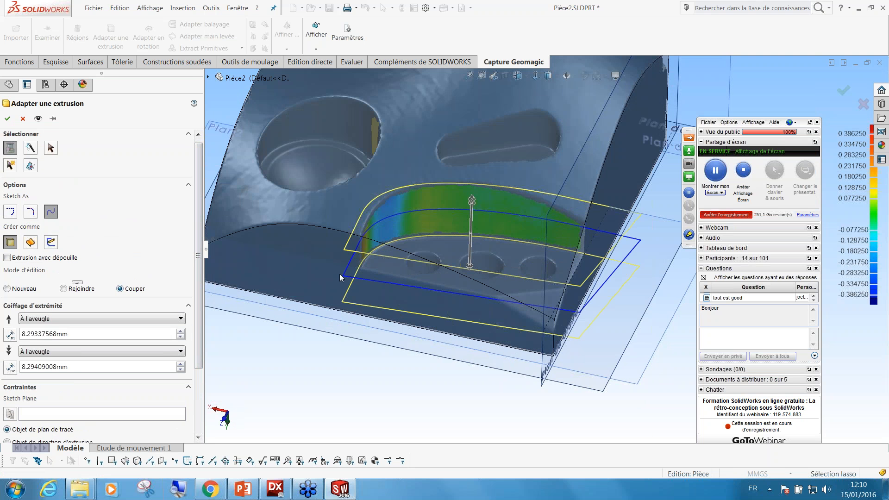
# Assign Plan2 as the sketch plane of the fitted extrusion and create the recess cut.
pyautogui.moveTo(195, 260); pyautogui.dragTo(194, 339)
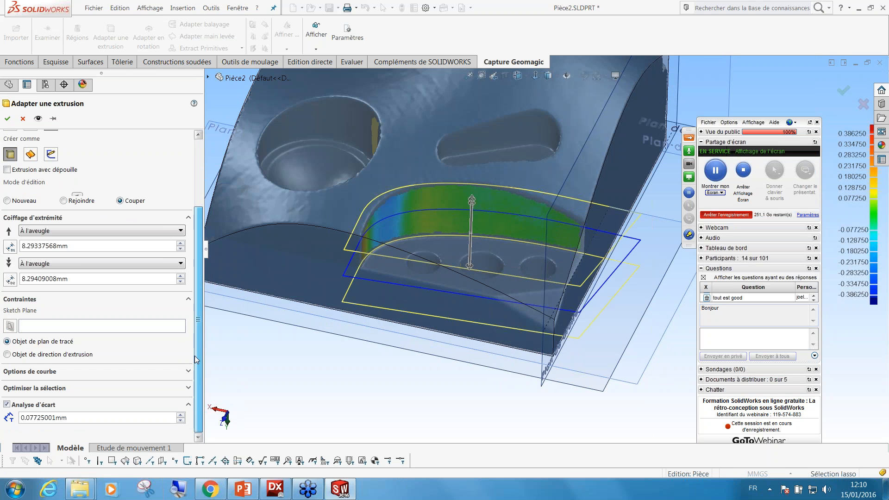
pyautogui.click(62, 327)
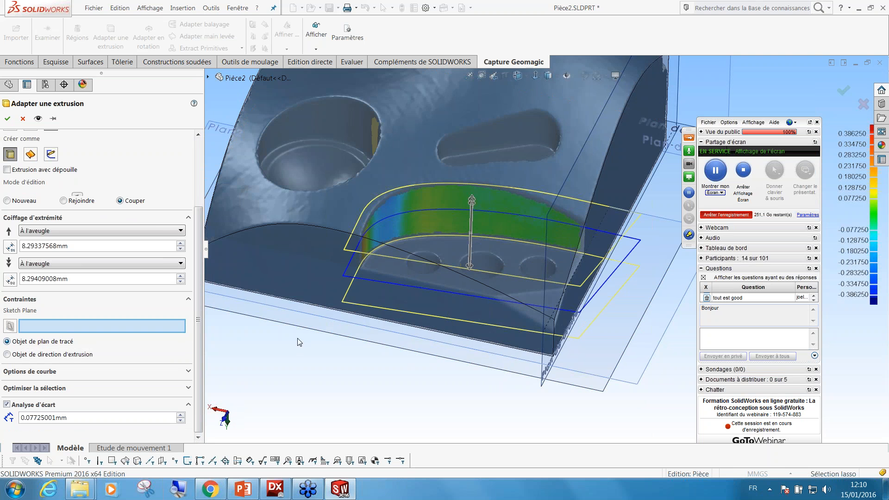
pyautogui.scroll(4, 277, 340)
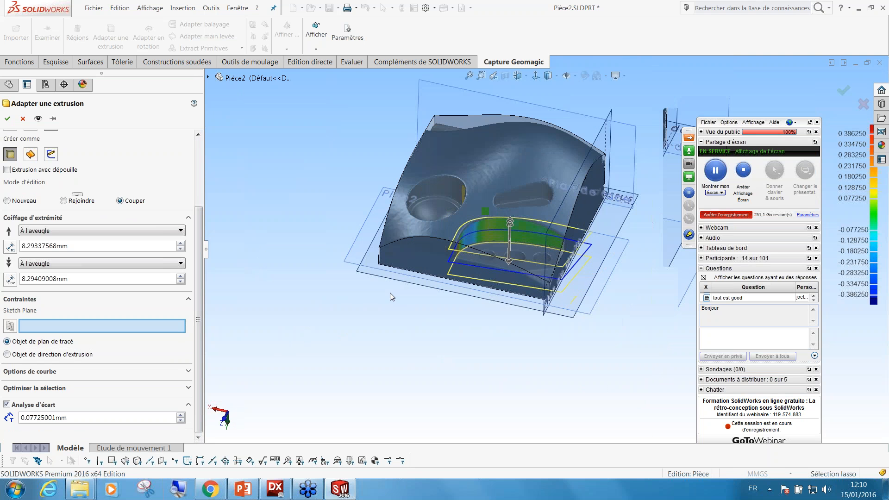
pyautogui.click(356, 264)
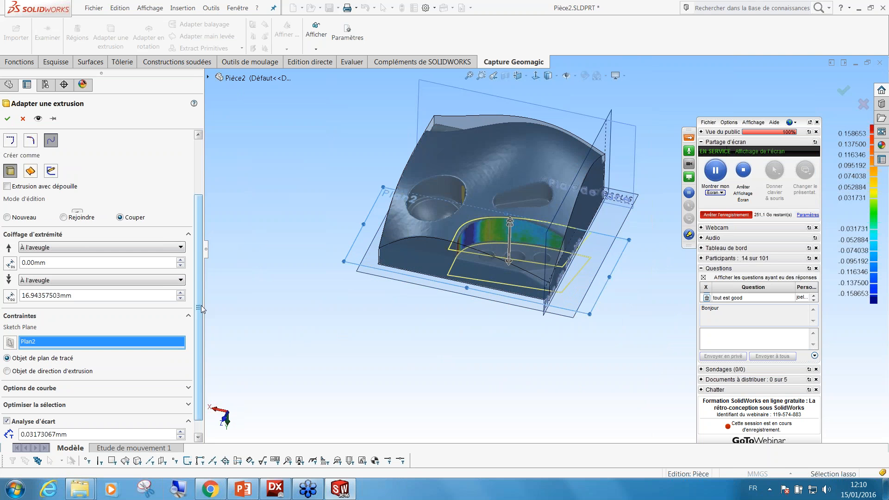
pyautogui.moveTo(198, 291); pyautogui.dragTo(196, 312)
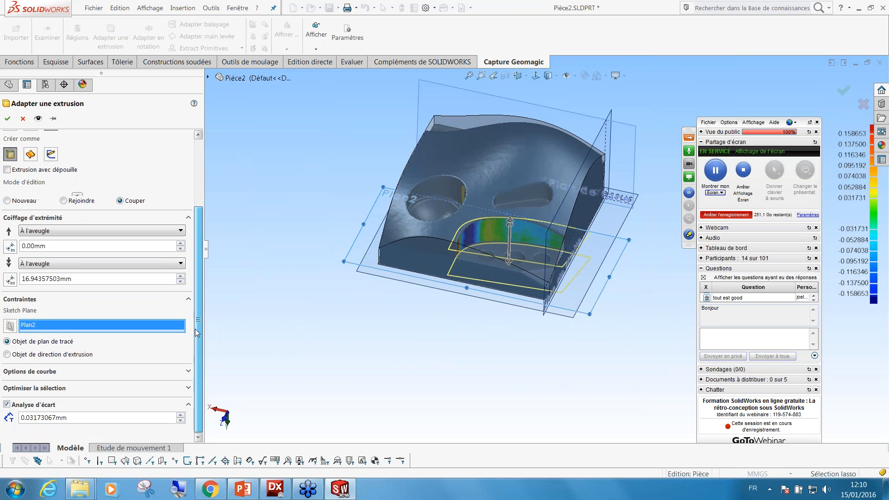
pyautogui.moveTo(445, 278); pyautogui.dragTo(415, 285, button='middle')
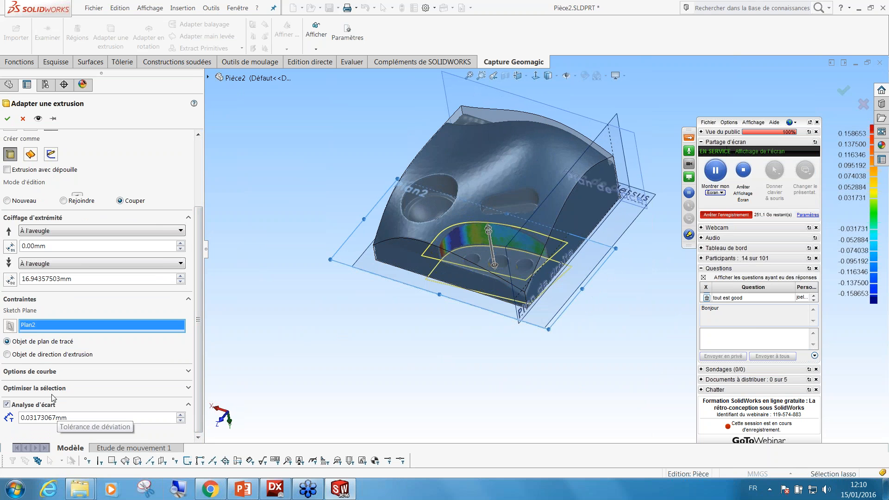
pyautogui.click(8, 119)
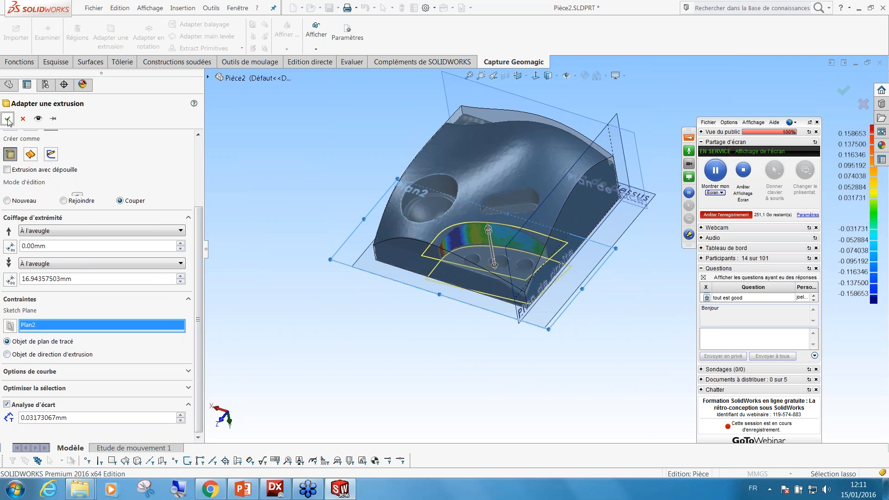
# Hide the Maille mesh body and keep the Forme libre_1 surface hidden to expose the Extrusion_2 solid.
pyautogui.moveTo(422, 327); pyautogui.dragTo(617, 172, button='middle')
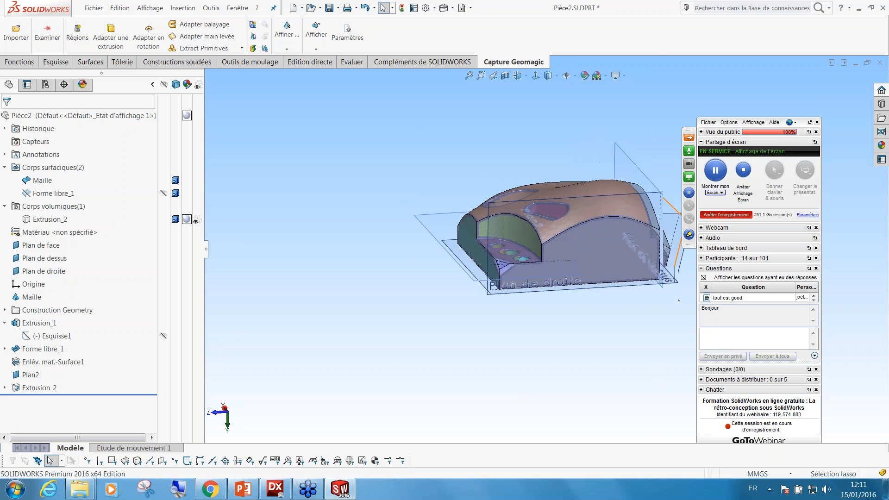
pyautogui.scroll(-10, 565, 252)
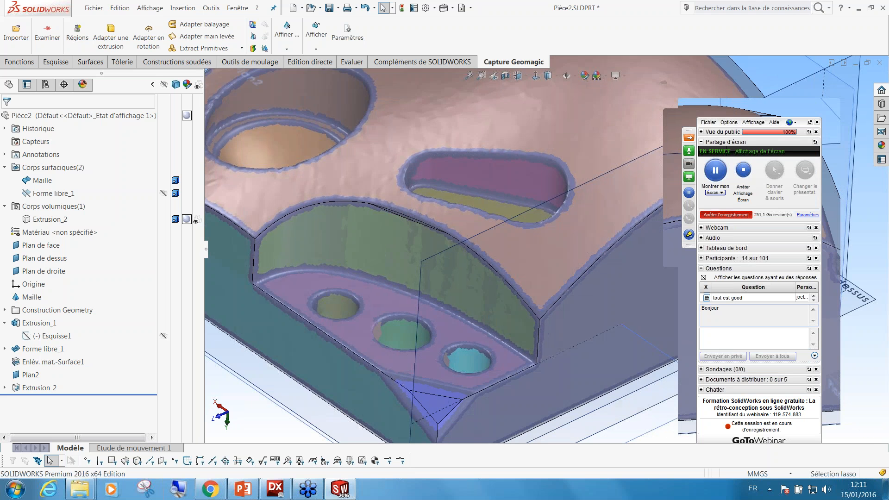
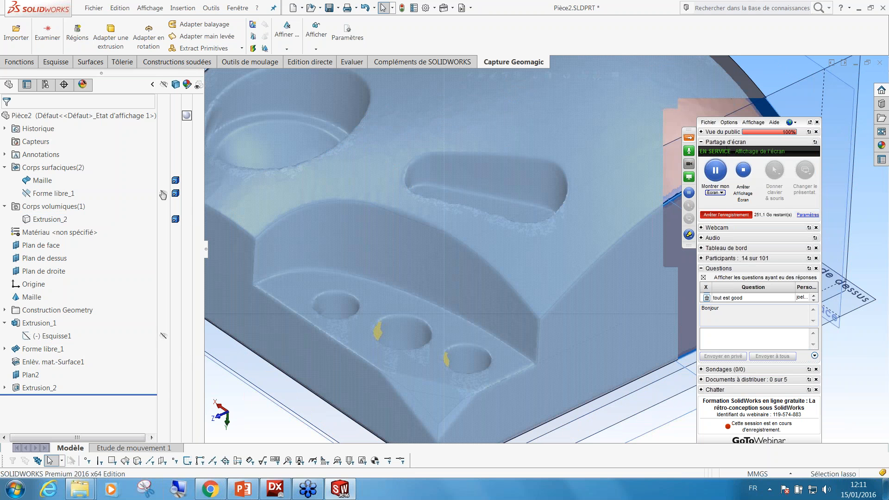
pyautogui.click(164, 194)
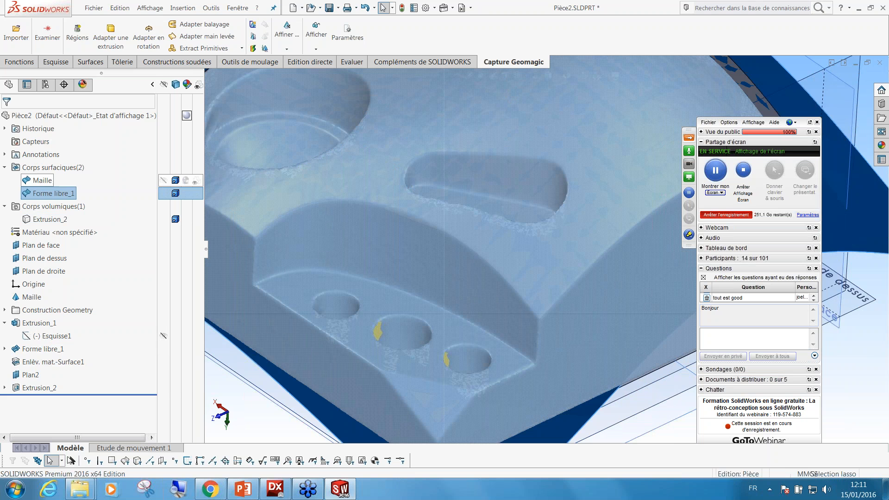
pyautogui.click(164, 193)
pyautogui.click(45, 258)
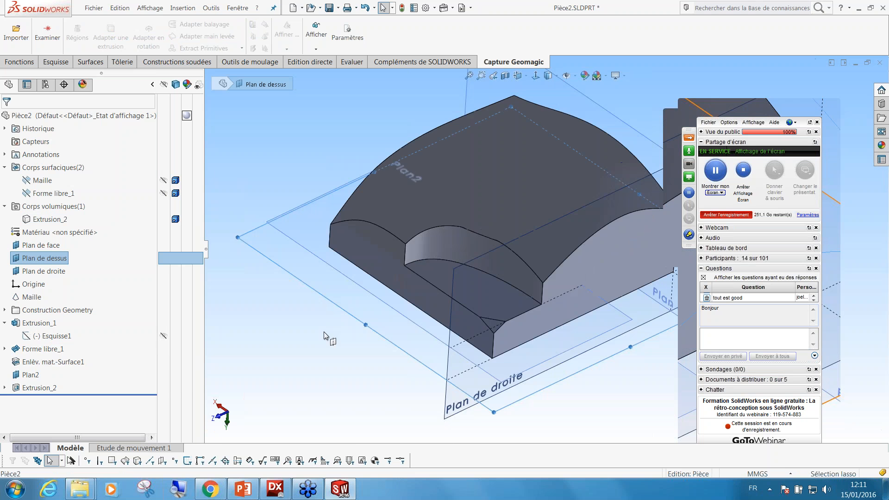
# Examine the curved wall, floor and outer corner of the recess cut into the solid.
pyautogui.moveTo(454, 260); pyautogui.dragTo(517, 254, button='middle')
pyautogui.scroll(-3, 525, 248)
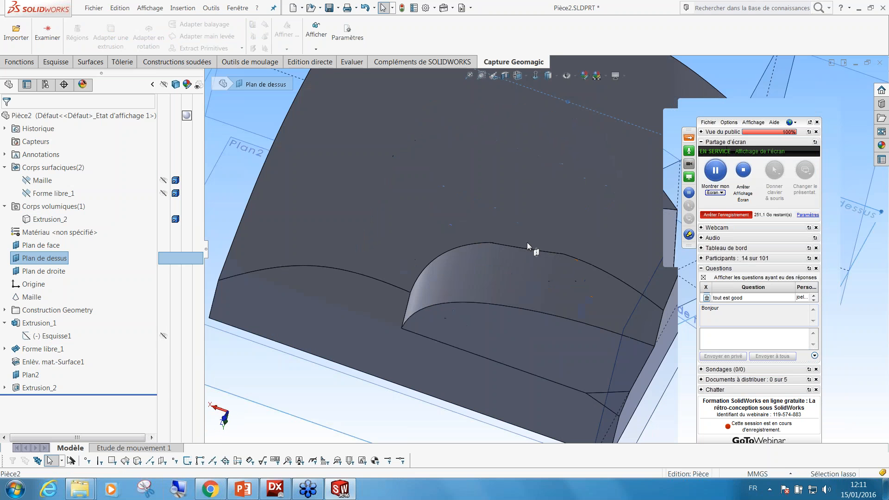
pyautogui.scroll(-2, 519, 237)
pyautogui.moveTo(512, 223); pyautogui.dragTo(493, 277, button='middle')
pyautogui.moveTo(477, 387); pyautogui.dragTo(564, 297, button='middle')
pyautogui.scroll(-4, 594, 342)
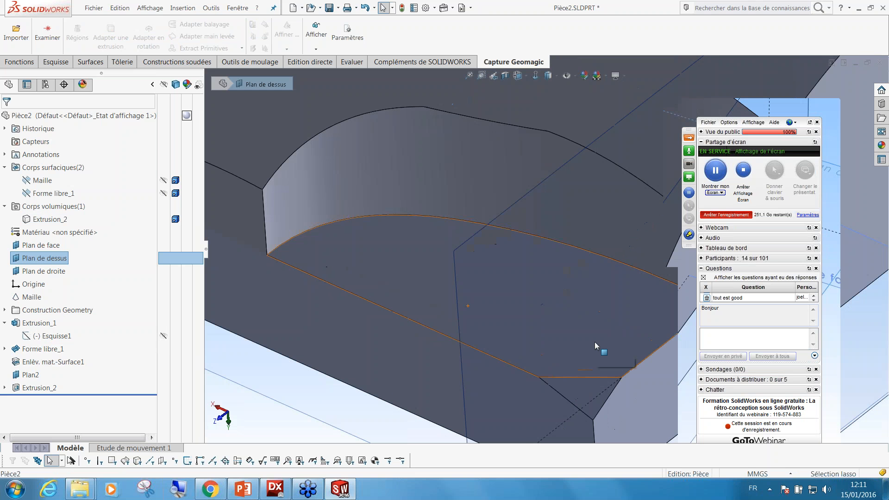
pyautogui.scroll(1, 594, 341)
pyautogui.scroll(4, 594, 341)
pyautogui.scroll(-3, 509, 287)
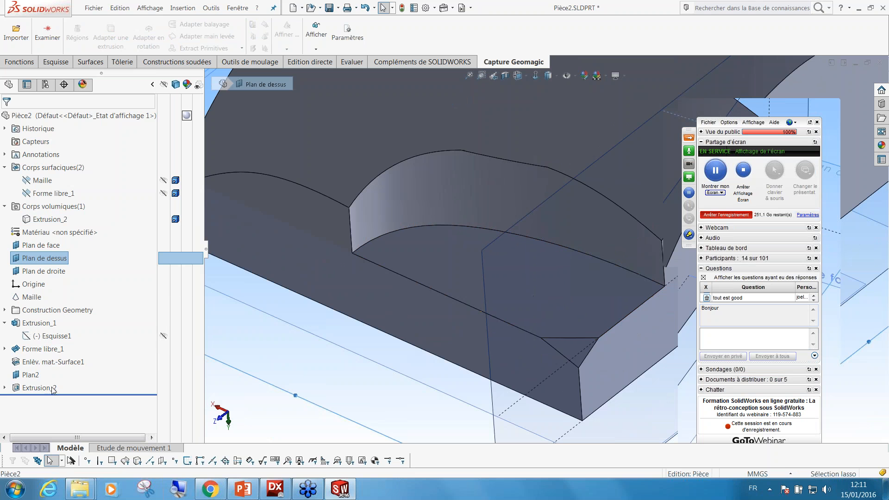
# Hide the Extrusion_2 solid body and show it again.
pyautogui.click(165, 220)
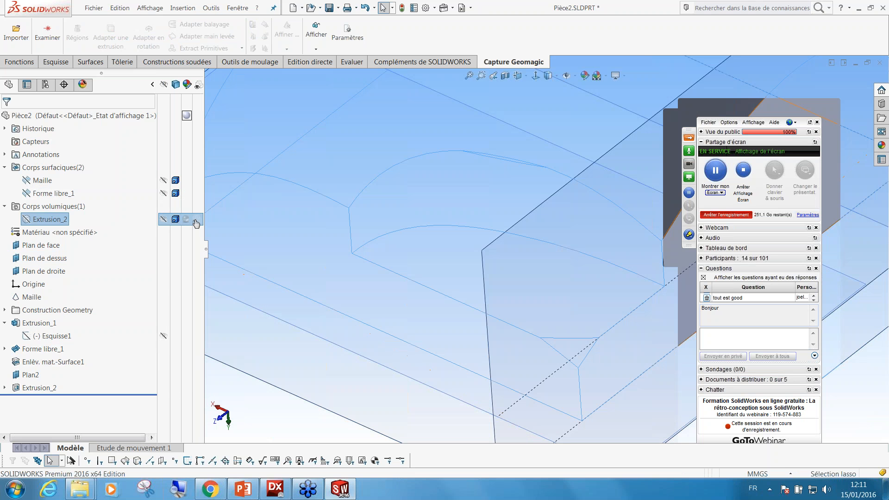
pyautogui.click(163, 220)
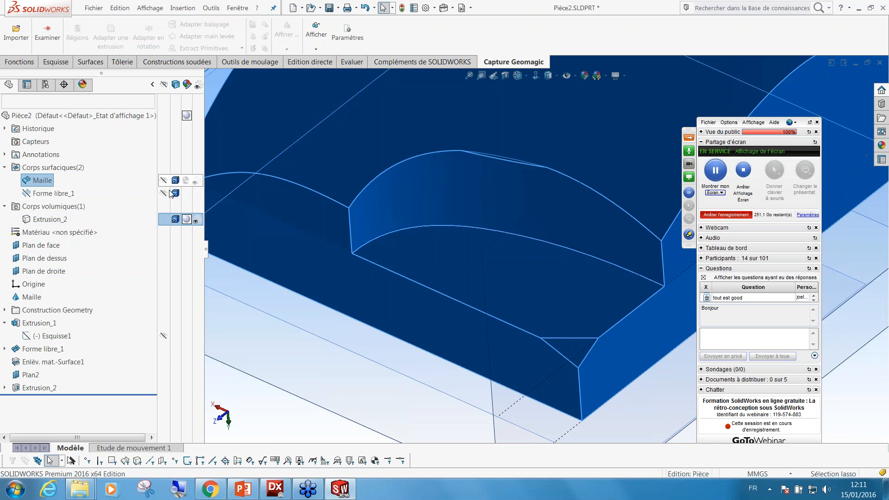
# Show the Maille mesh body over the solid again, framing the three small holes in the recess floor.
pyautogui.click(163, 180)
pyautogui.scroll(3, 386, 329)
pyautogui.scroll(-5, 570, 288)
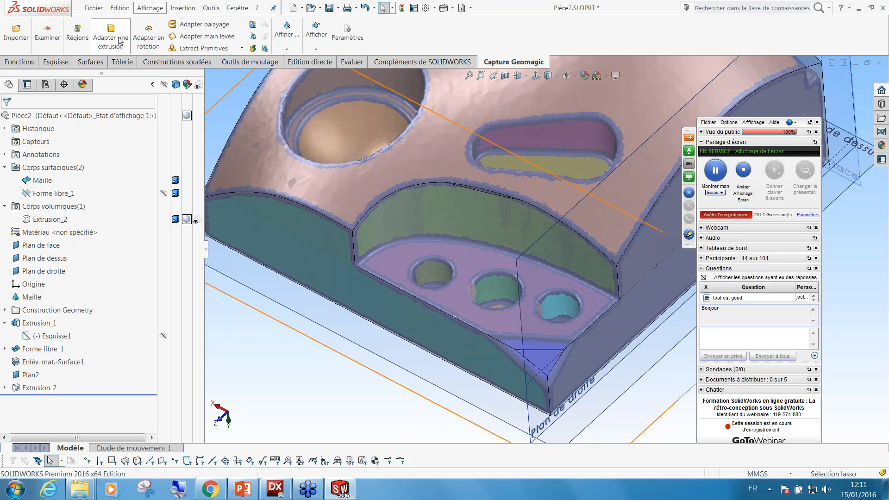
# Fit a cylinder to the wall region of the leftmost small hole and create it as a cut in Couper mode.
pyautogui.click(216, 48)
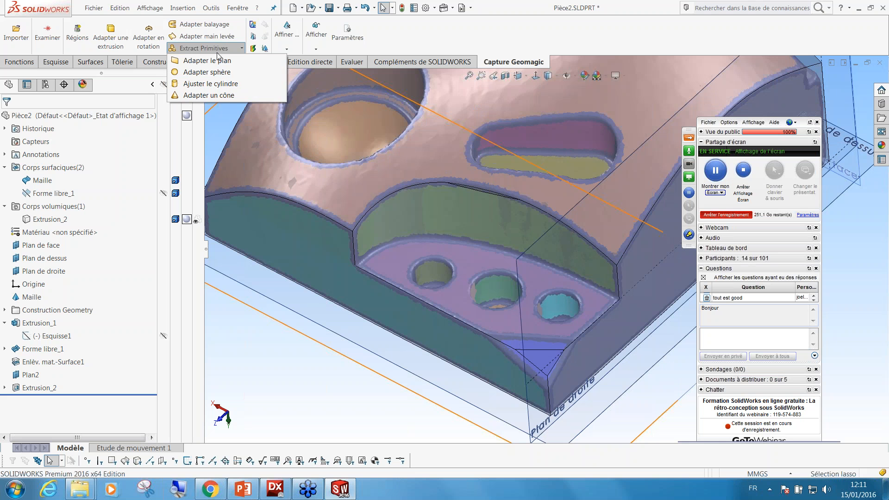
pyautogui.click(218, 84)
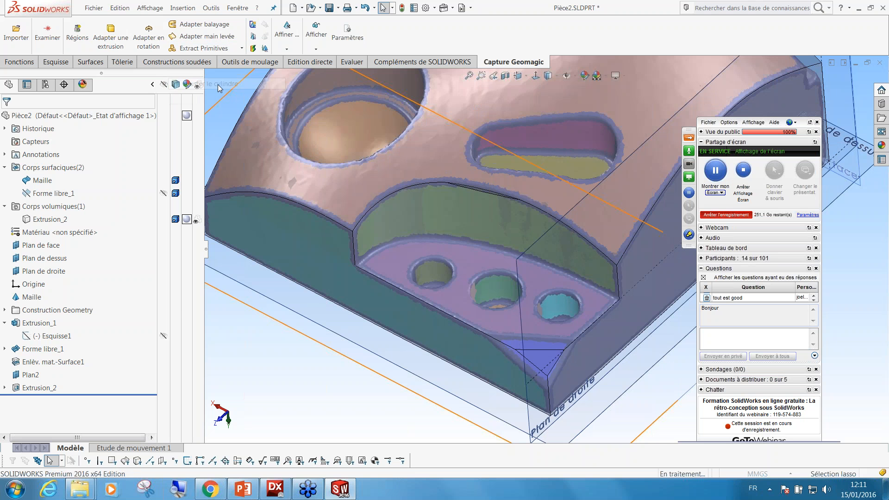
pyautogui.click(435, 272)
pyautogui.moveTo(449, 280)
pyautogui.mouseDown(button='middle')
pyautogui.moveTo(452, 387)
pyautogui.moveTo(448, 296)
pyautogui.mouseUp(button='middle')
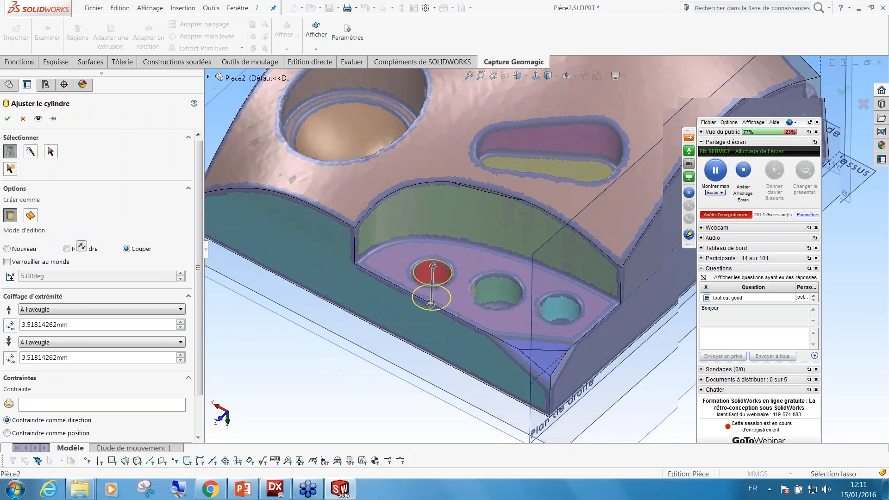
pyautogui.scroll(-5, 447, 235)
pyautogui.scroll(3, 447, 235)
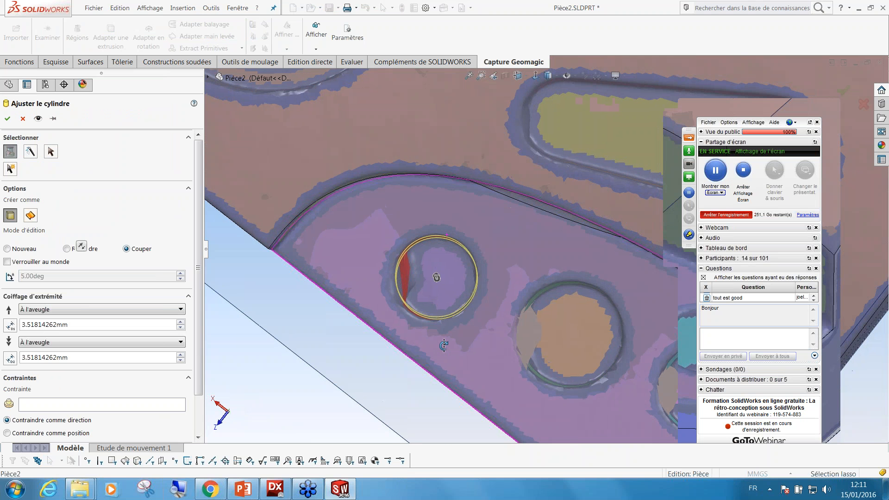
pyautogui.scroll(-3, 448, 268)
pyautogui.moveTo(448, 269); pyautogui.dragTo(450, 258, button='middle')
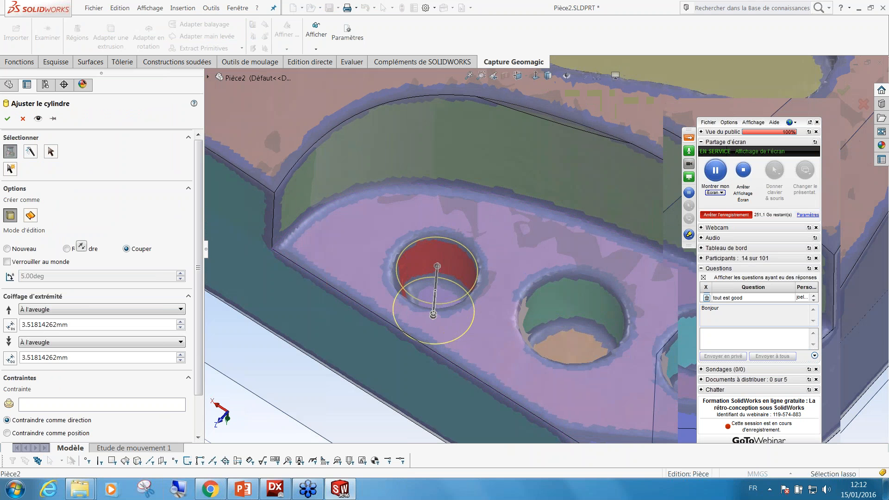
pyautogui.moveTo(463, 288)
pyautogui.mouseDown(button='middle')
pyautogui.moveTo(458, 240)
pyautogui.moveTo(463, 278)
pyautogui.mouseUp(button='middle')
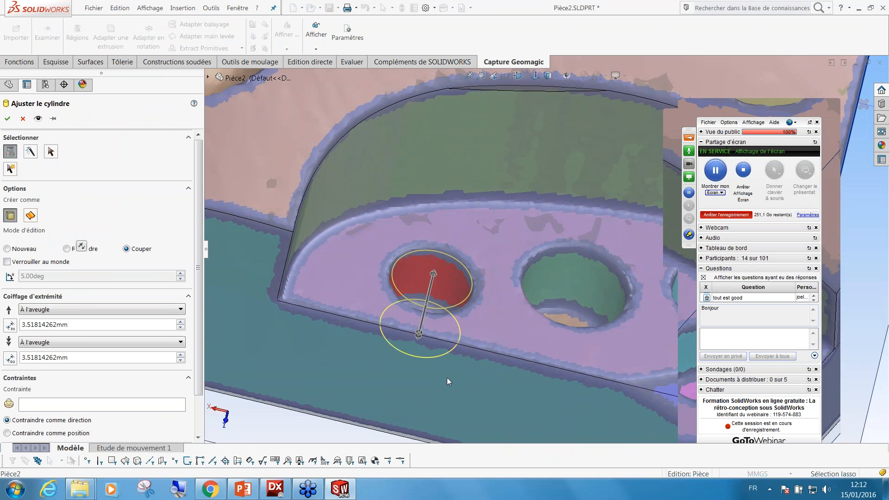
pyautogui.moveTo(447, 379); pyautogui.dragTo(585, 301, button='middle')
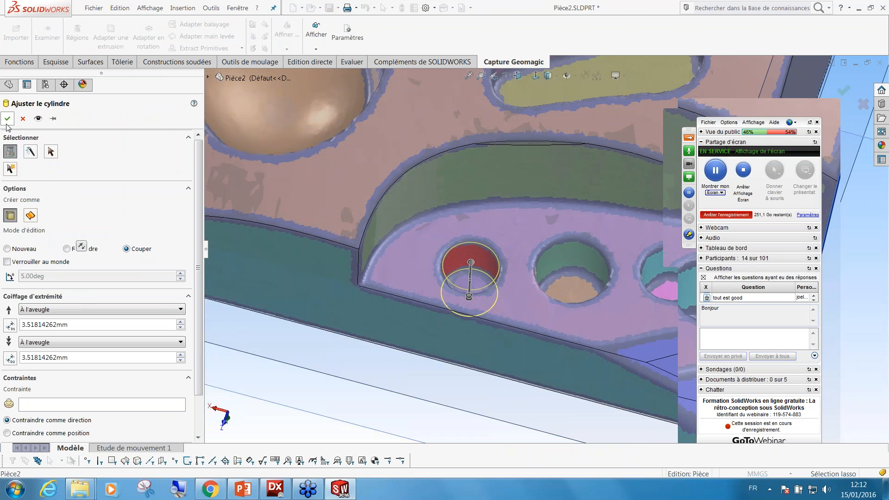
pyautogui.click(8, 120)
# Hide the Maille mesh body, with Forme libre_1 hidden and the Cylindre_1 solid shown, to check the hole cut.
pyautogui.scroll(5, 582, 185)
pyautogui.moveTo(582, 185); pyautogui.dragTo(549, 311, button='middle')
pyautogui.click(48, 219)
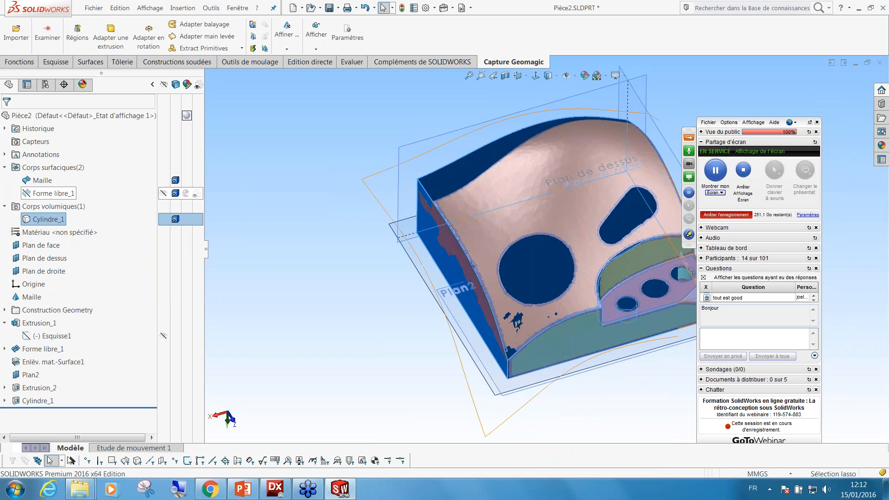
pyautogui.click(164, 193)
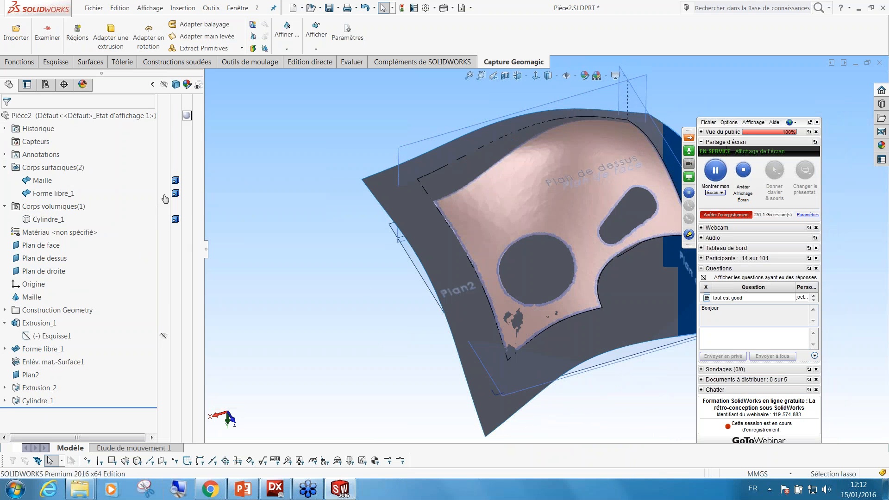
pyautogui.click(163, 193)
pyautogui.click(163, 220)
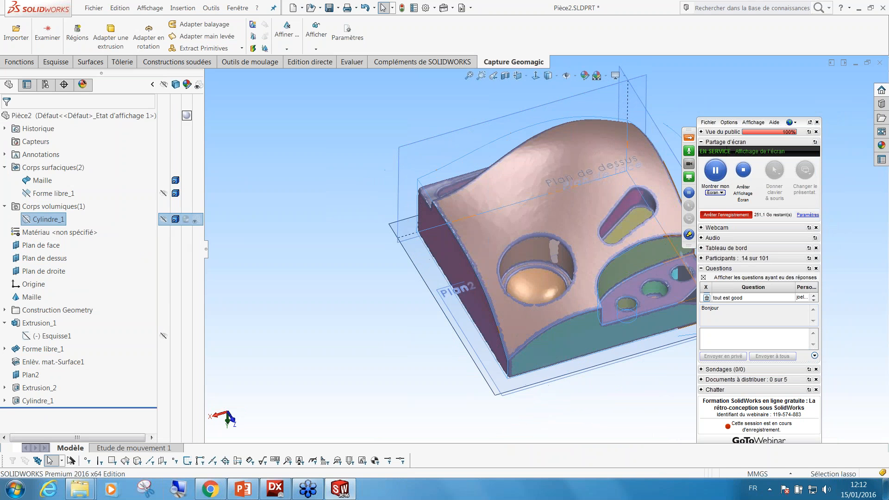
pyautogui.click(163, 220)
pyautogui.click(163, 180)
pyautogui.scroll(1, 561, 263)
pyautogui.scroll(-1, 562, 265)
pyautogui.rightClick(34, 401)
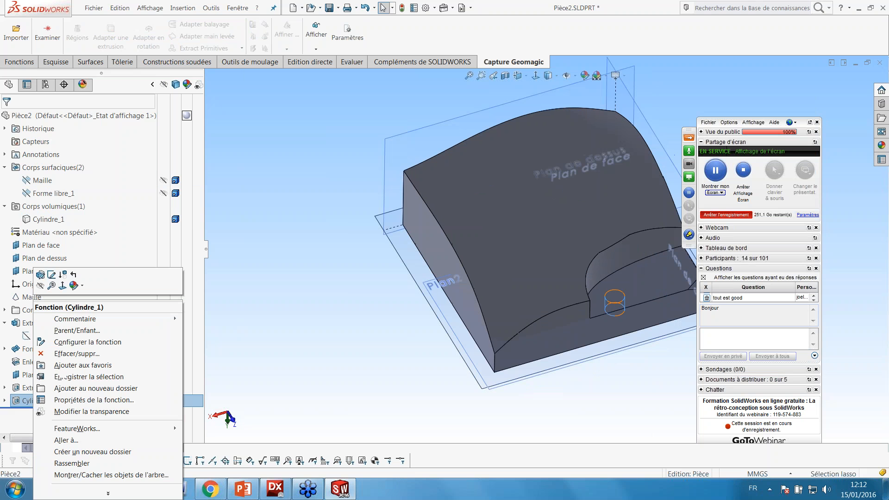
pyautogui.click(41, 275)
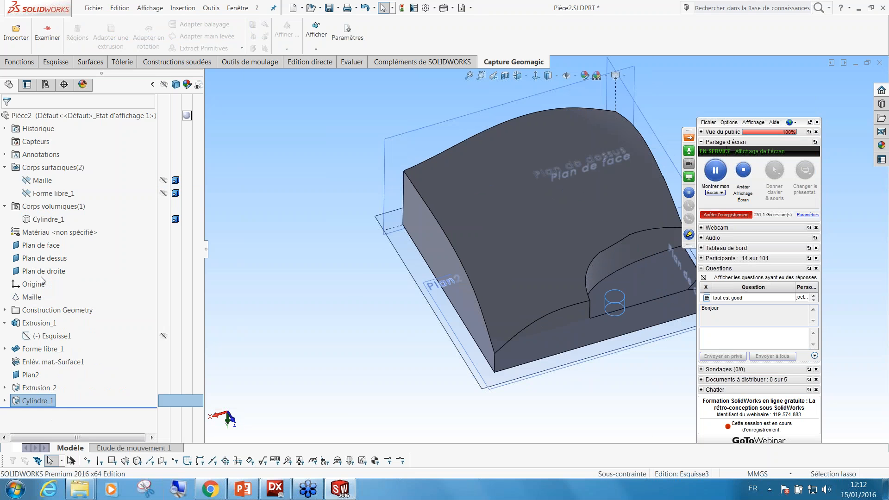
pyautogui.click(23, 119)
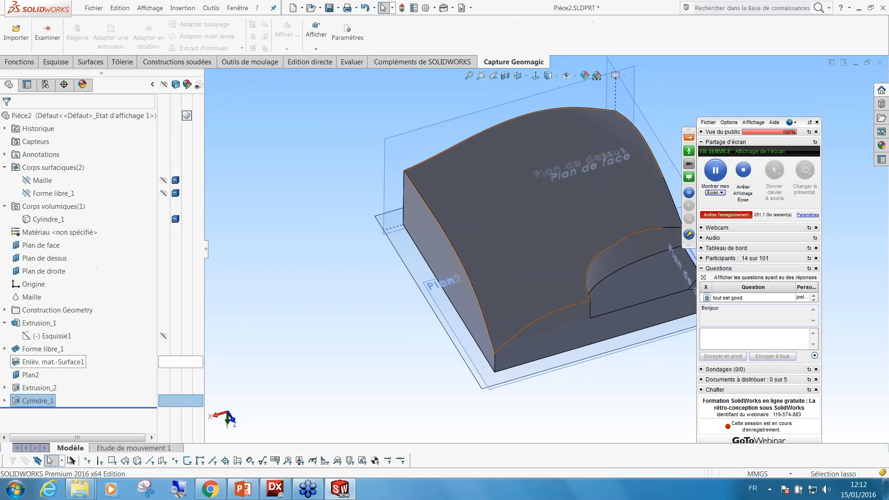
# Show the Maille mesh body together with the Cylindre_1 solid, make the solid transparent and keep Forme libre_1 hidden.
pyautogui.click(163, 193)
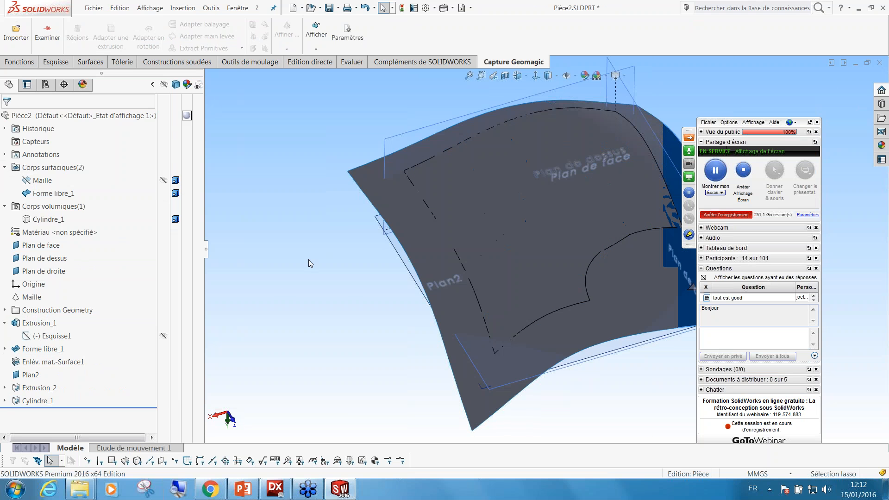
pyautogui.click(163, 194)
pyautogui.click(164, 220)
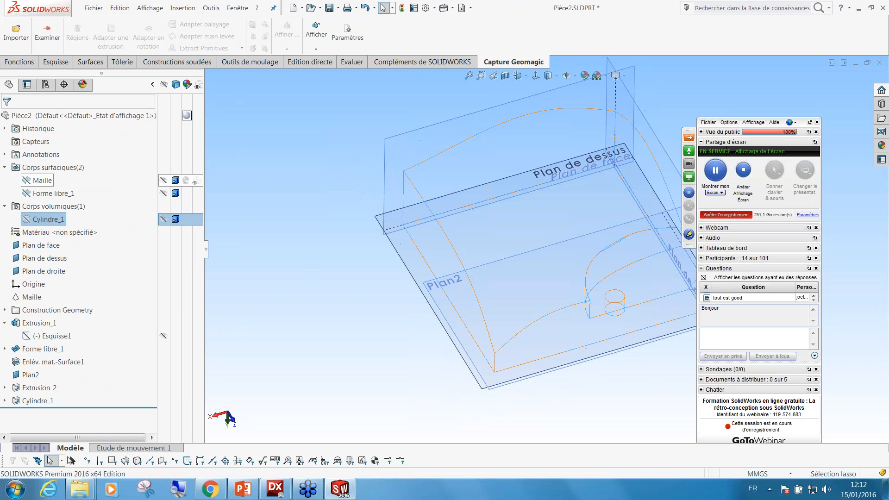
pyautogui.click(163, 180)
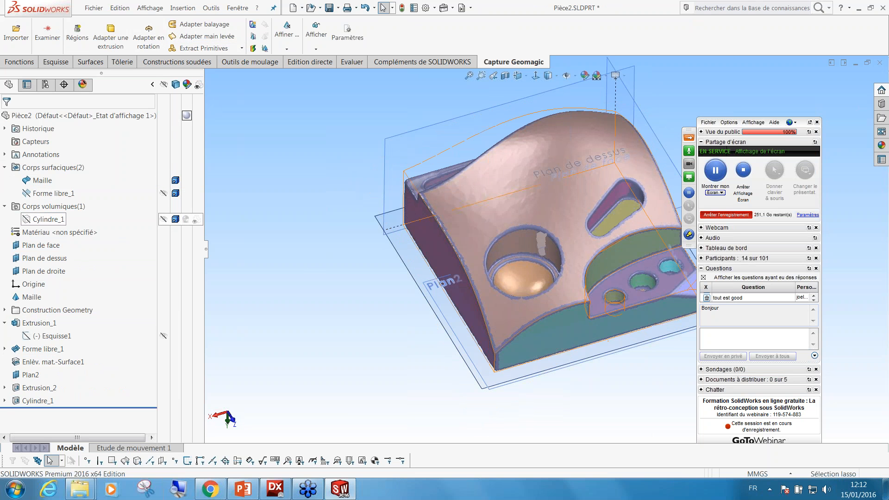
pyautogui.click(164, 219)
pyautogui.click(196, 219)
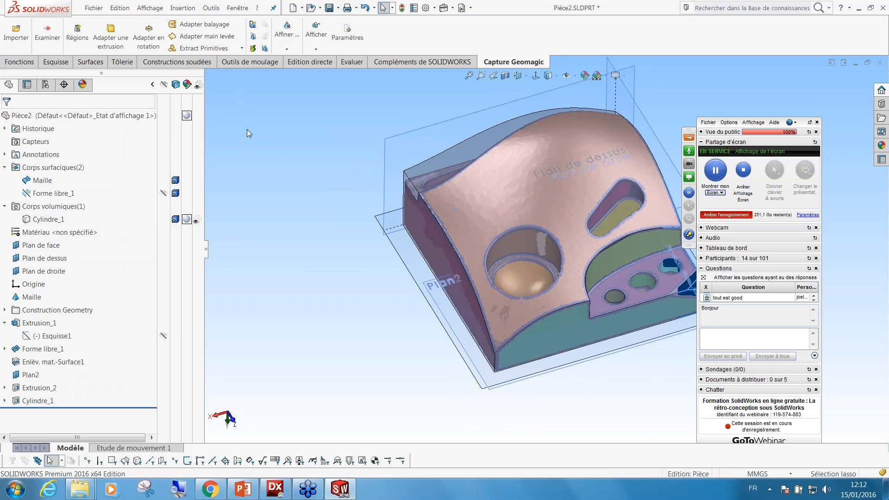
# Fit a cutting cylinder to the wall region of the middle small hole in the recess floor.
pyautogui.click(206, 49)
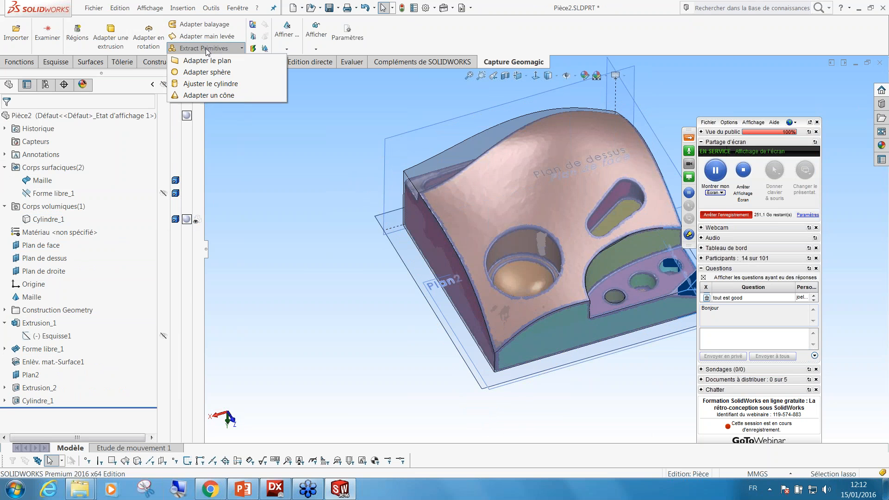
pyautogui.click(210, 84)
pyautogui.scroll(-2, 666, 308)
pyautogui.scroll(-2, 665, 277)
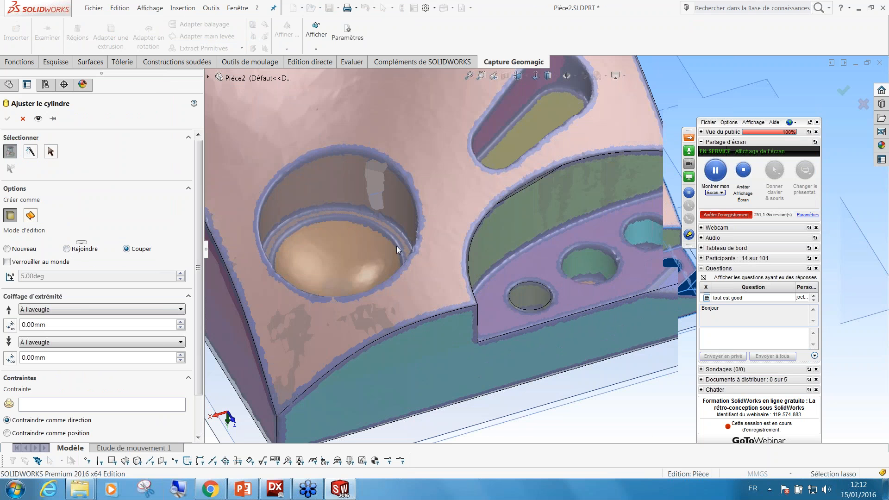
pyautogui.click(602, 267)
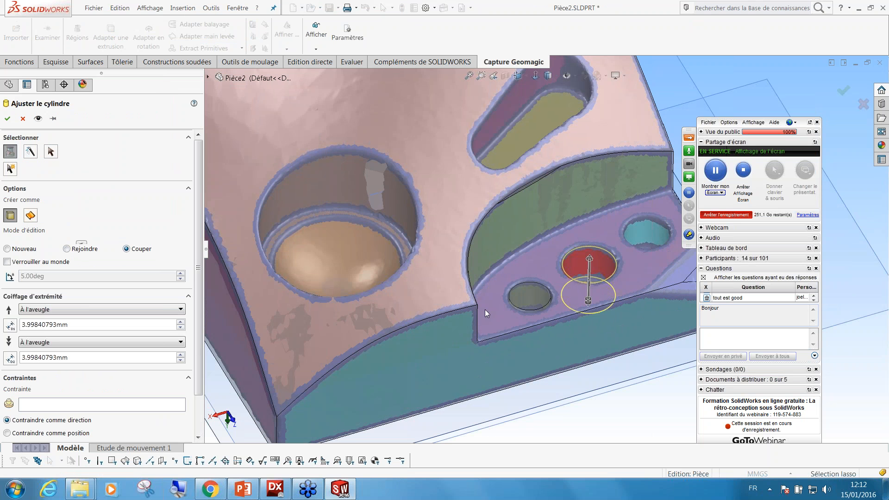
pyautogui.moveTo(479, 301); pyautogui.dragTo(472, 281, button='middle')
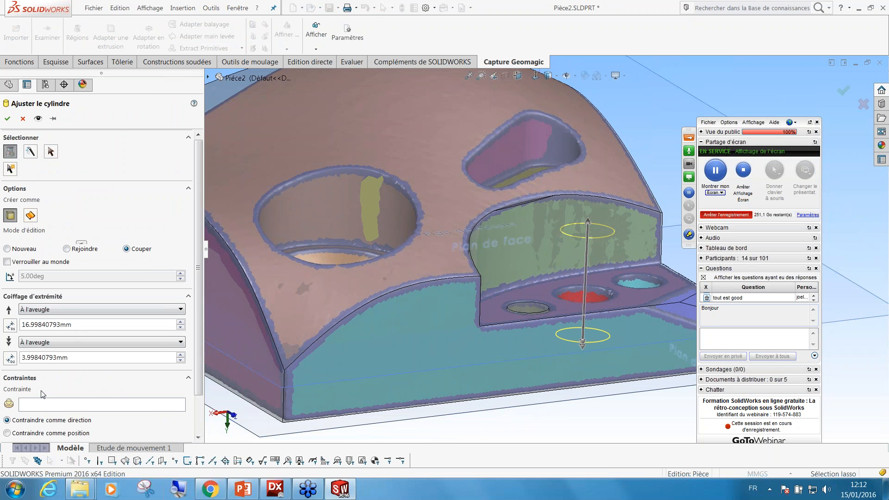
# Constrain the cylinder's direction to Plan de dessus, extend it well above the recess floor and create the cut.
pyautogui.click(73, 406)
pyautogui.click(359, 427)
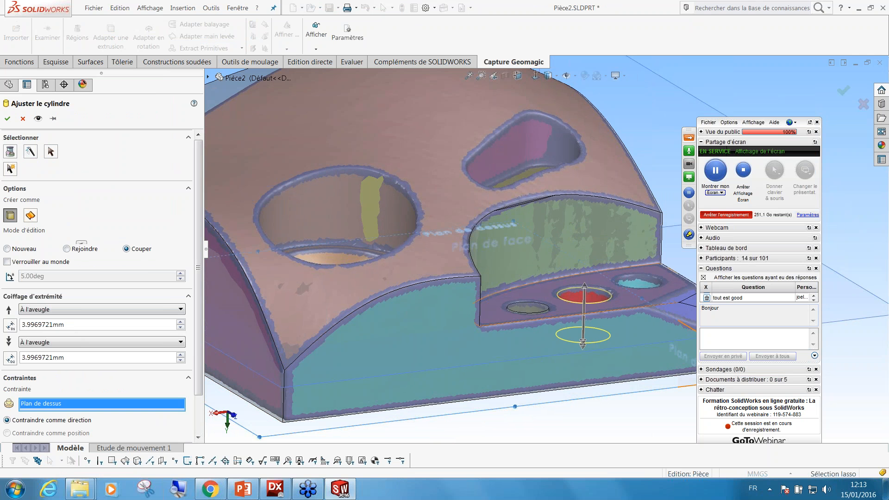
pyautogui.moveTo(585, 286); pyautogui.dragTo(588, 197)
pyautogui.click(7, 118)
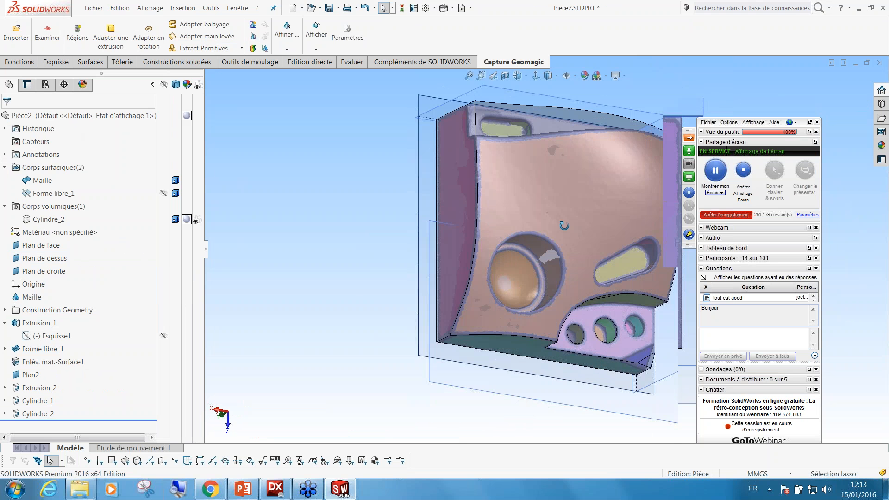
# Make the Cylindre_2 solid opaque and hide the Maille mesh body, leaving Forme libre_1 hidden, to inspect the recess floor.
pyautogui.click(197, 219)
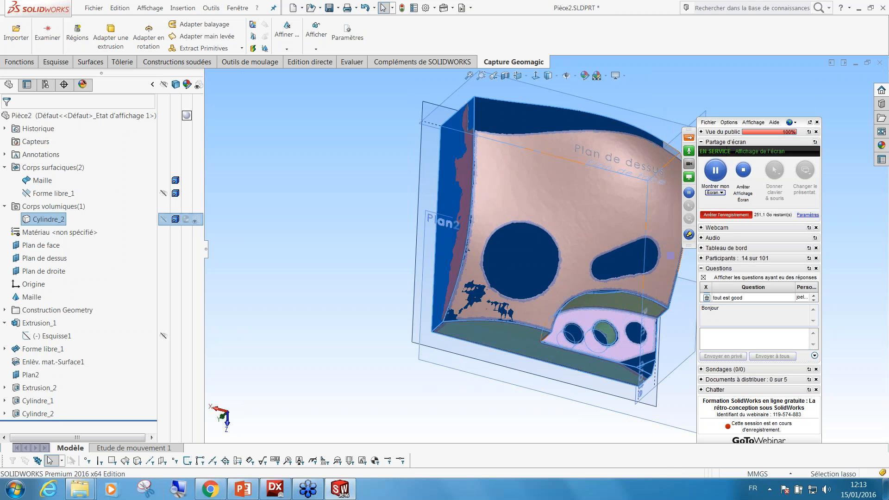
pyautogui.click(164, 193)
pyautogui.click(302, 313)
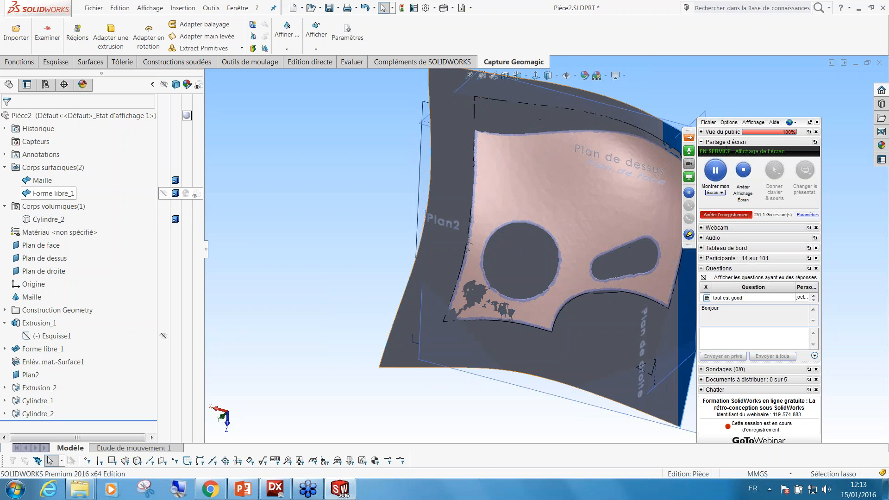
pyautogui.click(163, 194)
pyautogui.click(163, 180)
pyautogui.moveTo(625, 361); pyautogui.dragTo(644, 323, button='middle')
pyautogui.scroll(-5, 644, 323)
pyautogui.moveTo(591, 343); pyautogui.dragTo(598, 365, button='middle')
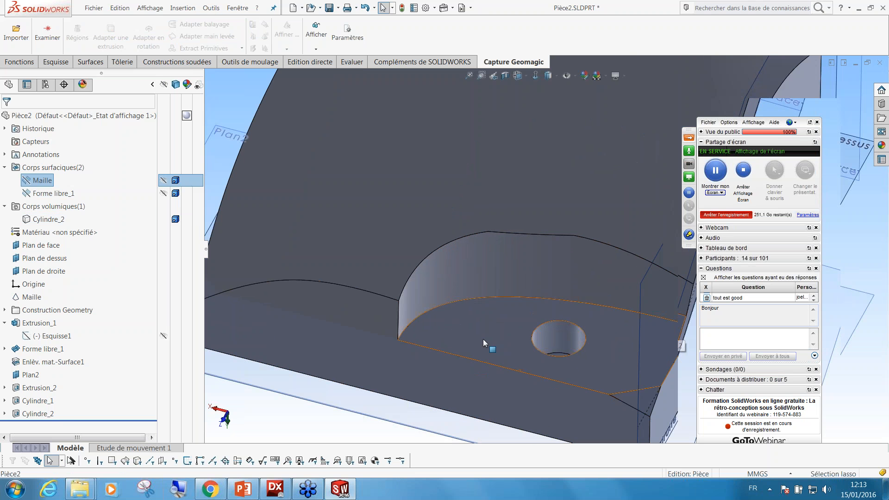
# Edit the Cylindre_1 cut, extend its Direction 1 depth to 18.51814262 mm and check both holes in the recess floor.
pyautogui.rightClick(29, 403)
pyautogui.click(51, 276)
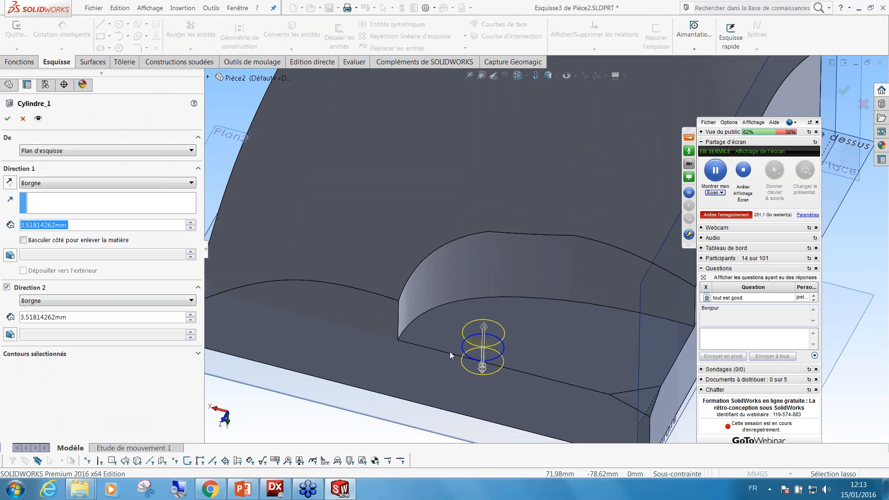
pyautogui.moveTo(484, 327); pyautogui.dragTo(486, 268)
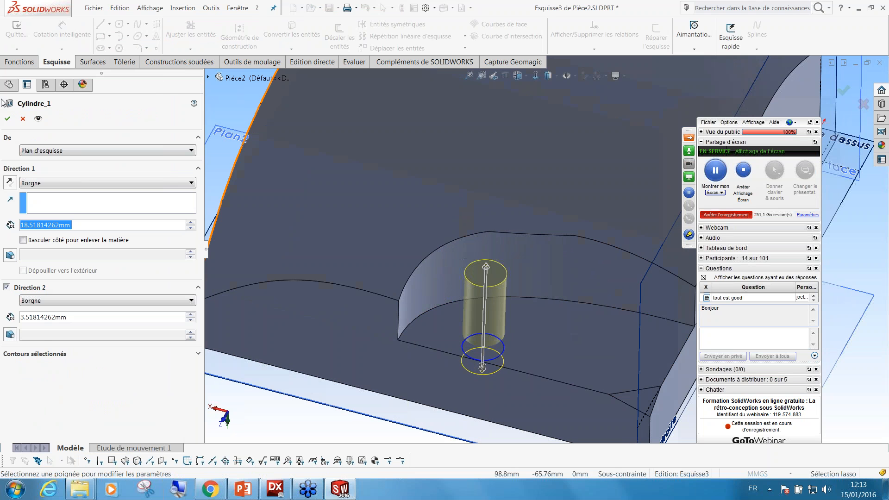
pyautogui.click(7, 119)
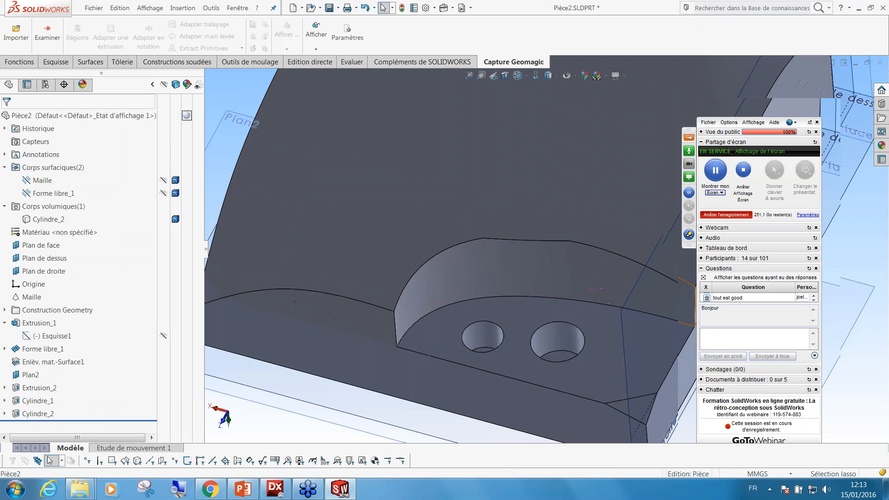
pyautogui.press('f')
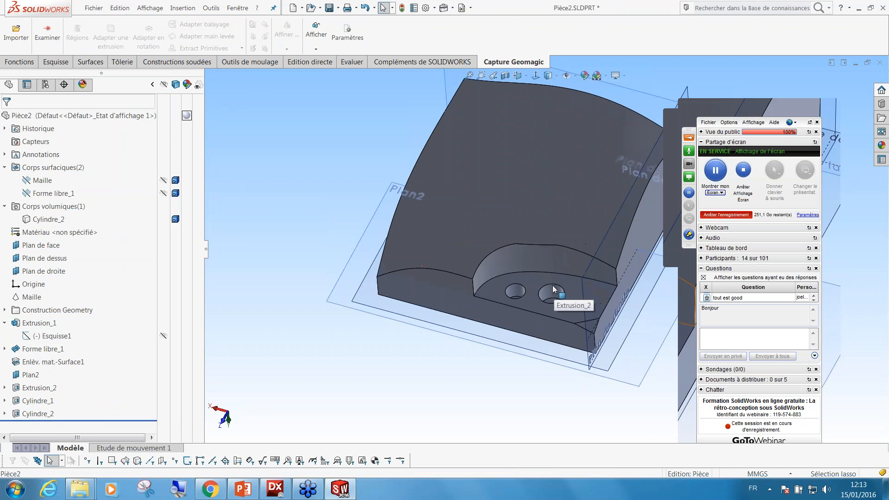
pyautogui.moveTo(628, 277); pyautogui.dragTo(635, 272, button='middle')
pyautogui.scroll(2, 634, 272)
pyautogui.scroll(-2, 634, 272)
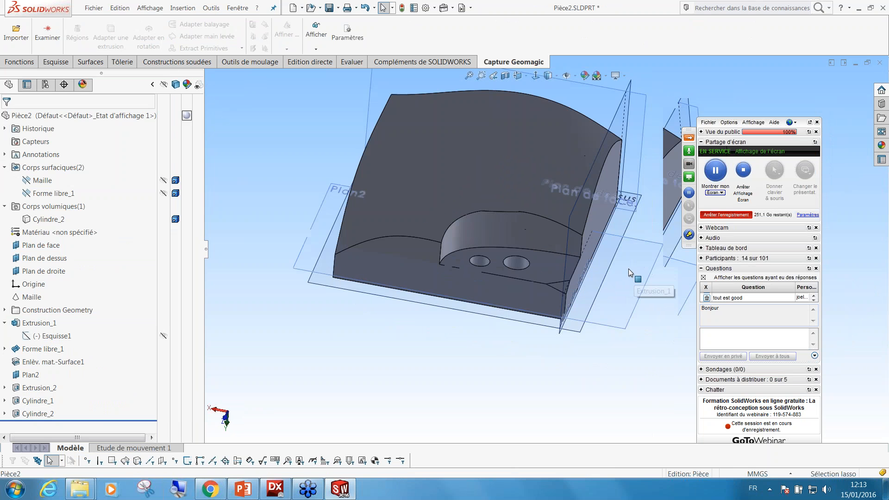
pyautogui.moveTo(507, 245); pyautogui.dragTo(502, 227, button='middle')
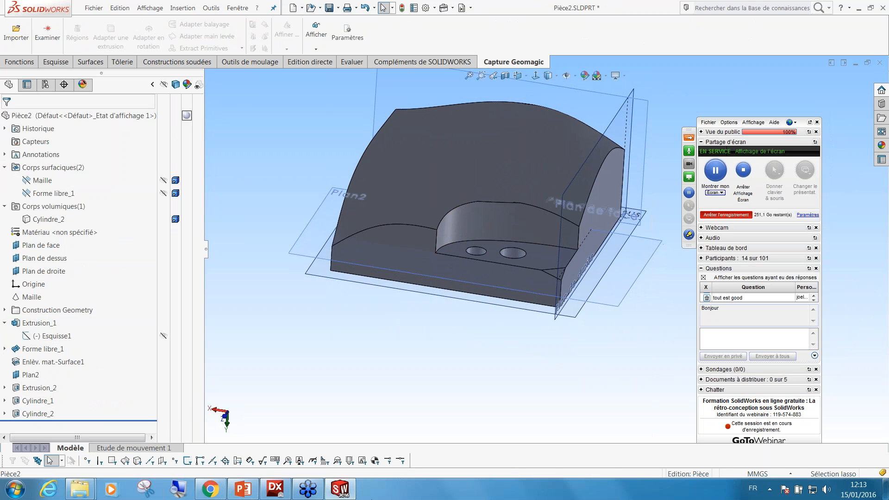
# Switch to the PowerPoint presentation Formation en ligne rétro conception.pptx.
pyautogui.moveTo(245, 492)
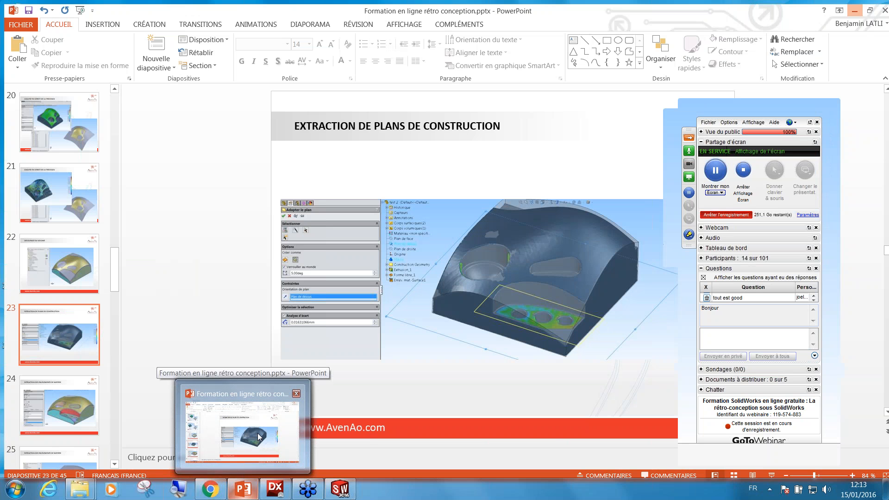
pyautogui.click(242, 431)
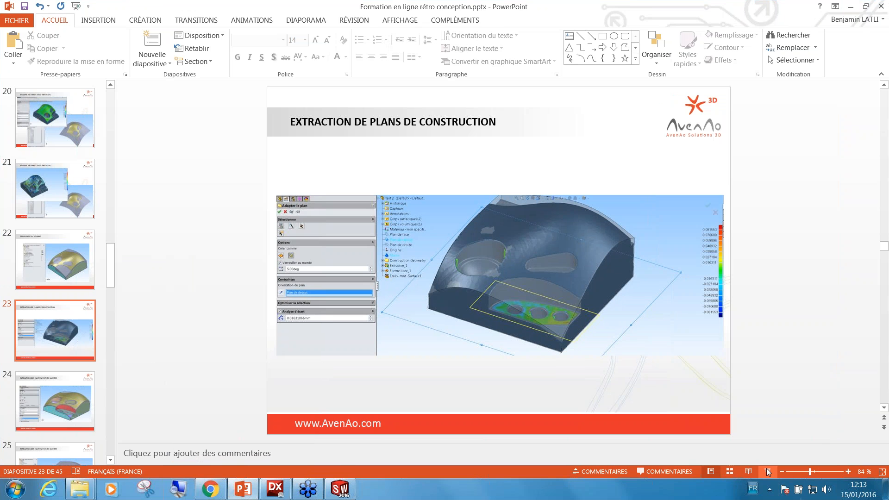
# Start the slide show from the current slide and advance past the material-removal extraction slides to the first RÉSULTAT slide.
pyautogui.click(768, 472)
pyautogui.click(301, 413)
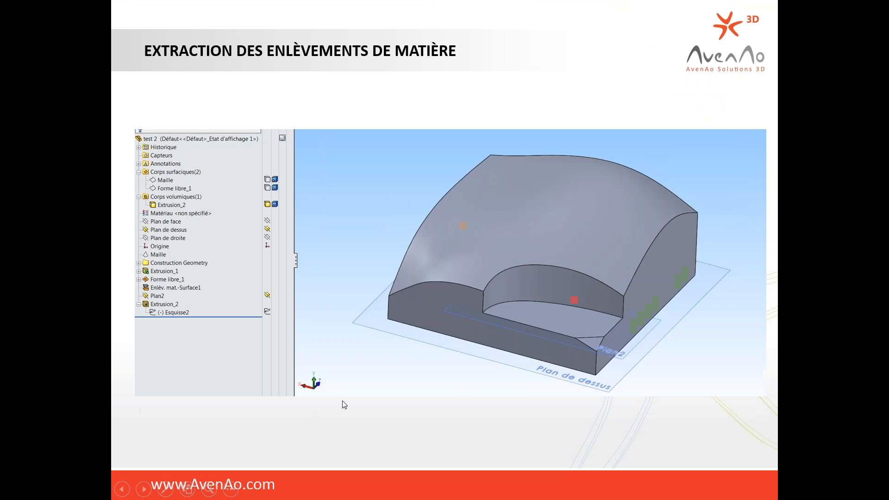
pyautogui.click(615, 327)
pyautogui.click(615, 327)
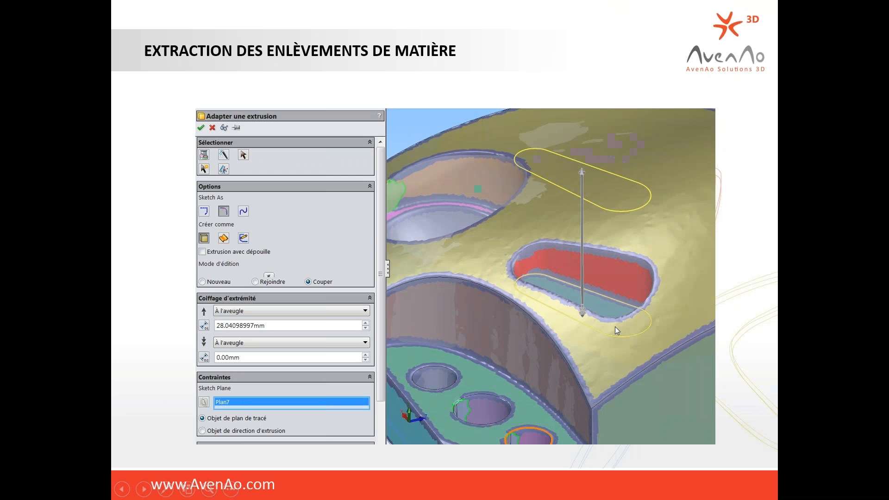
pyautogui.click(615, 327)
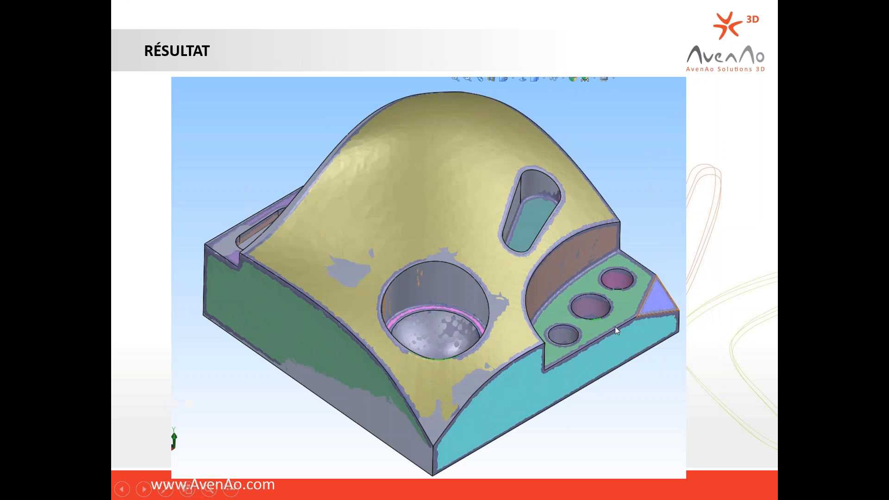
# Advance through the final solid model's RÉSULTAT slide and stay on the EVALUATION DE LA DÉVIATION slide.
pyautogui.click(554, 321)
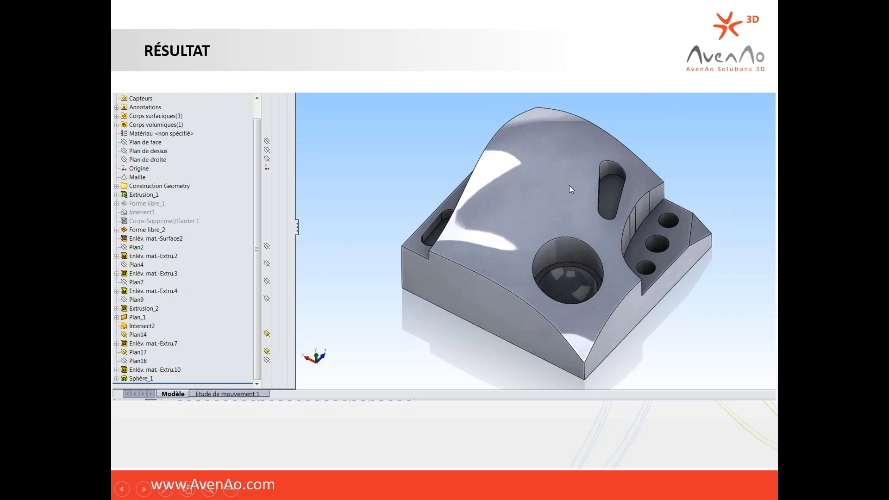
pyautogui.click(566, 238)
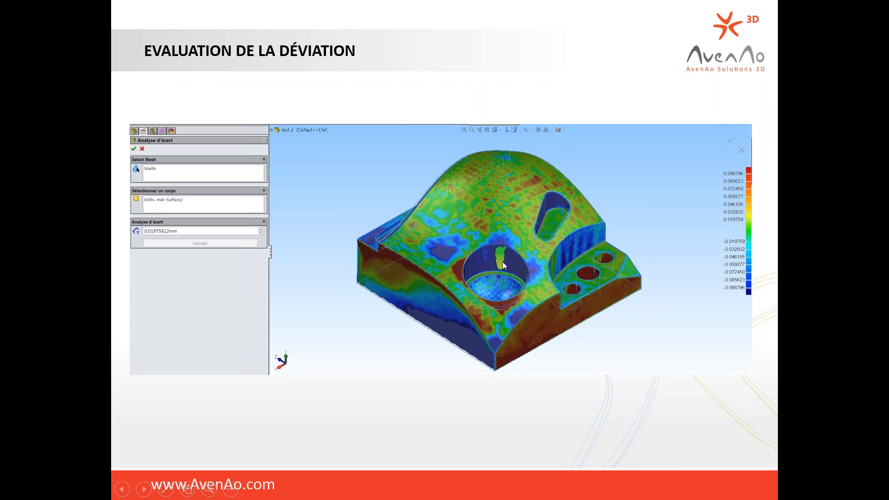
pyautogui.click(502, 262)
pyautogui.press('Left')
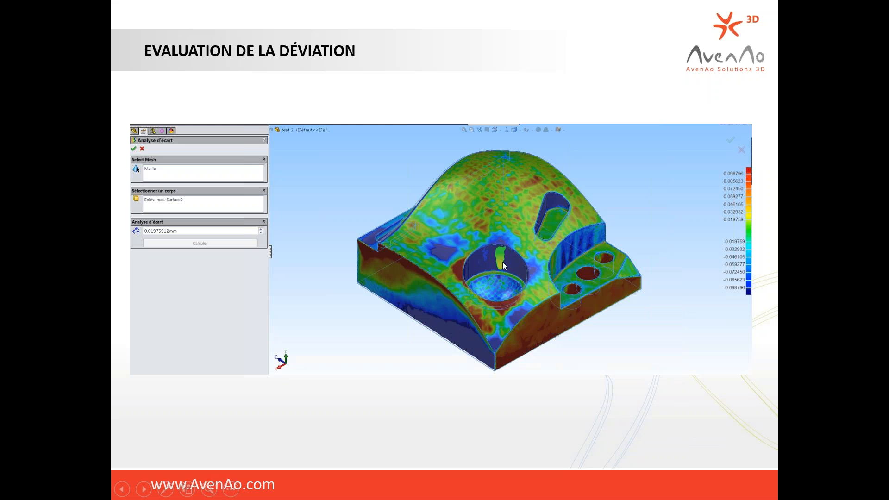